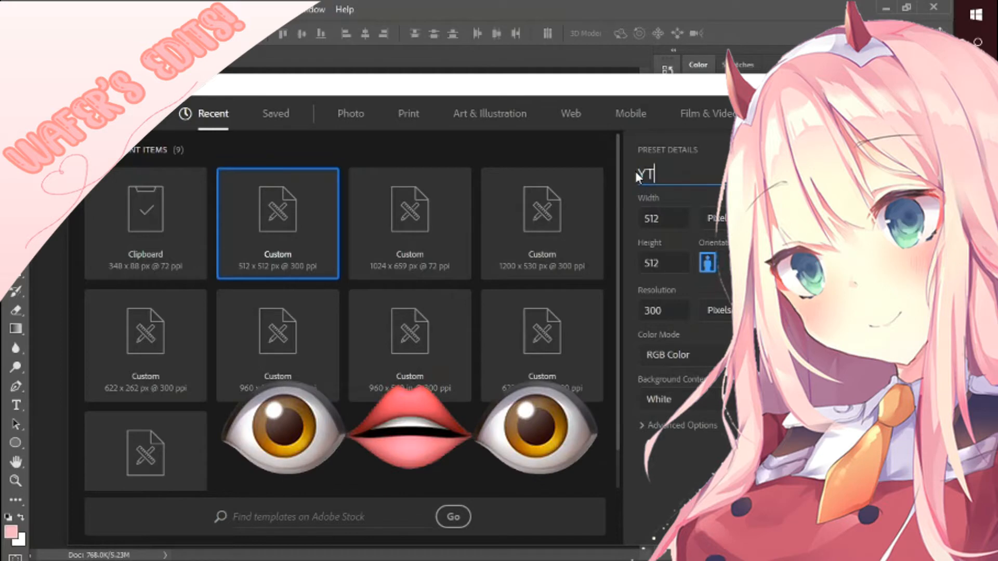
# Create a new 512 x 512 px document at 300 pixels/inch with a white background, named "YT icon tutorial".
pyautogui.write('tutoria')
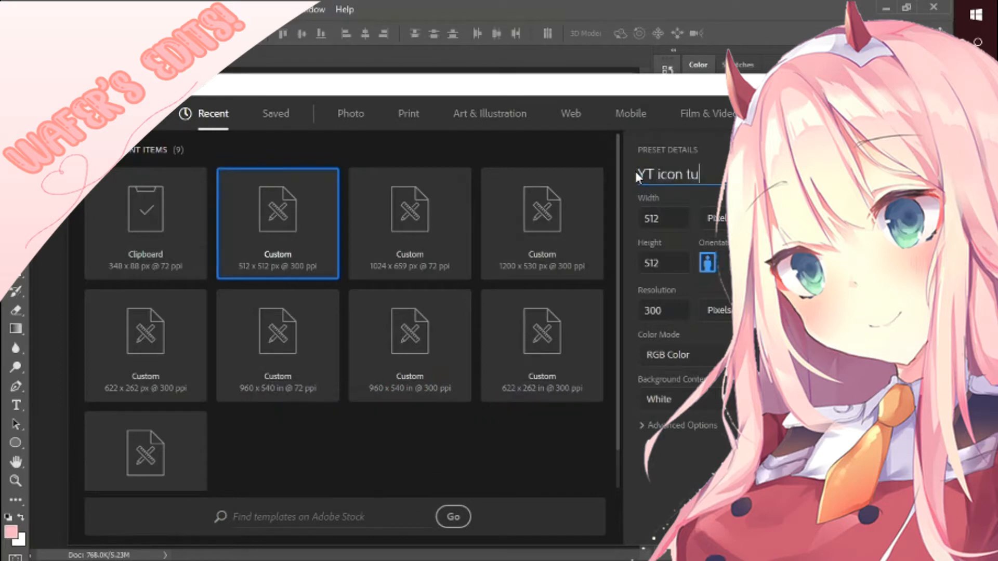
pyautogui.write('l')
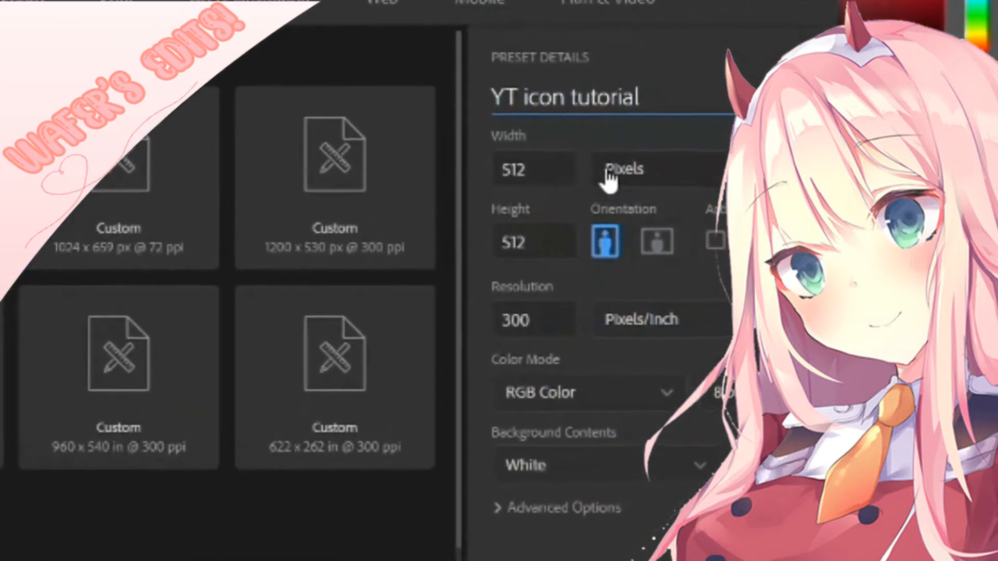
pyautogui.press('Return')
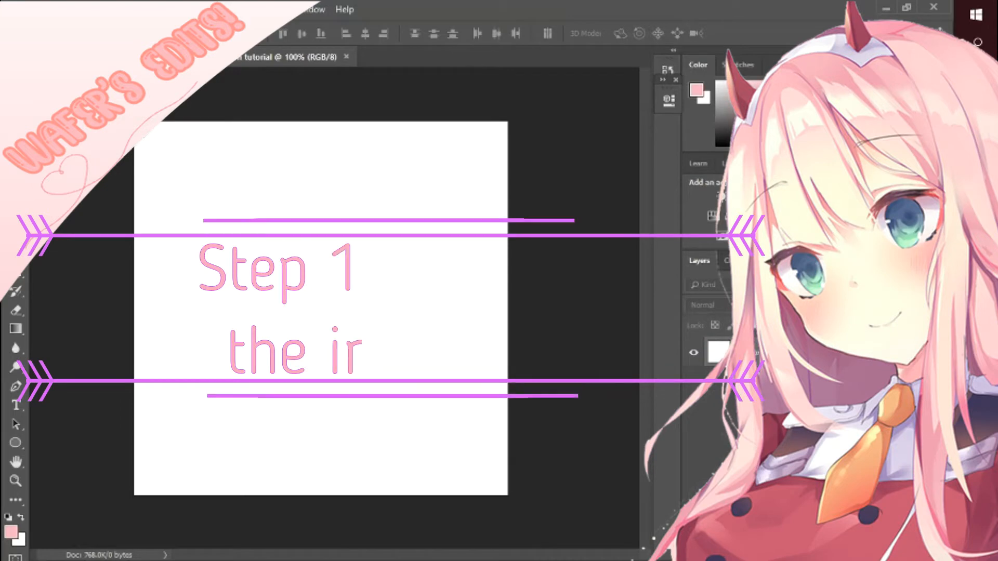
# Unlock the background layer, add an empty layer above it, and delete the white layer.
pyautogui.click(936, 352)
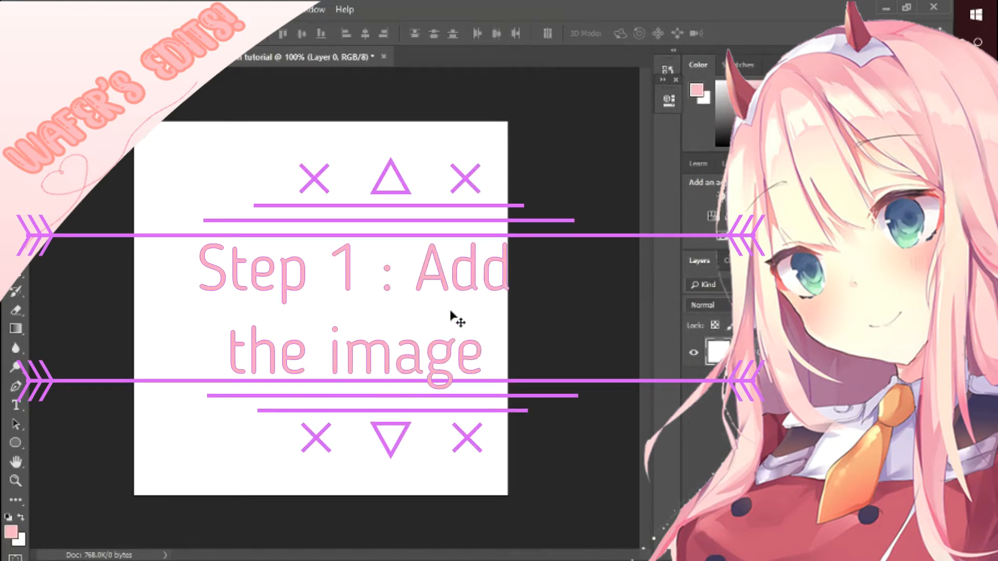
pyautogui.click(863, 553)
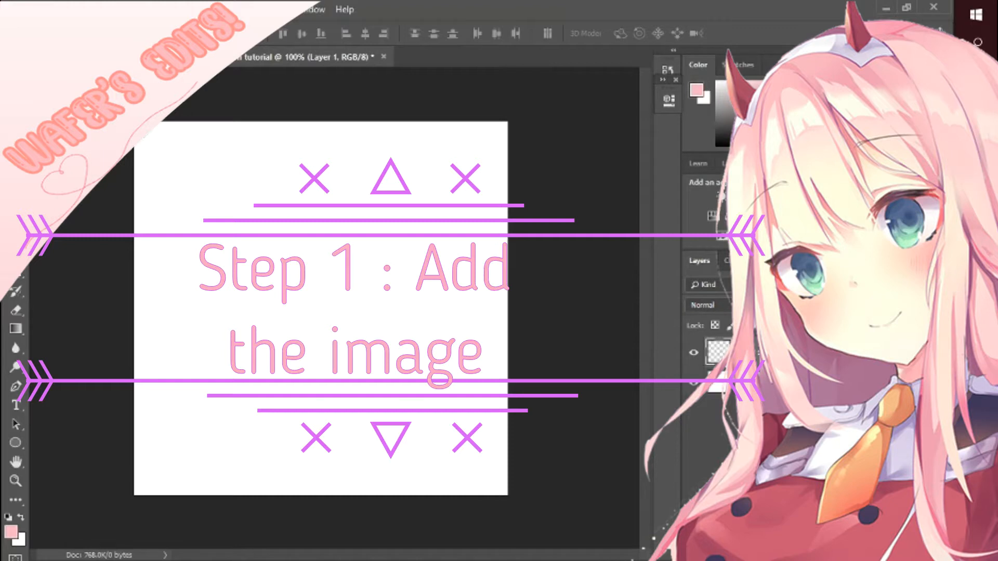
pyautogui.click(795, 382)
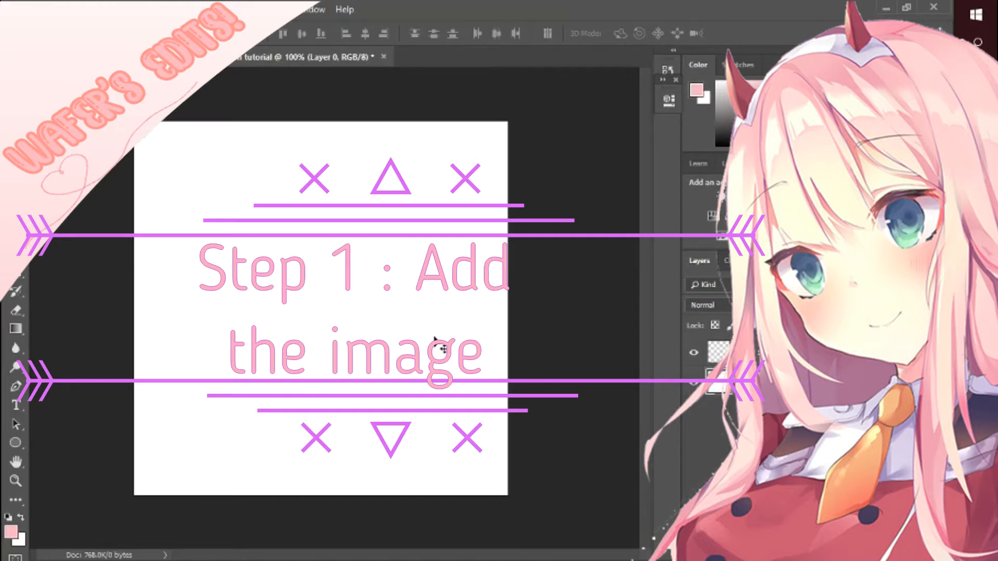
pyautogui.press('Delete')
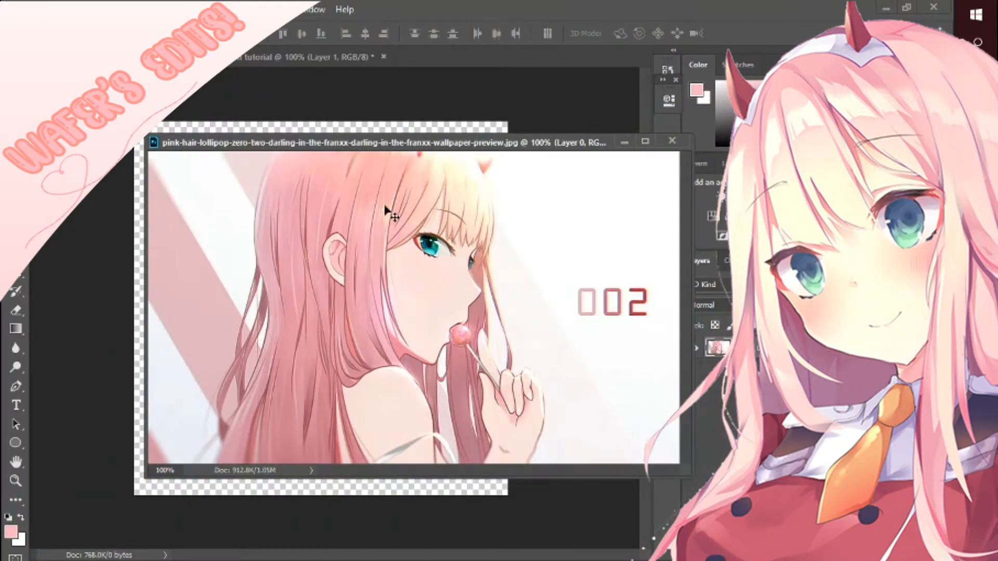
# Copy the pink-haired character image from its floating window into the icon document and centre it vertically on the canvas.
pyautogui.moveTo(464, 147); pyautogui.dragTo(753, 141)
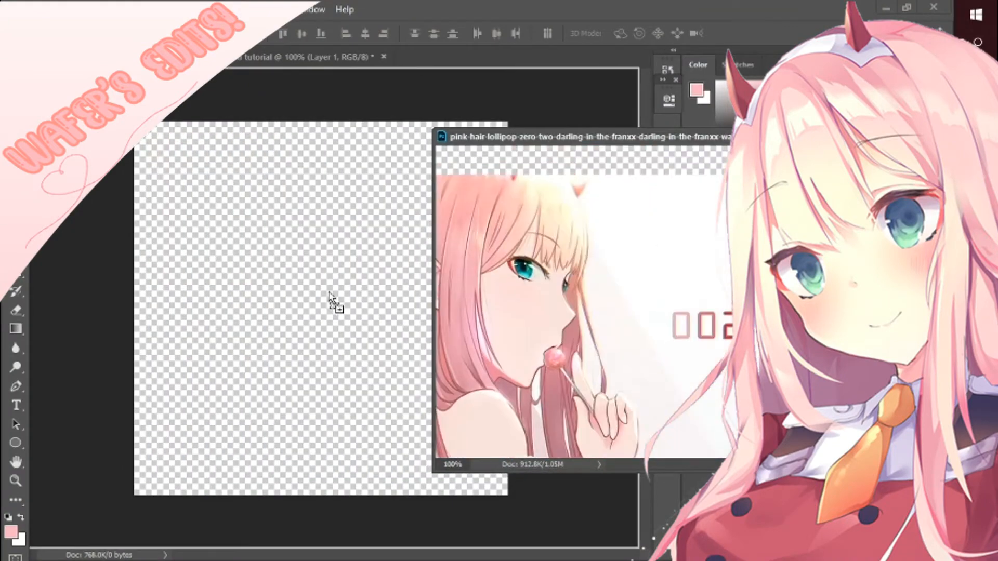
pyautogui.click(328, 293)
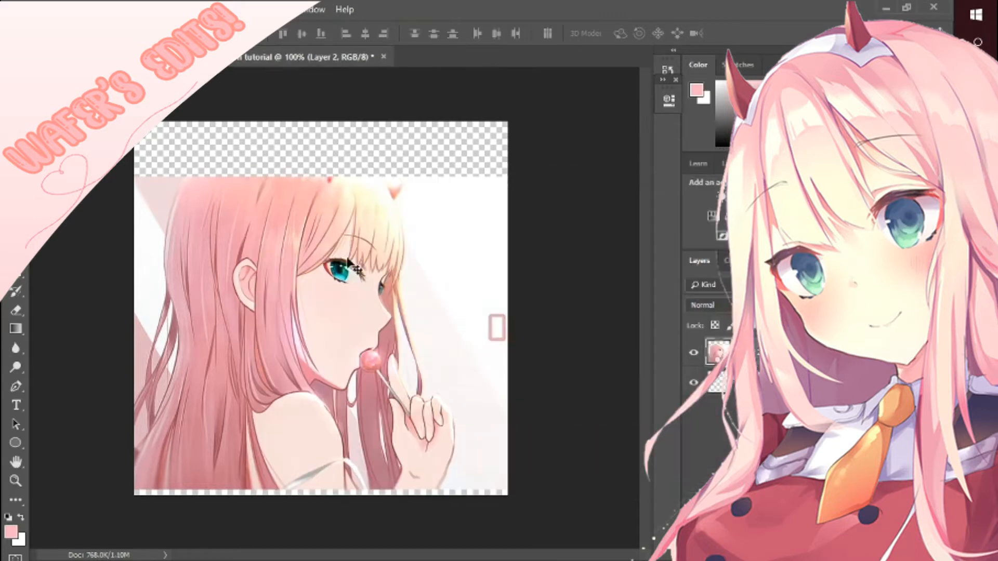
pyautogui.moveTo(359, 250); pyautogui.dragTo(408, 237)
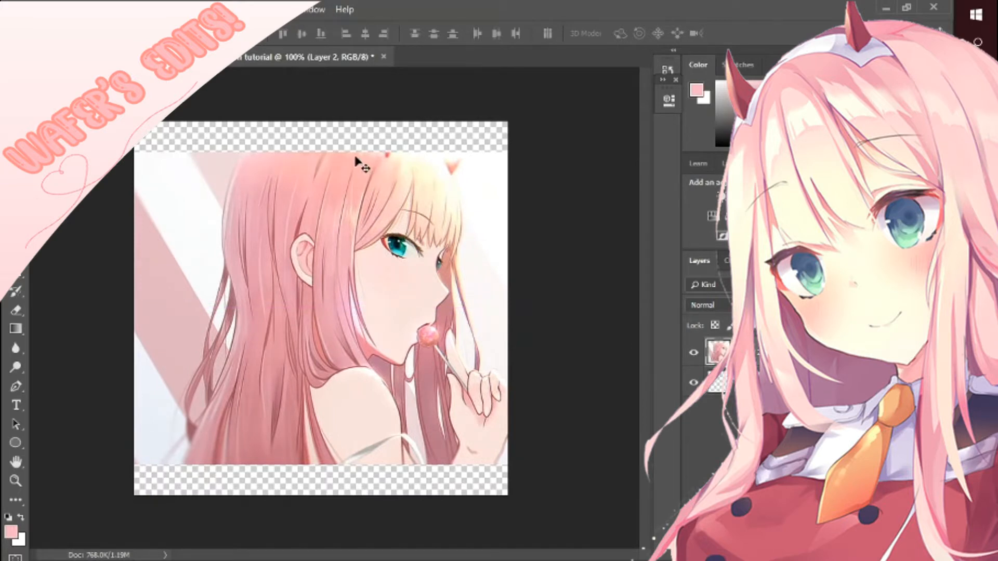
# Free-transform the image layer, stretching it to the canvas's full height and slightly wider past the canvas edge.
pyautogui.hotkey('ctrl', 't')
pyautogui.moveTo(383, 151); pyautogui.dragTo(383, 122)
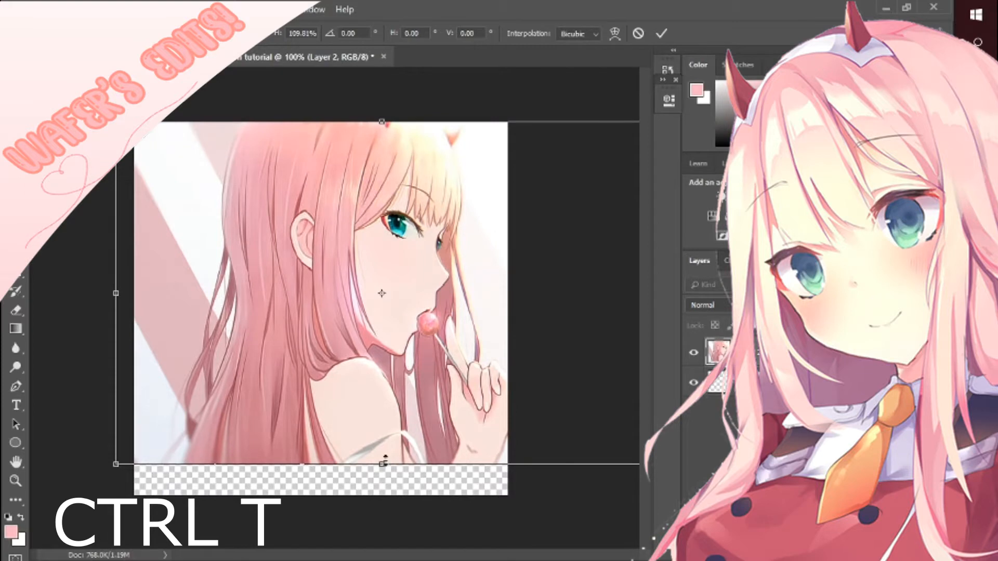
pyautogui.moveTo(384, 462); pyautogui.dragTo(384, 495)
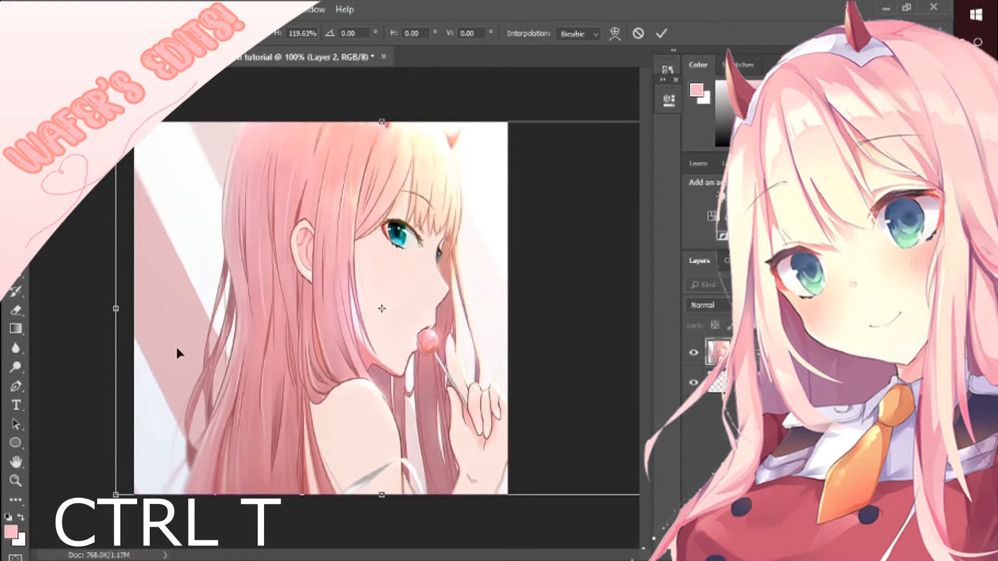
pyautogui.moveTo(115, 308); pyautogui.dragTo(89, 308)
pyautogui.moveTo(289, 307)
pyautogui.mouseDown()
pyautogui.moveTo(311, 305)
pyautogui.moveTo(290, 307)
pyautogui.mouseUp()
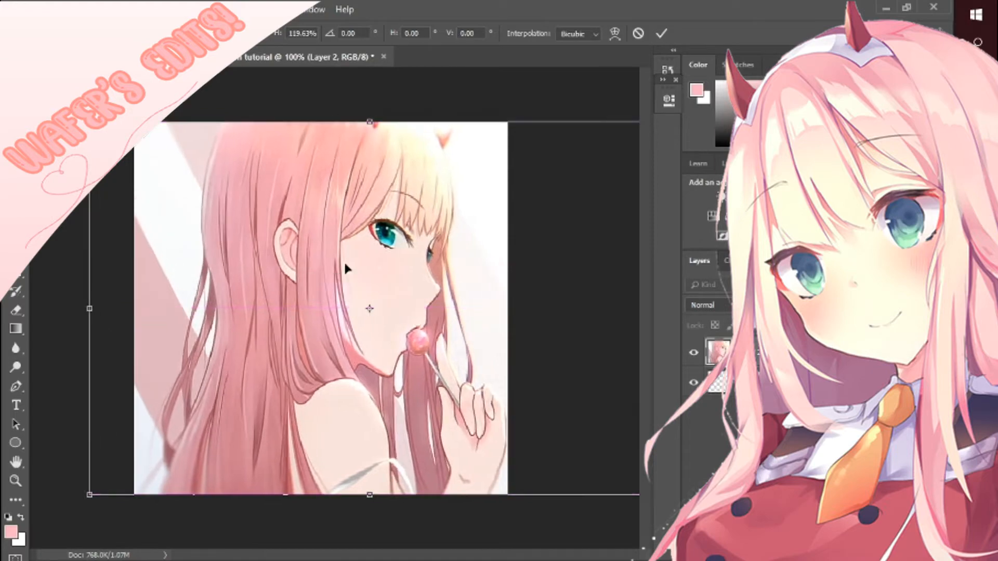
pyautogui.click(669, 27)
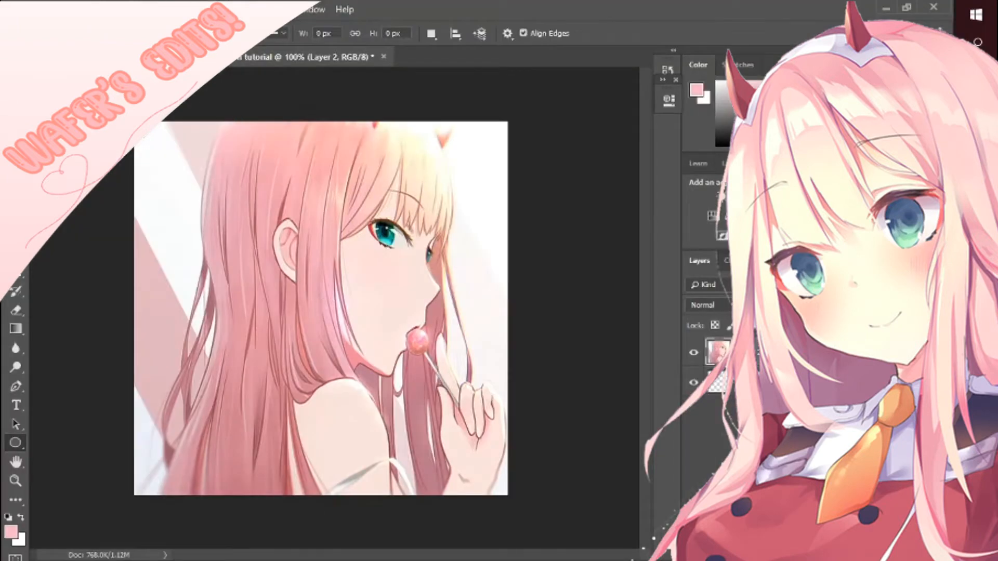
# Draw a pink-filled ellipse of about 511 x 507 px spanning the whole canvas.
pyautogui.click(135, 34)
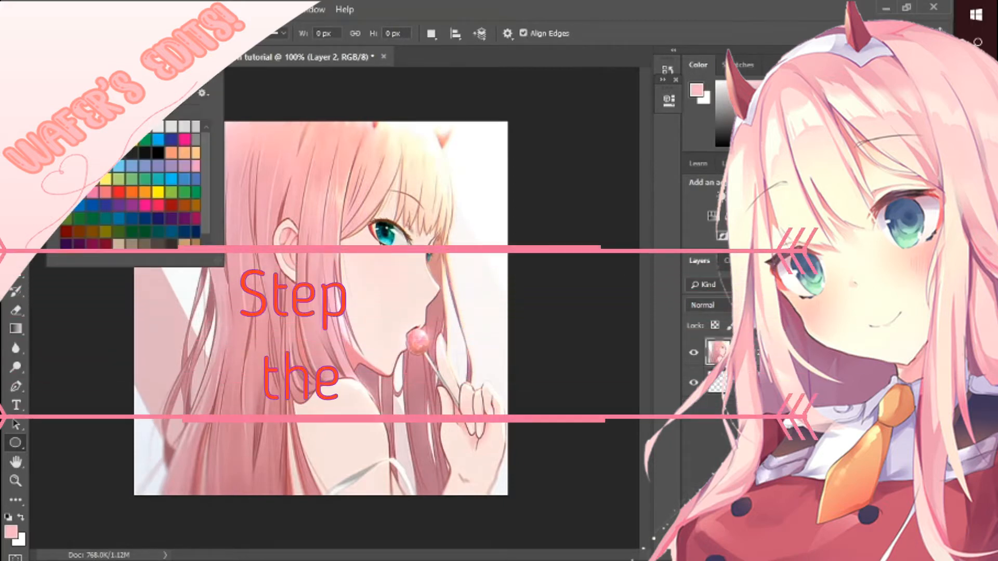
pyautogui.click(135, 33)
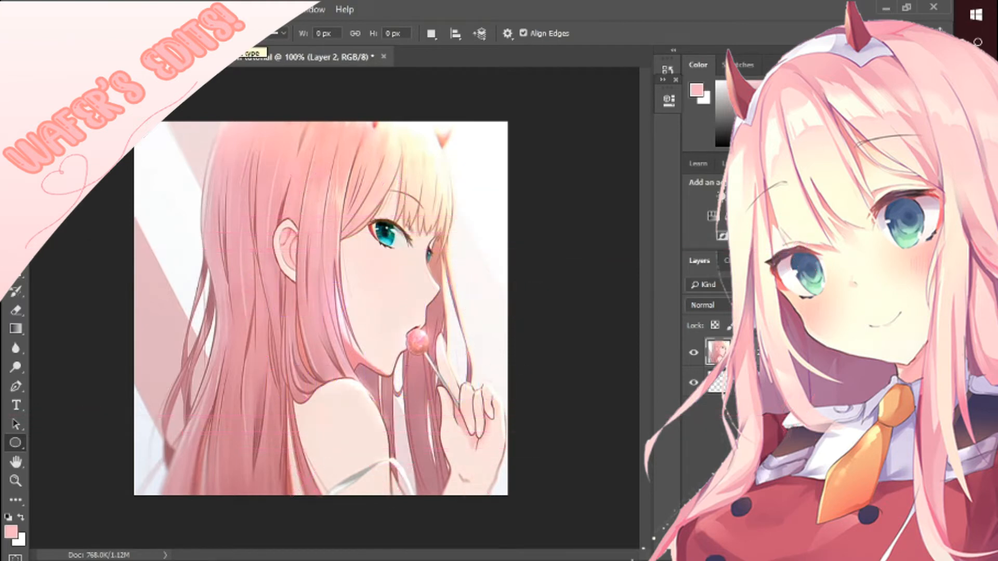
pyautogui.click(188, 34)
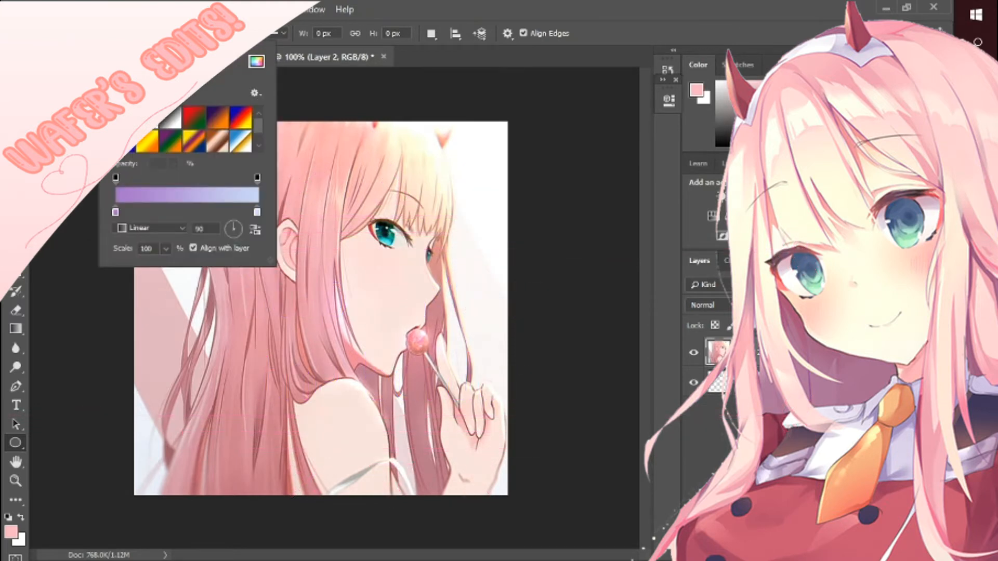
pyautogui.click(124, 118)
pyautogui.moveTo(134, 121)
pyautogui.mouseDown()
pyautogui.moveTo(403, 333)
pyautogui.moveTo(379, 229)
pyautogui.moveTo(432, 426)
pyautogui.moveTo(473, 499)
pyautogui.moveTo(499, 486)
pyautogui.moveTo(508, 495)
pyautogui.mouseUp()
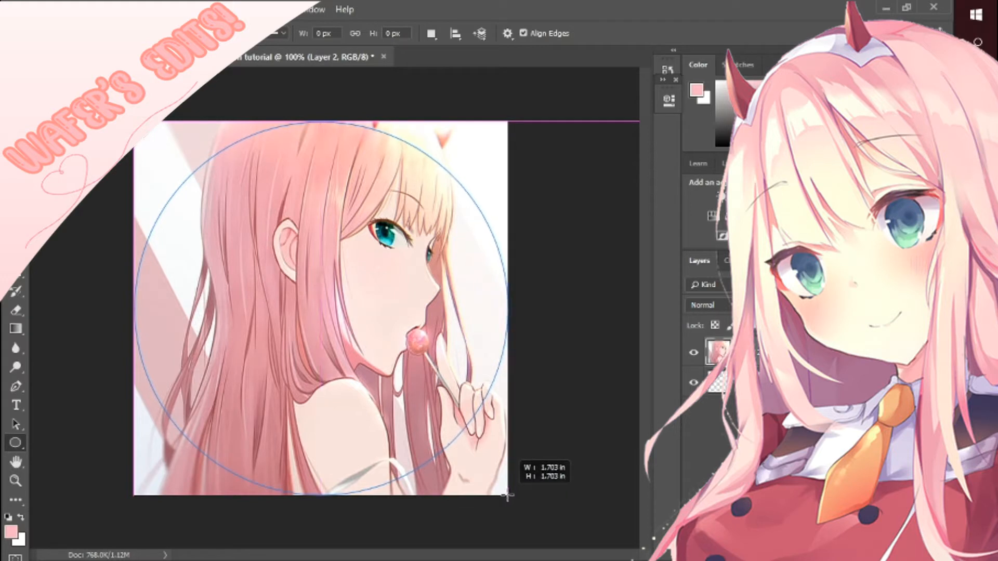
pyautogui.moveTo(507, 495); pyautogui.dragTo(508, 495)
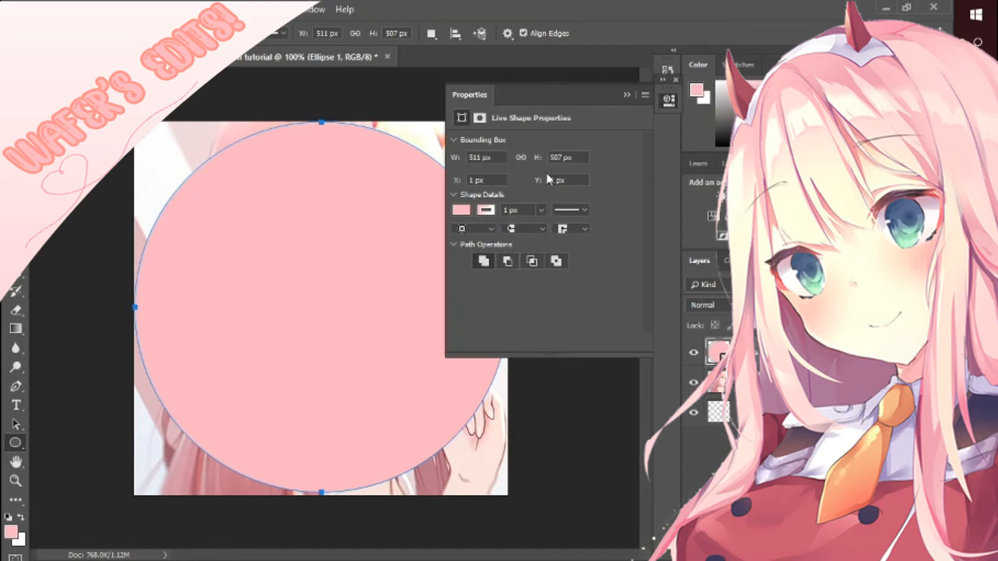
# Move the image layer above the ellipse layer and clip it to the circle.
pyautogui.click(663, 105)
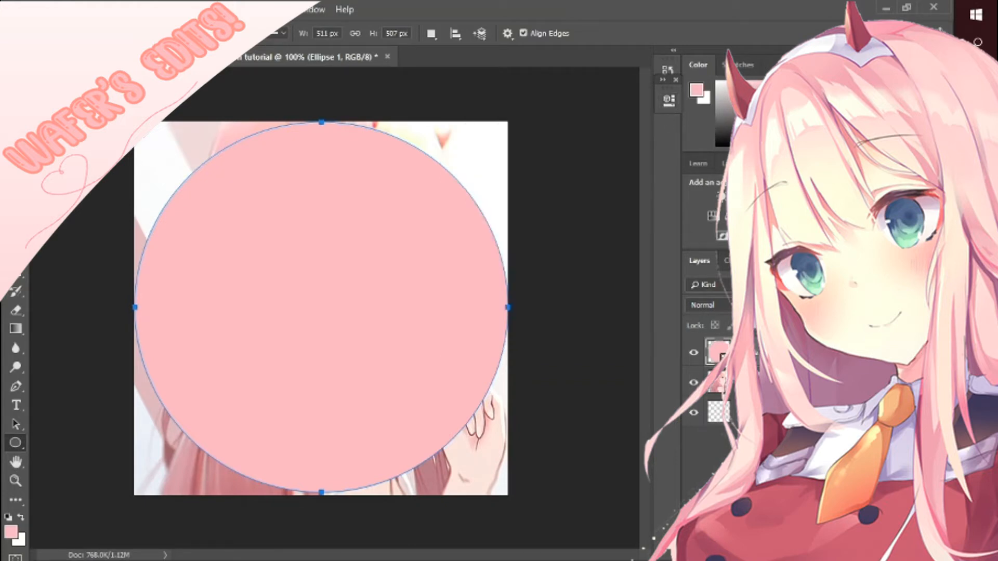
pyautogui.moveTo(773, 381); pyautogui.dragTo(774, 348)
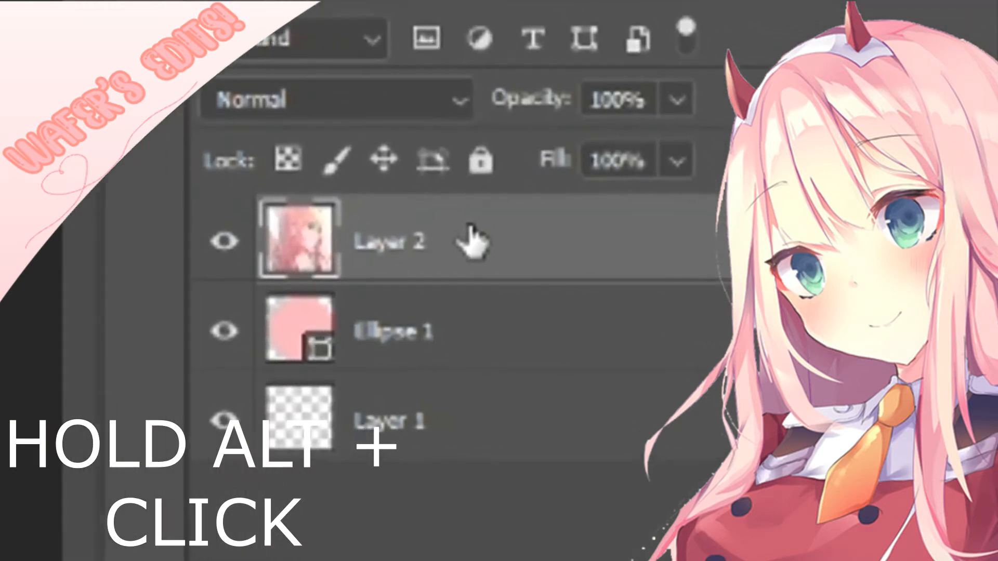
pyautogui.keyDown('alt'); pyautogui.click(545, 300); pyautogui.keyUp('alt')
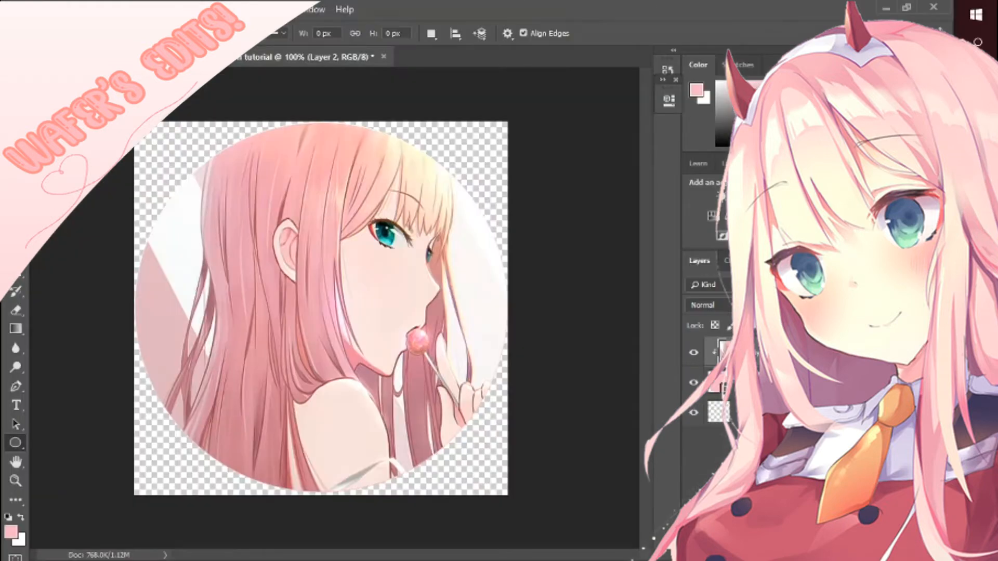
# In the ellipse layer's styles, turn off Satin and enable a 13 px outside Stroke.
pyautogui.click(765, 383)
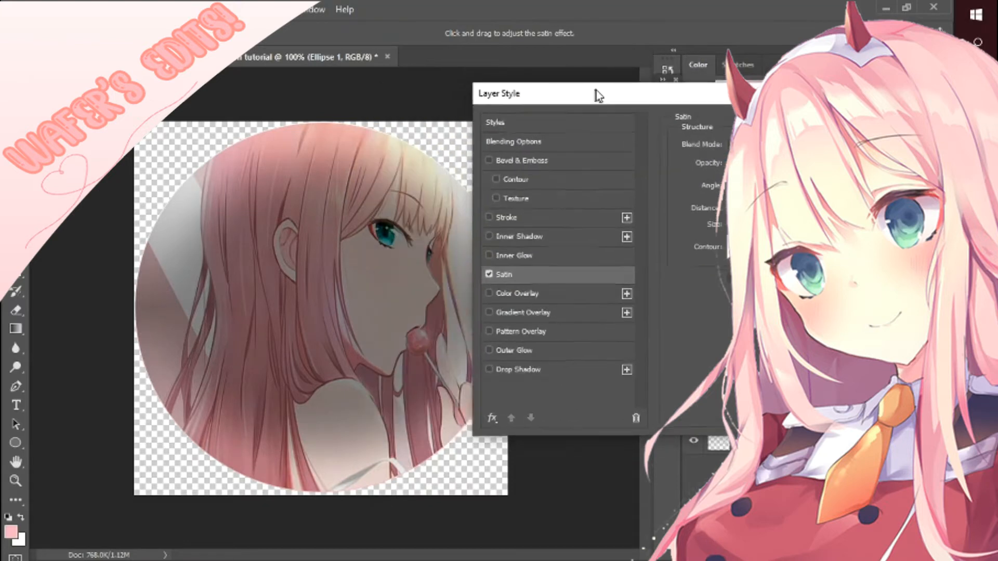
pyautogui.moveTo(495, 89); pyautogui.dragTo(466, 59)
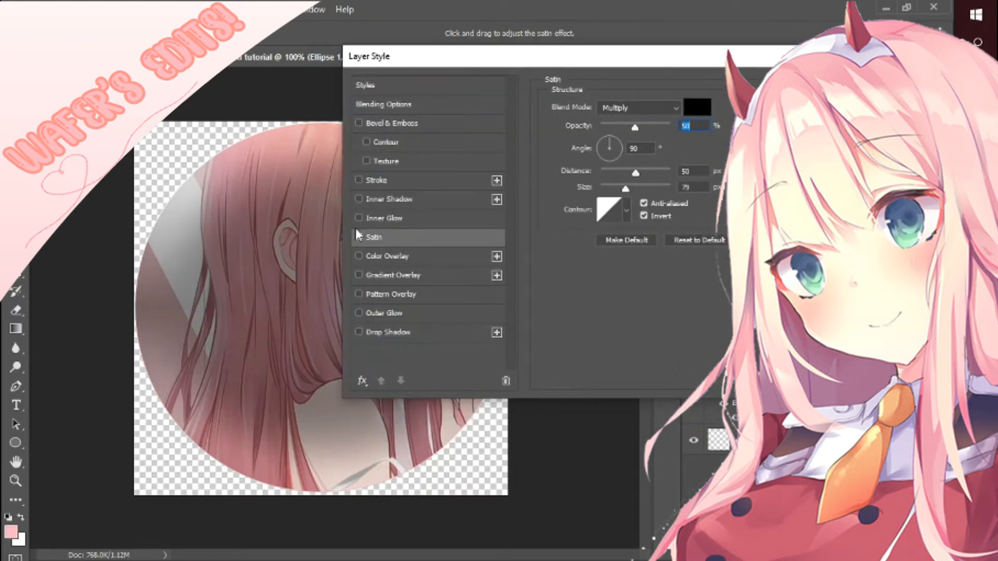
pyautogui.click(359, 238)
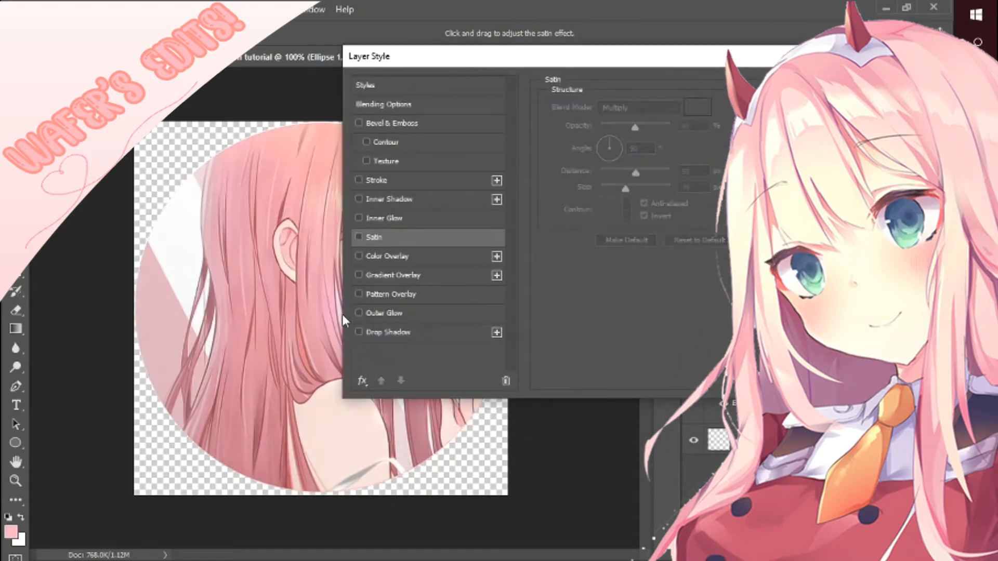
pyautogui.click(373, 176)
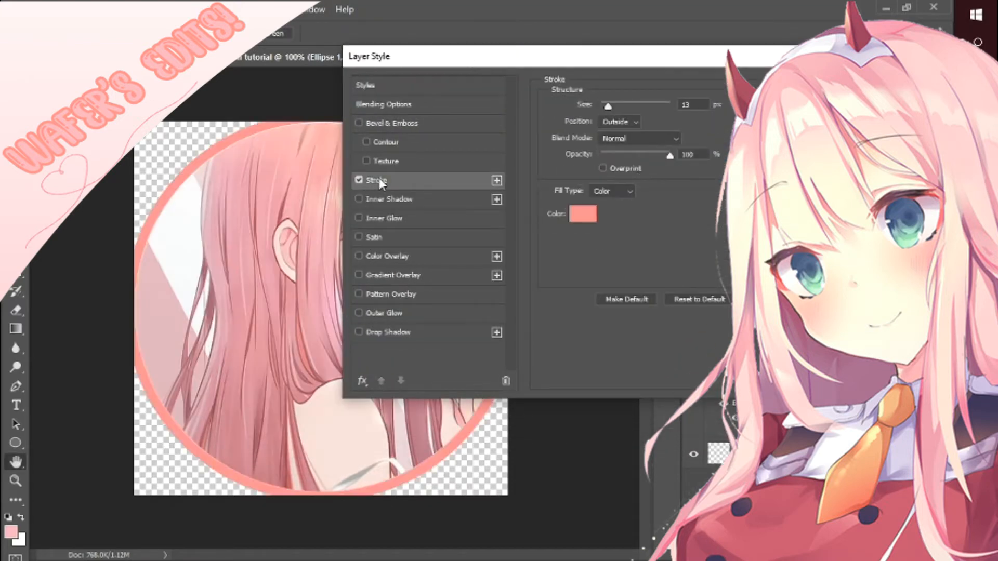
pyautogui.moveTo(621, 60); pyautogui.dragTo(716, 66)
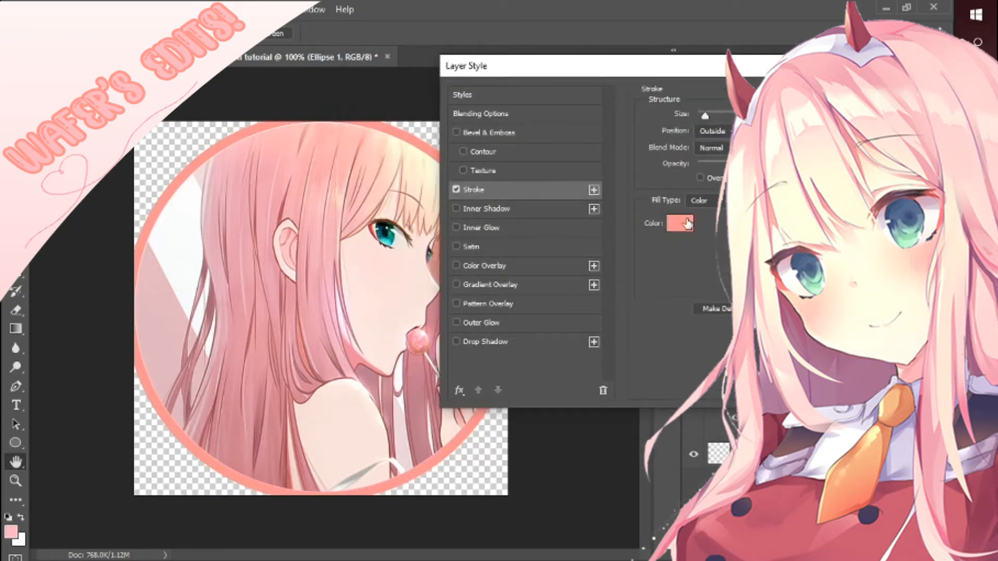
# Set the stroke's fill type to a linear gradient of pink and white, and apply the layer style.
pyautogui.click(685, 222)
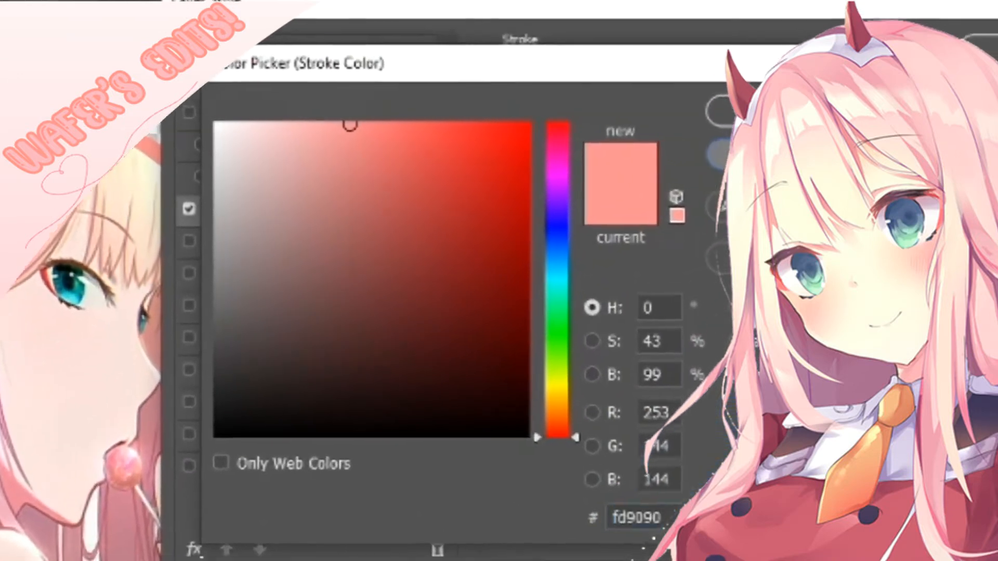
pyautogui.click(806, 129)
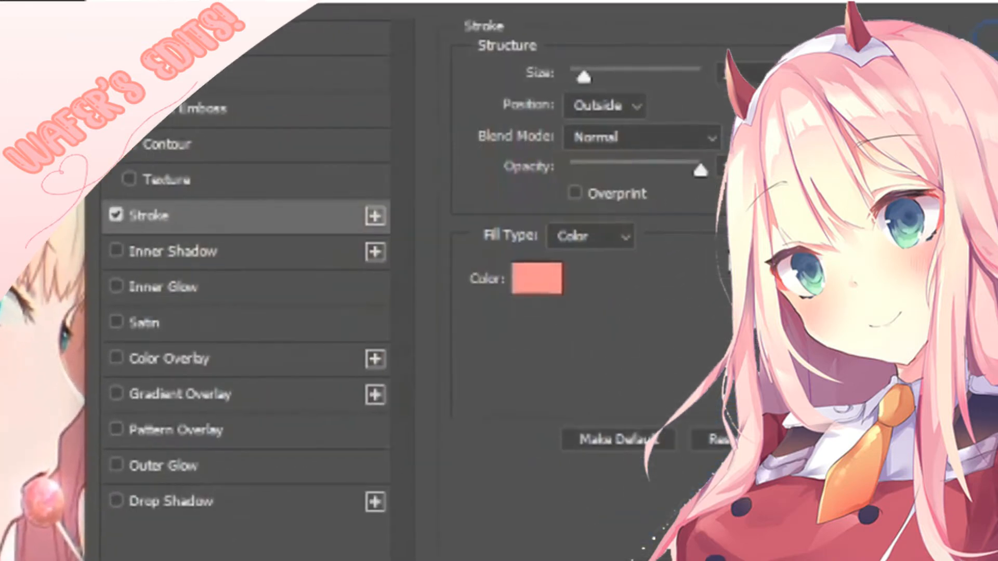
pyautogui.click(626, 235)
pyautogui.click(611, 291)
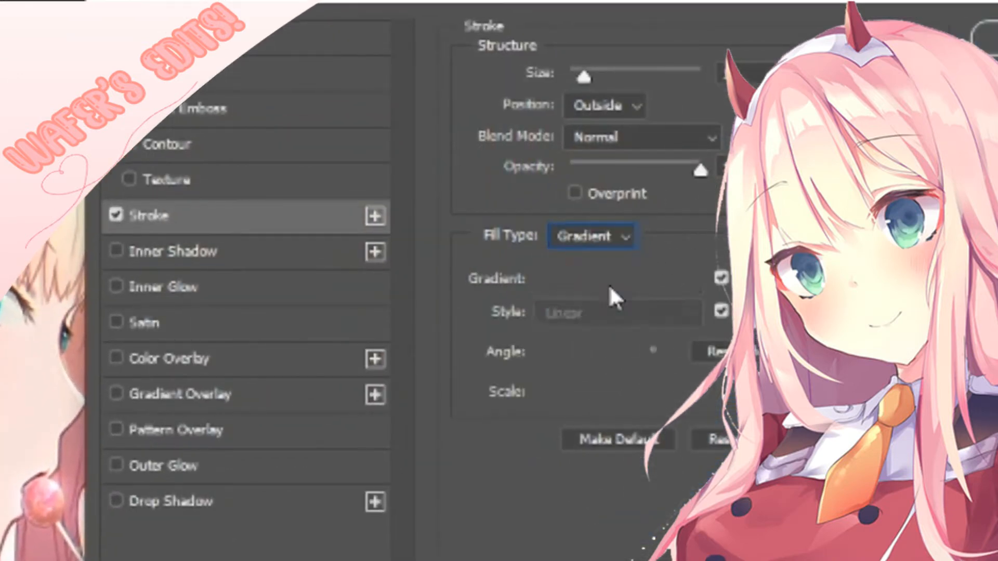
pyautogui.click(584, 277)
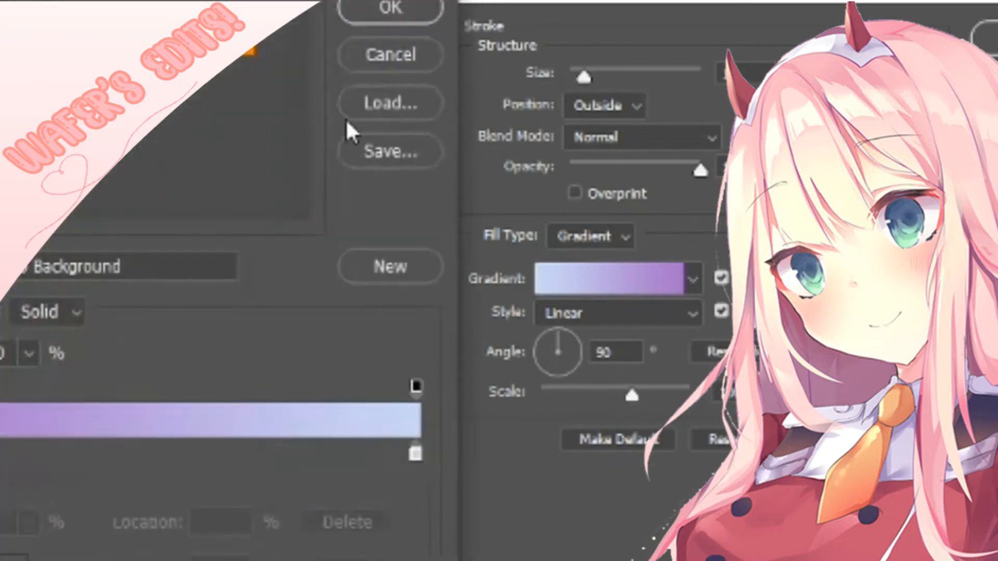
pyautogui.click(5, 24)
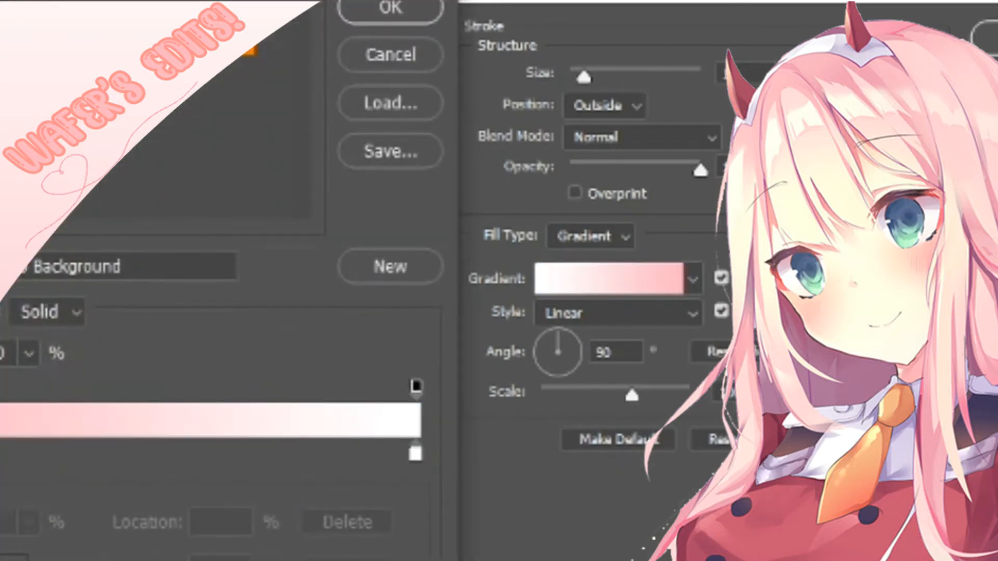
pyautogui.click(408, 5)
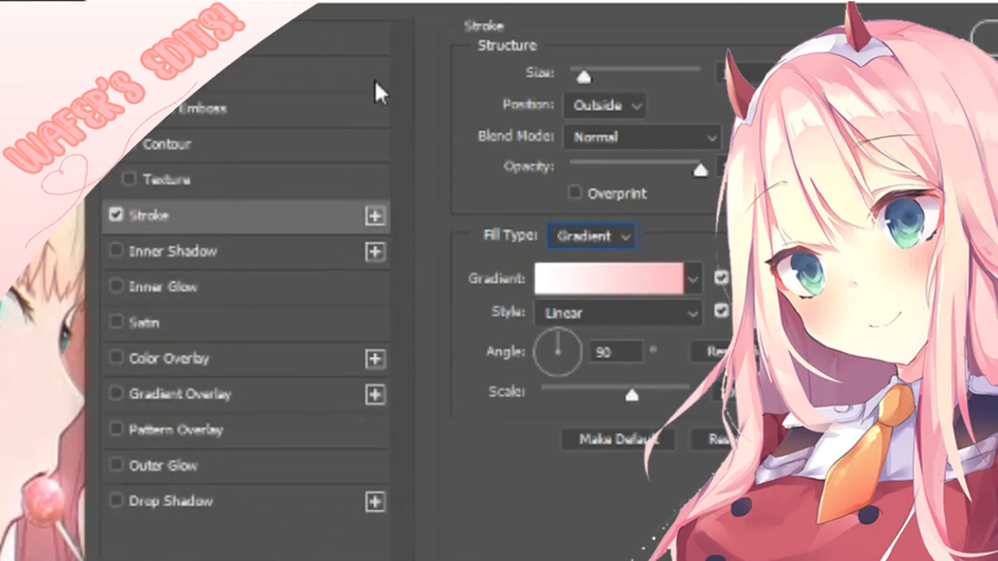
pyautogui.moveTo(692, 2)
pyautogui.mouseDown()
pyautogui.moveTo(728, 41)
pyautogui.moveTo(489, 55)
pyautogui.mouseUp()
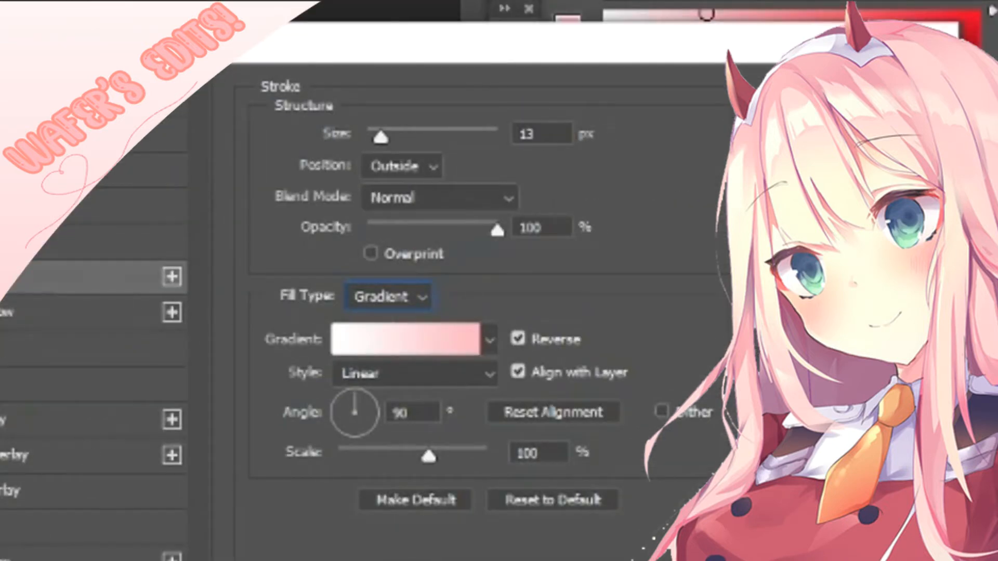
pyautogui.press('Return')
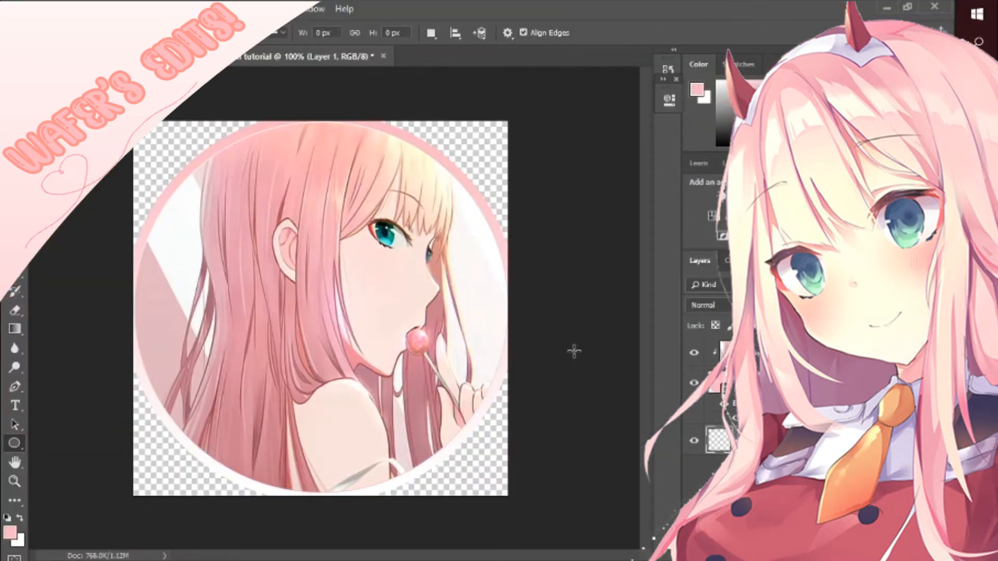
# Select the ellipse layer and check the stroke options in its shape properties.
pyautogui.press('v')
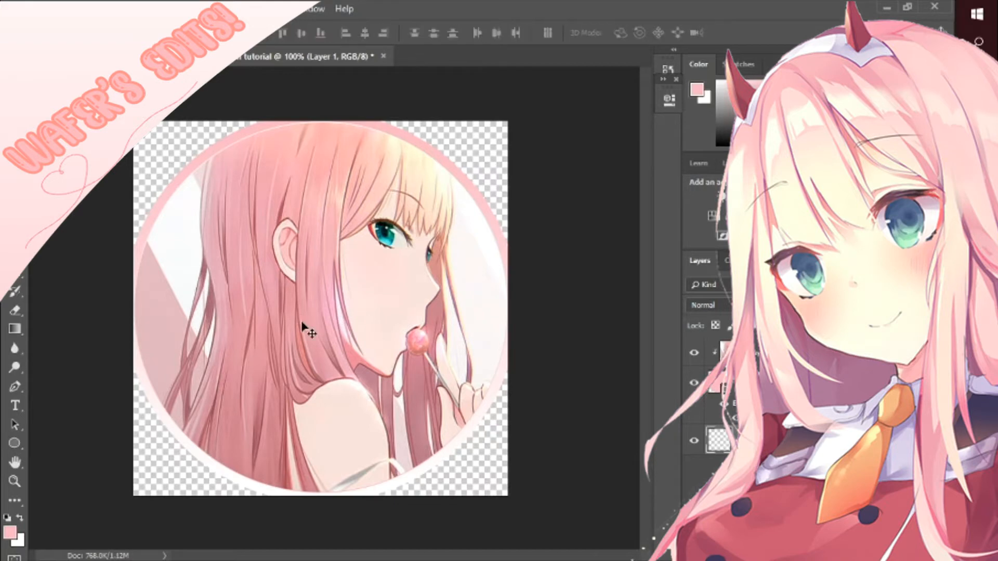
pyautogui.moveTo(352, 289); pyautogui.dragTo(358, 292)
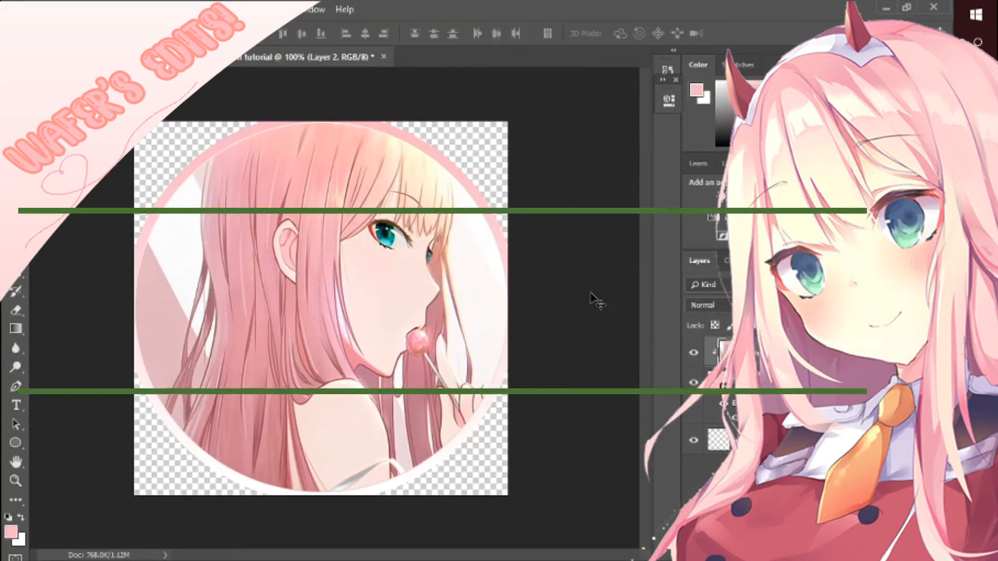
pyautogui.click(669, 100)
pyautogui.click(745, 383)
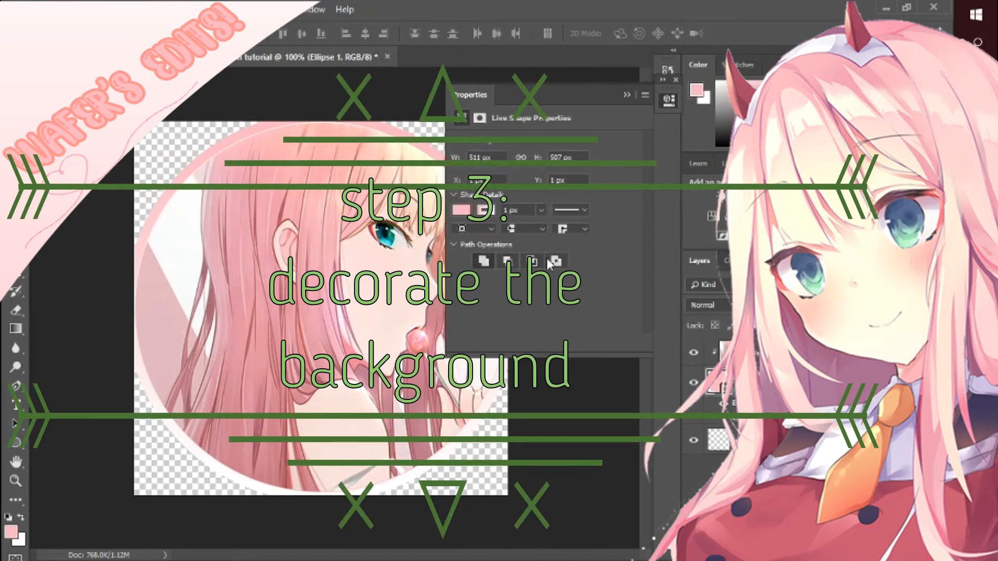
pyautogui.click(490, 211)
pyautogui.click(471, 238)
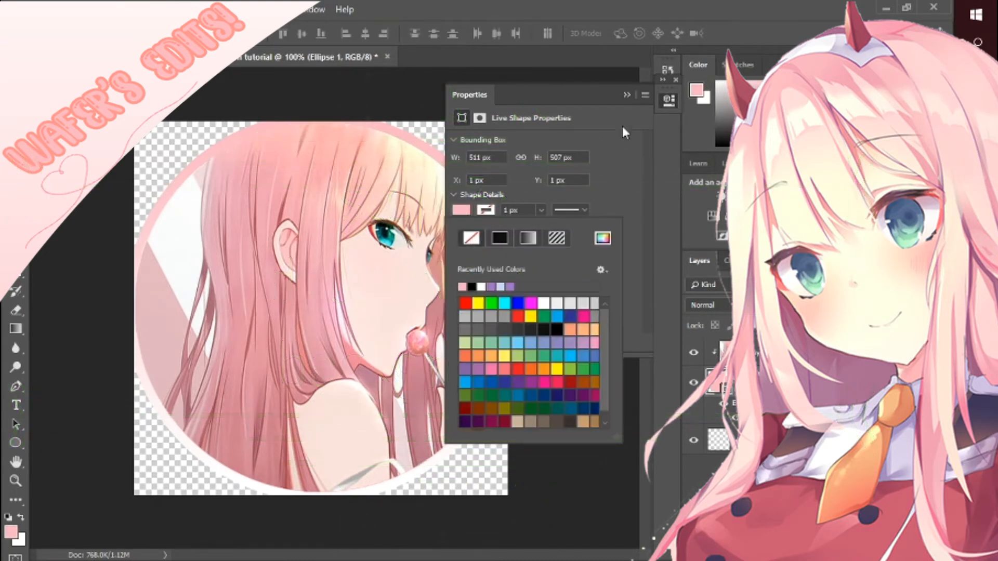
pyautogui.click(668, 103)
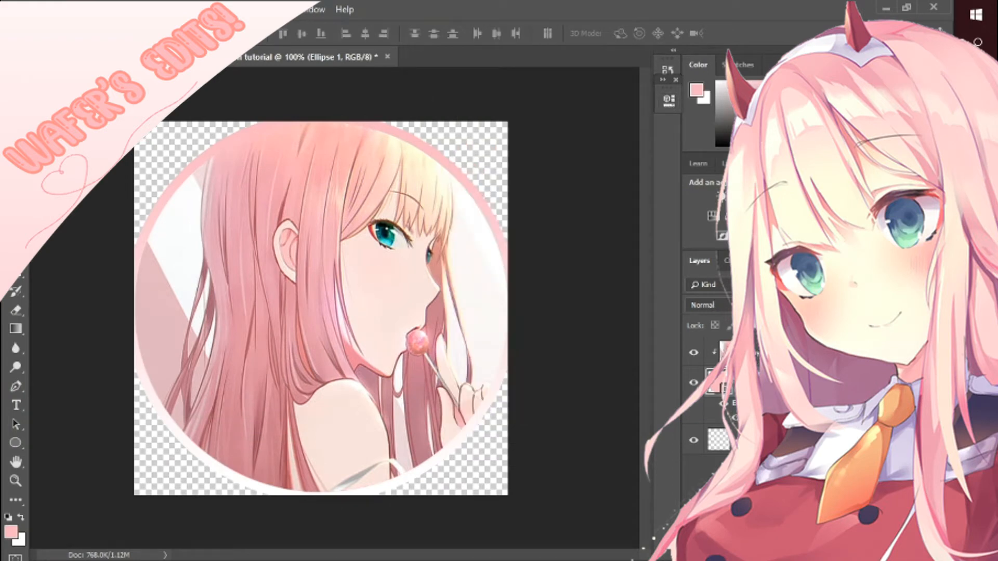
# Transform the ellipse slightly smaller from its left, upper and right sides so its stroke fits within the canvas.
pyautogui.hotkey('ctrl', 't')
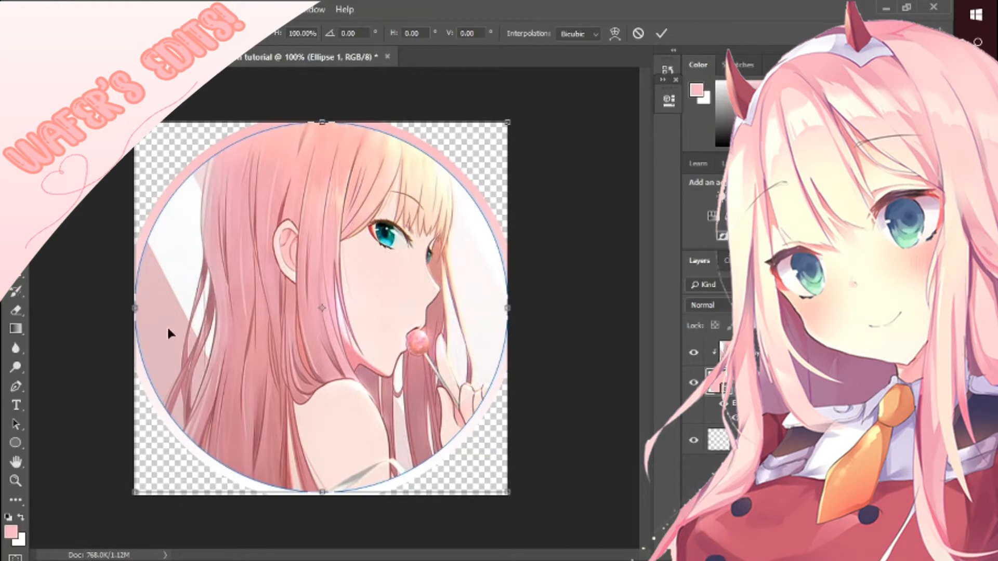
pyautogui.moveTo(140, 312); pyautogui.dragTo(145, 309)
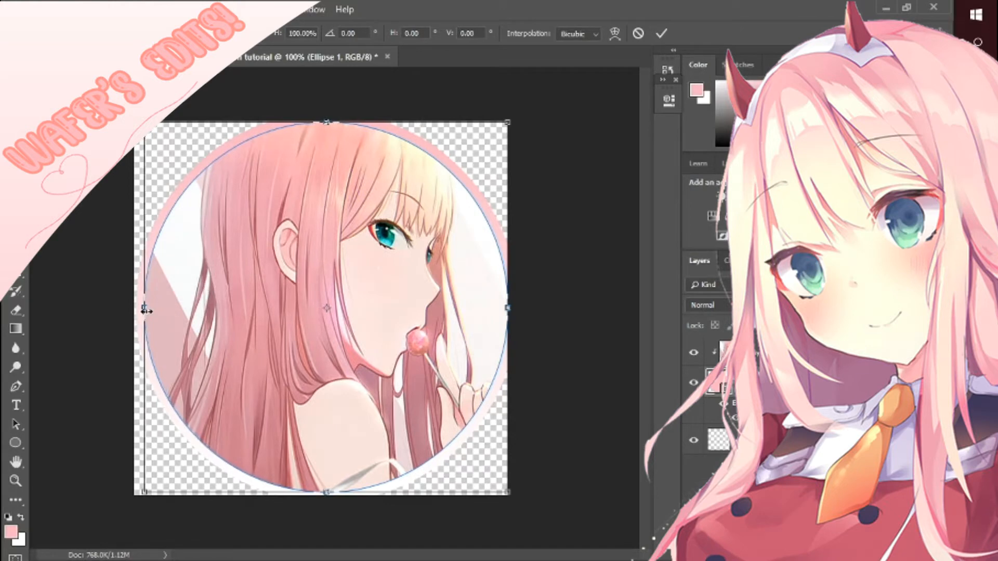
pyautogui.moveTo(327, 124); pyautogui.dragTo(326, 131)
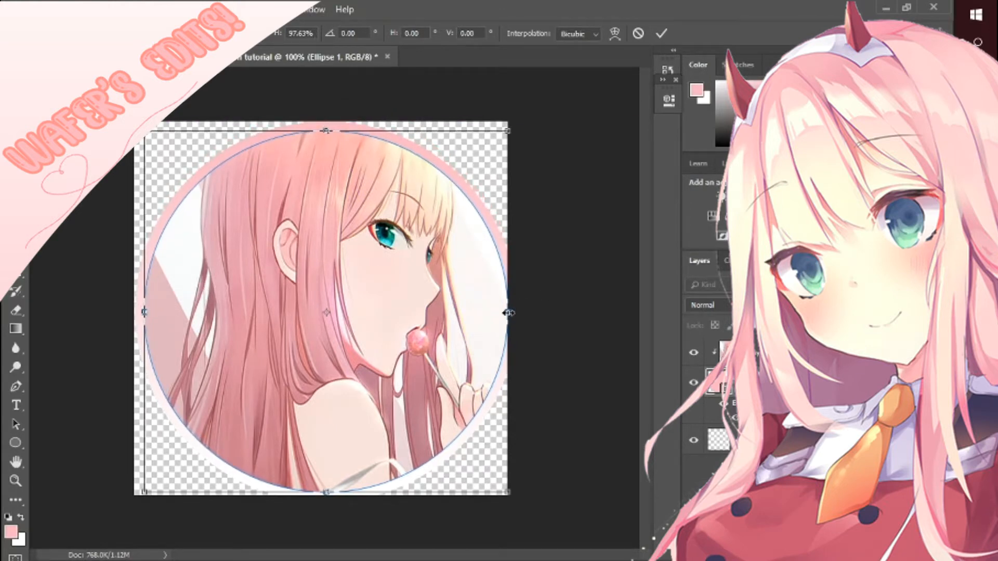
pyautogui.moveTo(508, 312); pyautogui.dragTo(499, 313)
pyautogui.click(659, 33)
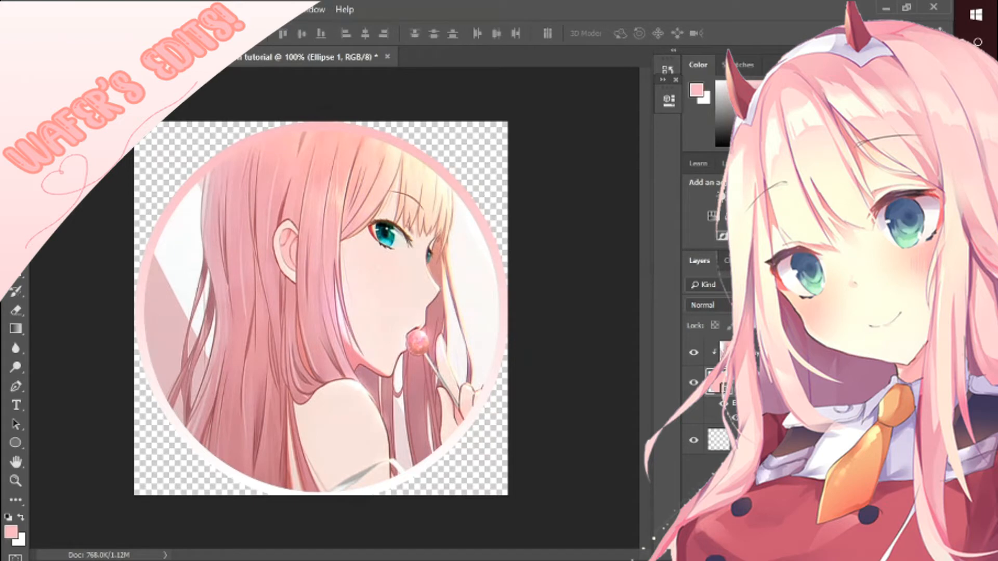
# Fill Layer 1, behind the circle, with a diagonal pink-to-white gradient that has white in the upper-right corner.
pyautogui.click(717, 440)
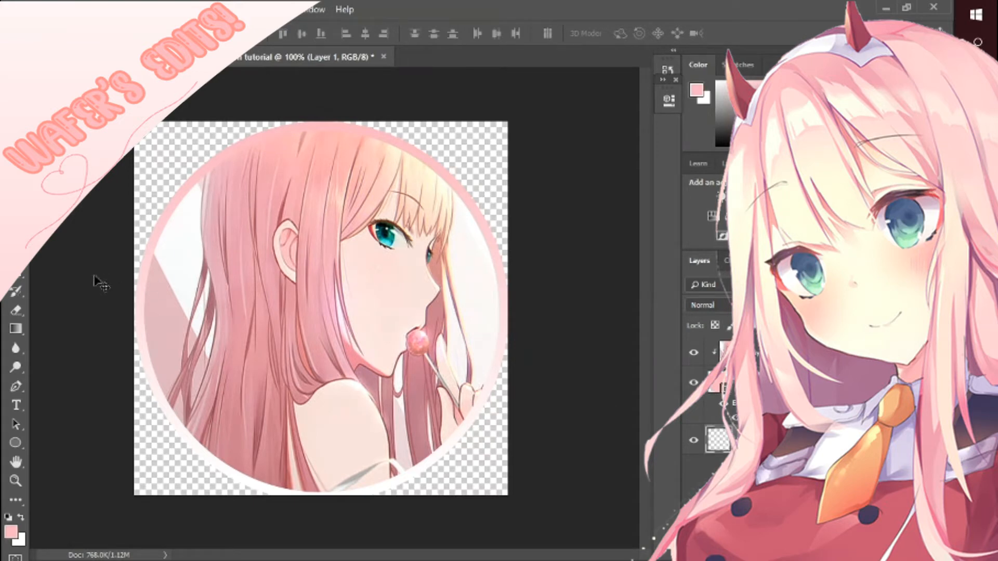
pyautogui.click(16, 328)
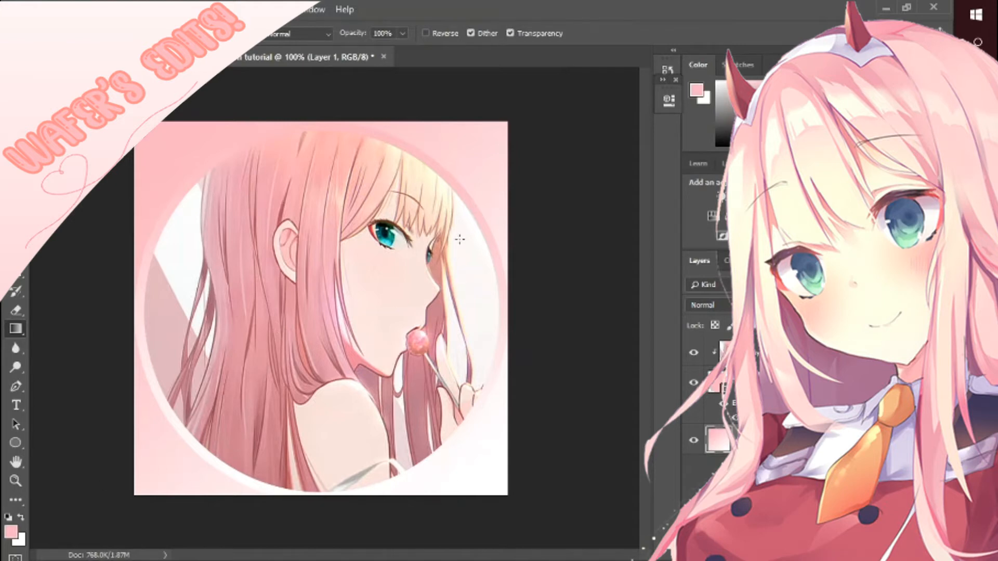
pyautogui.moveTo(238, 358); pyautogui.dragTo(239, 359)
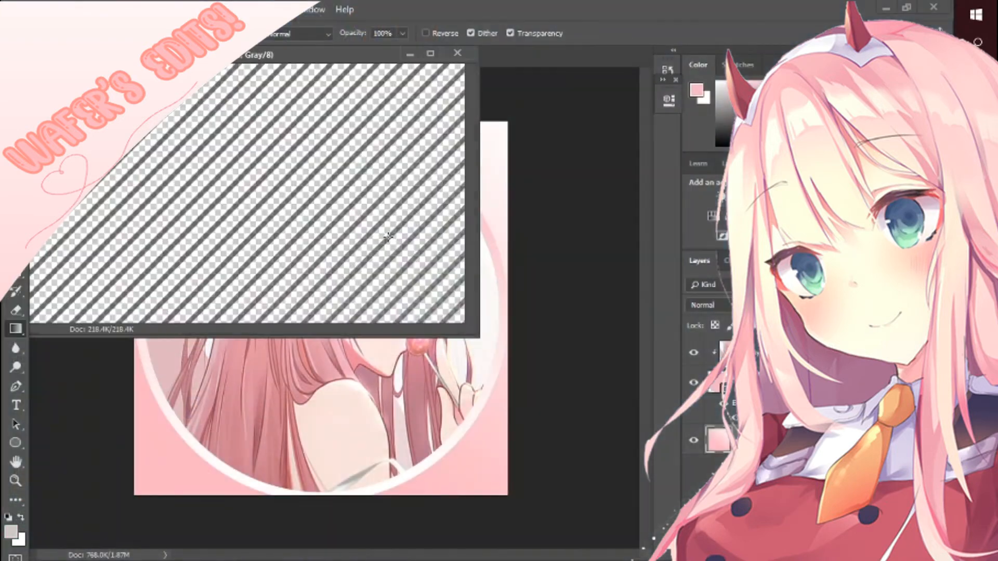
# Copy the diagonal stripe pattern into the icon document and centre it vertically, keeping its layer below the ellipse layer.
pyautogui.press('v')
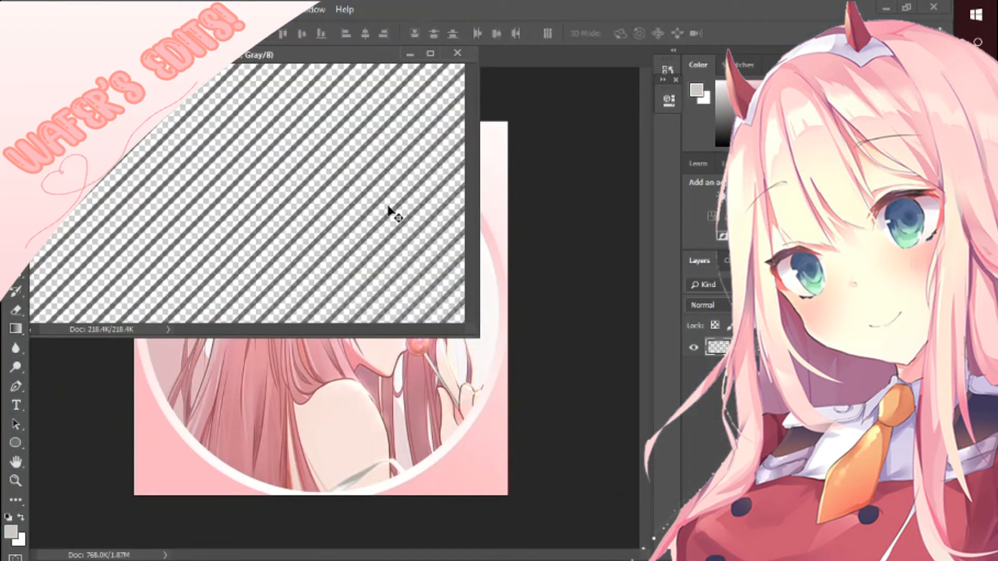
pyautogui.moveTo(389, 208); pyautogui.dragTo(515, 362)
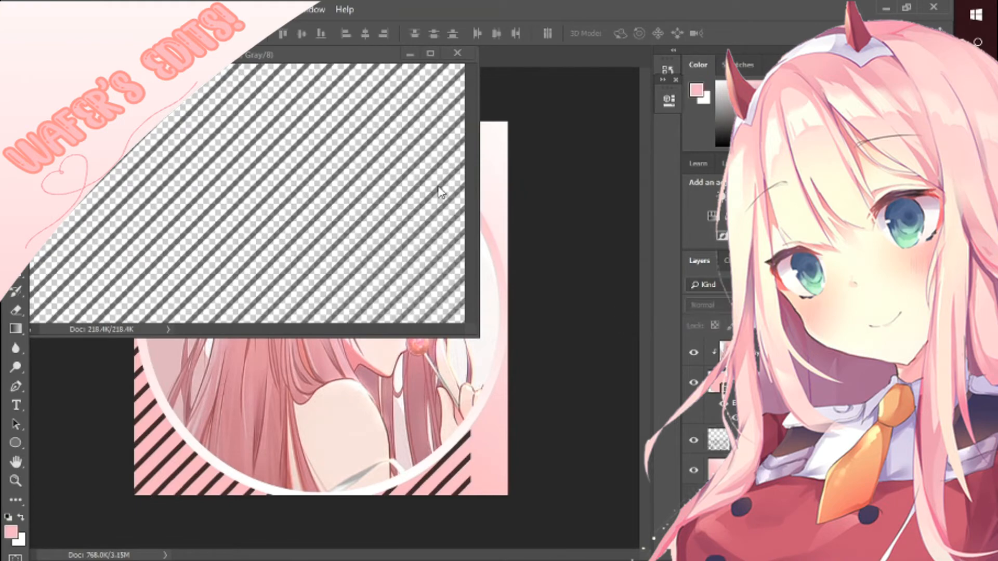
pyautogui.click(409, 54)
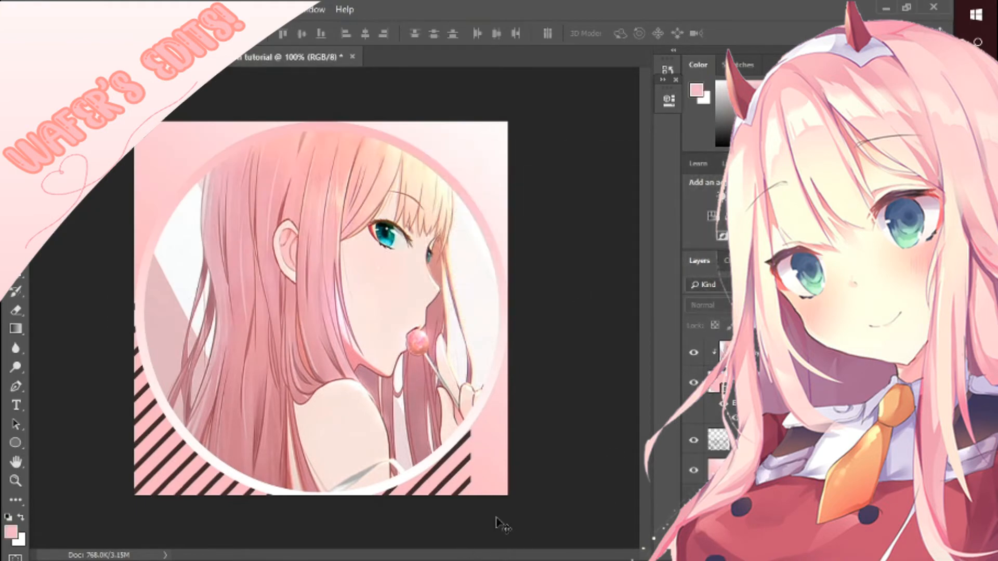
pyautogui.moveTo(460, 469); pyautogui.dragTo(519, 357)
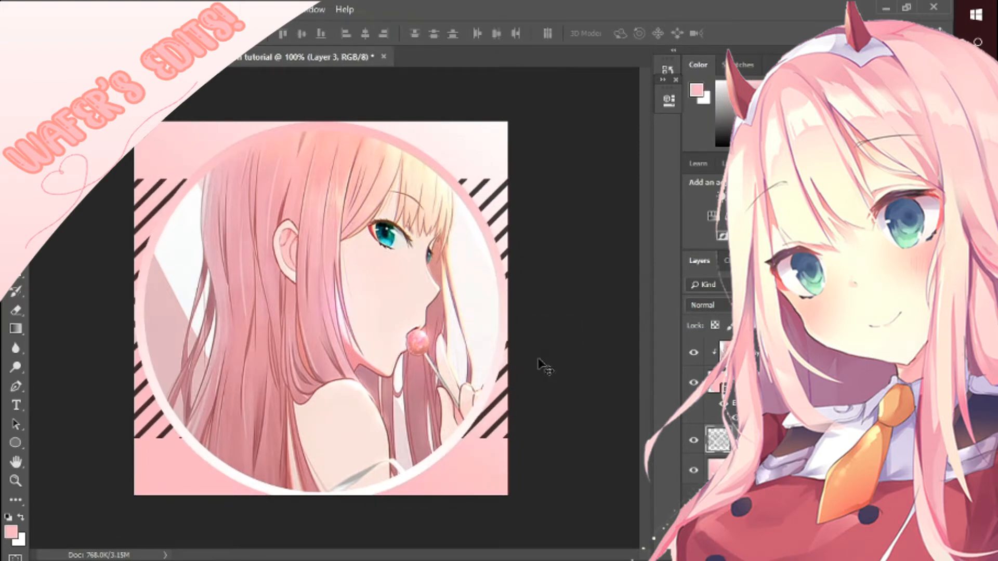
pyautogui.moveTo(752, 441); pyautogui.dragTo(751, 369)
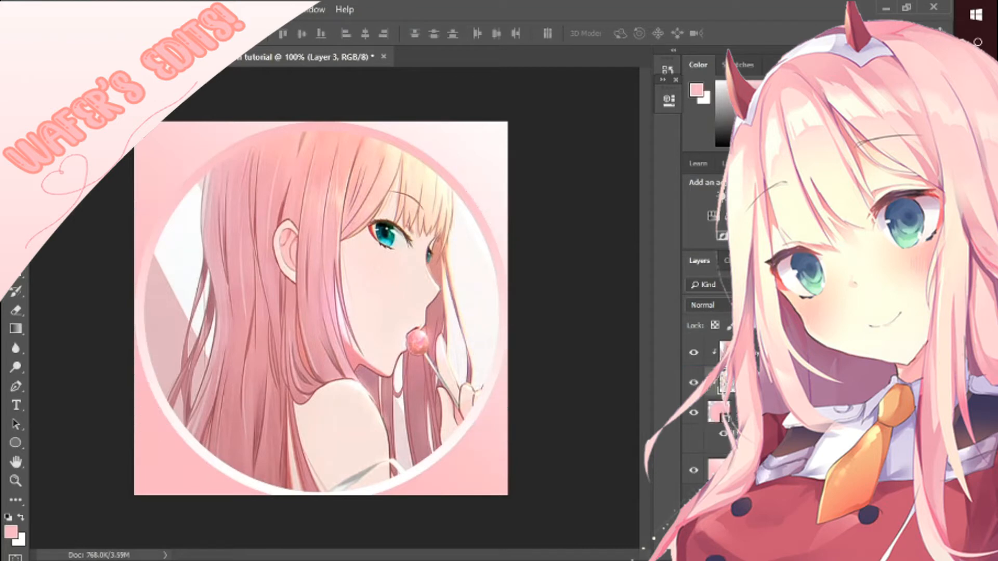
pyautogui.moveTo(751, 382); pyautogui.dragTo(751, 453)
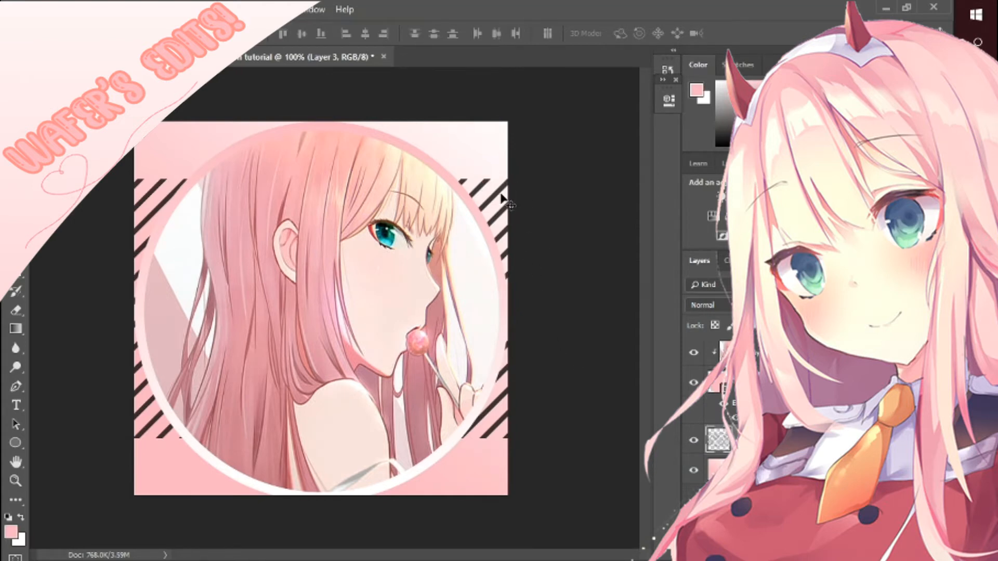
# Try to stretch the stripe layer vertically to 143.94% so that it covers the canvas's full height.
pyautogui.hotkey('ctrl', 't')
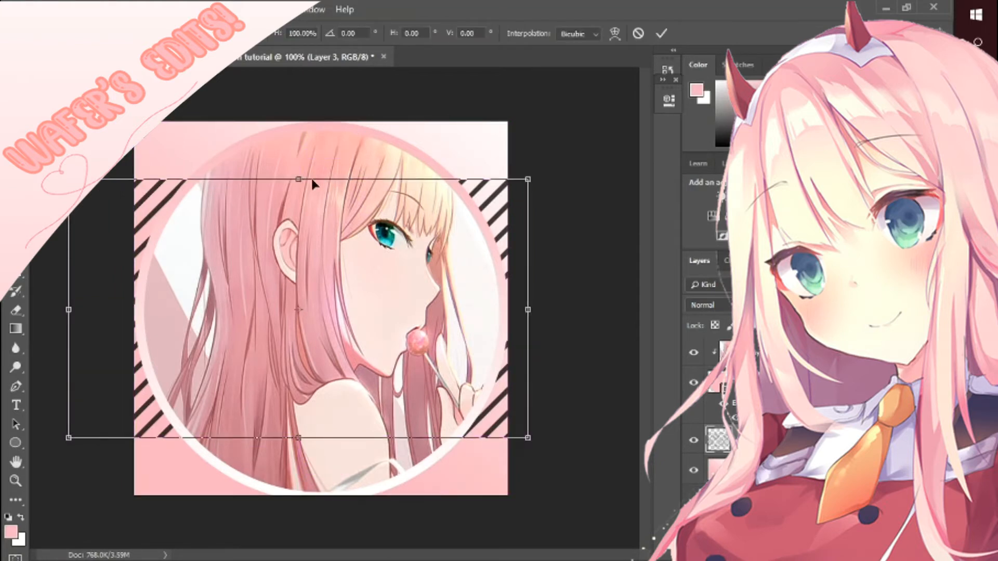
pyautogui.moveTo(299, 180); pyautogui.dragTo(299, 122)
pyautogui.moveTo(302, 437); pyautogui.dragTo(299, 495)
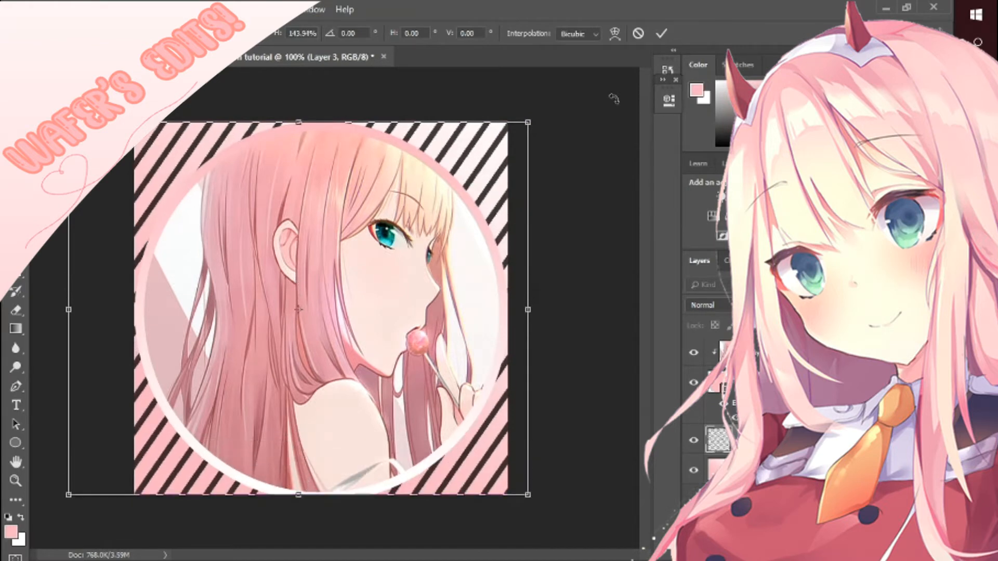
pyautogui.click(661, 33)
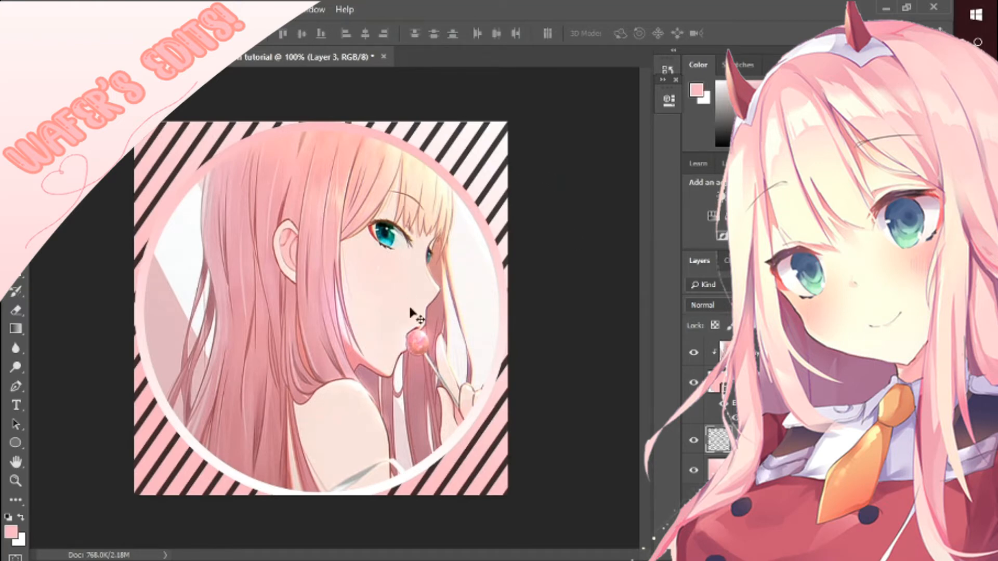
pyautogui.hotkey('ctrl', 'z')
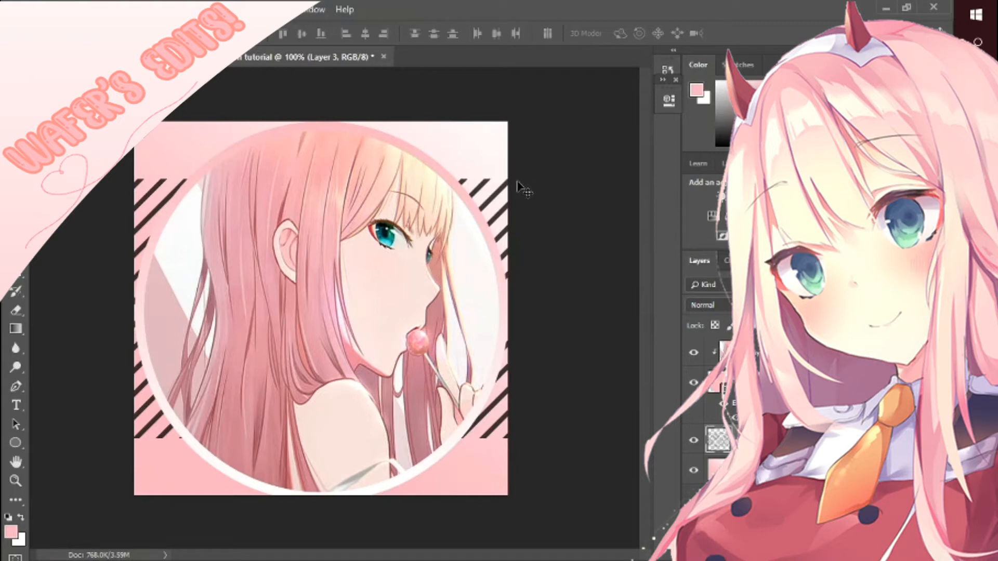
# Try to rotate the stripe layer about 25 degrees and widen it to cover the canvas's lower-right corner.
pyautogui.hotkey('ctrl', 't')
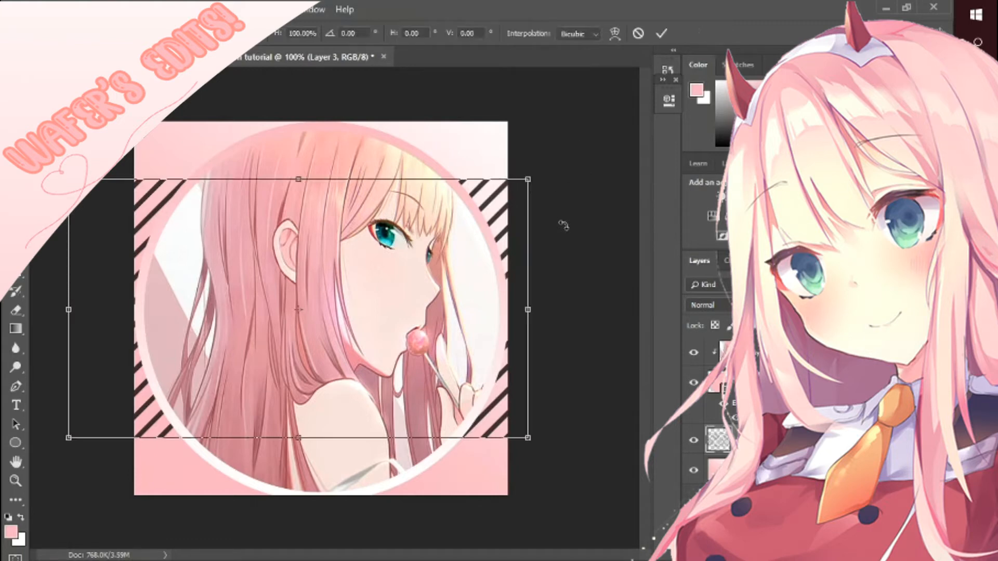
pyautogui.moveTo(583, 267); pyautogui.dragTo(587, 396)
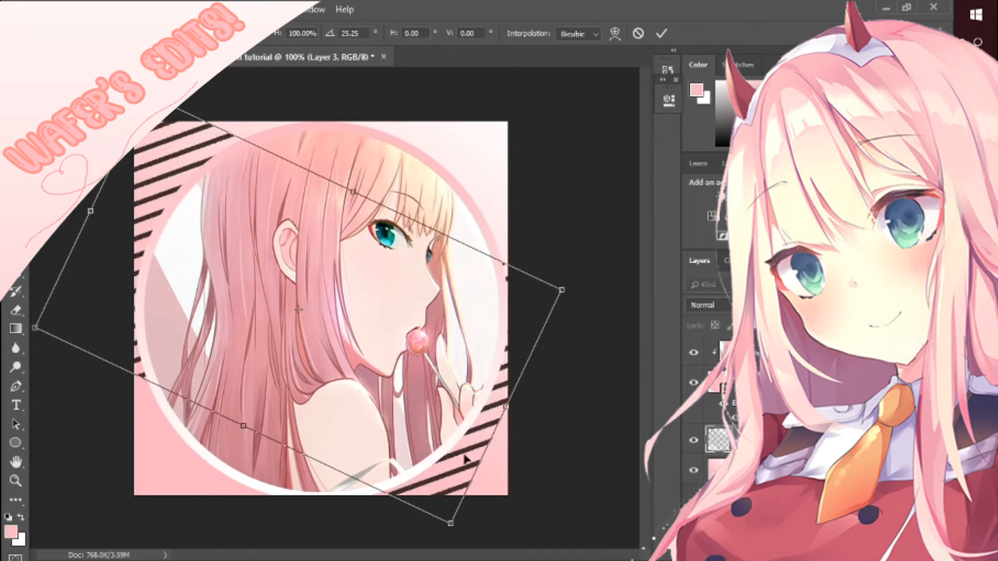
pyautogui.moveTo(487, 449); pyautogui.dragTo(539, 472)
pyautogui.click(661, 33)
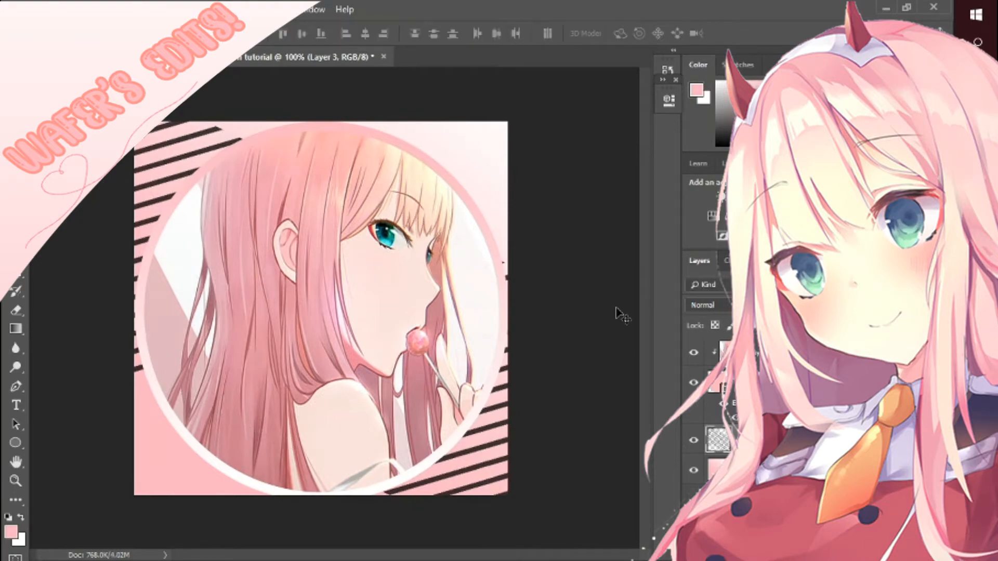
pyautogui.hotkey('ctrl', 'shift', 's')
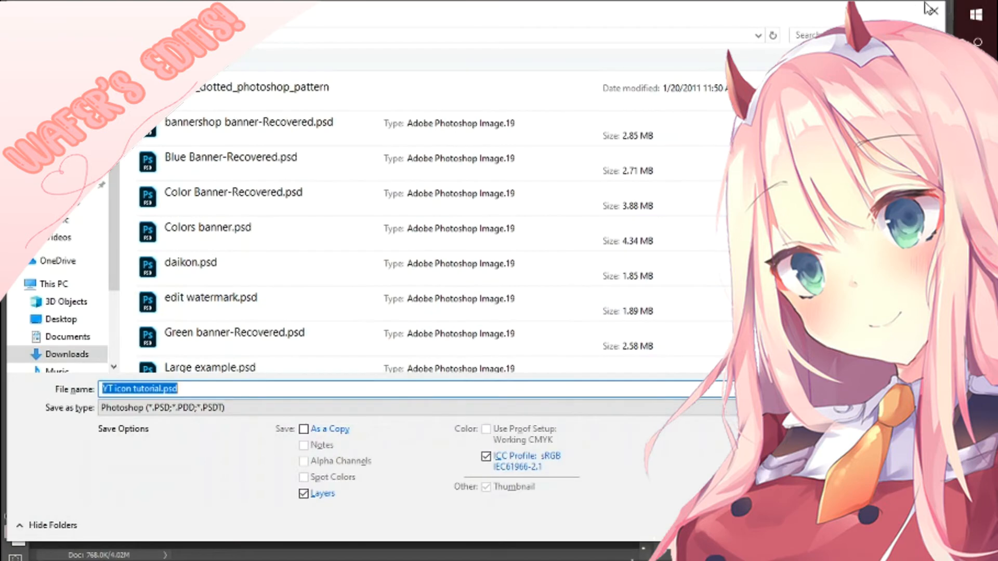
pyautogui.click(938, 17)
pyautogui.hotkey('ctrl', 'z')
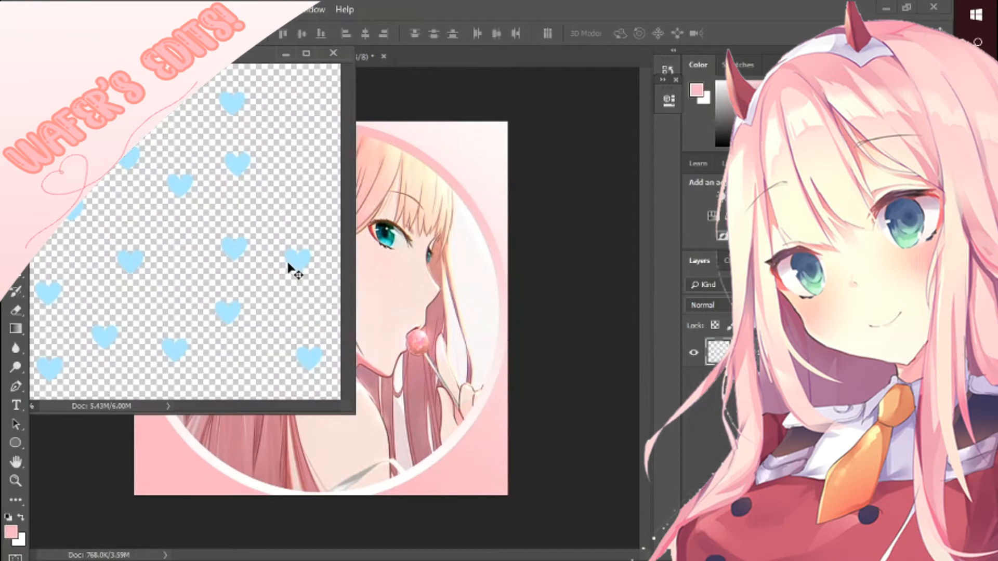
# Copy the blue hearts pattern into the icon document and position it so hearts show in the corners around the circle.
pyautogui.moveTo(288, 263); pyautogui.dragTo(461, 333)
pyautogui.click(287, 55)
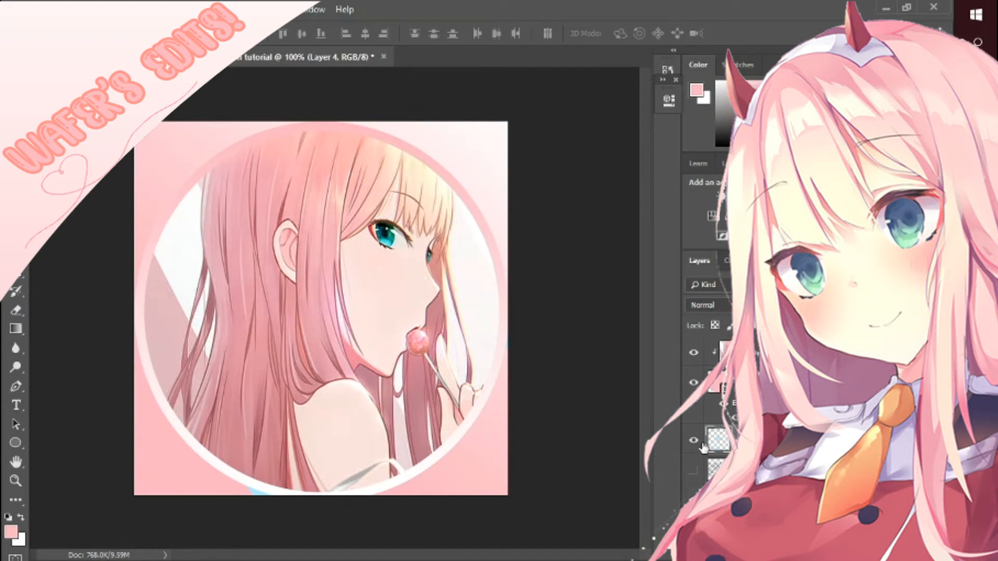
pyautogui.moveTo(150, 138); pyautogui.dragTo(322, 257)
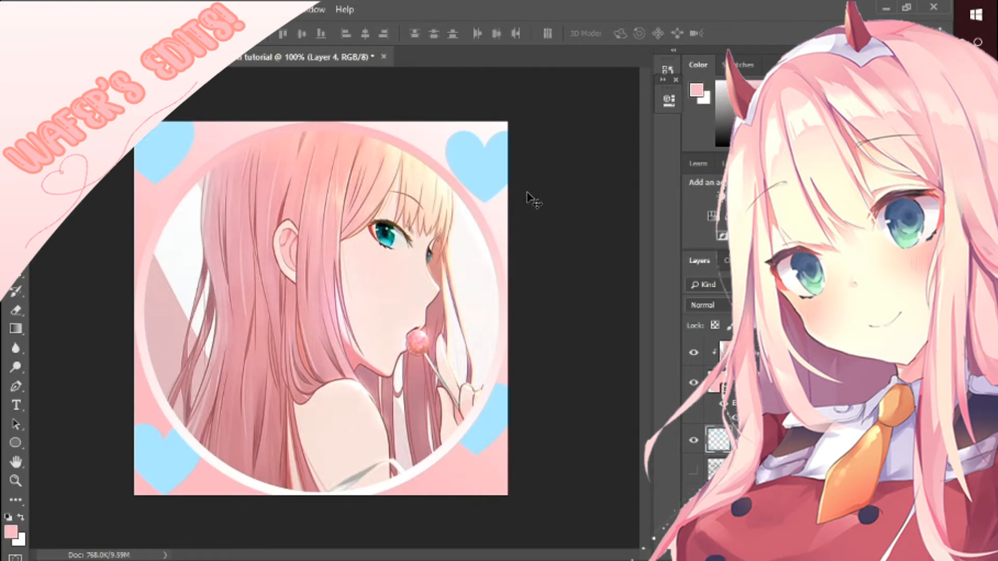
# Shift the hearts layer so a whole heart sits inside the canvas, and hide the ellipse layer.
pyautogui.hotkey('ctrl', 't')
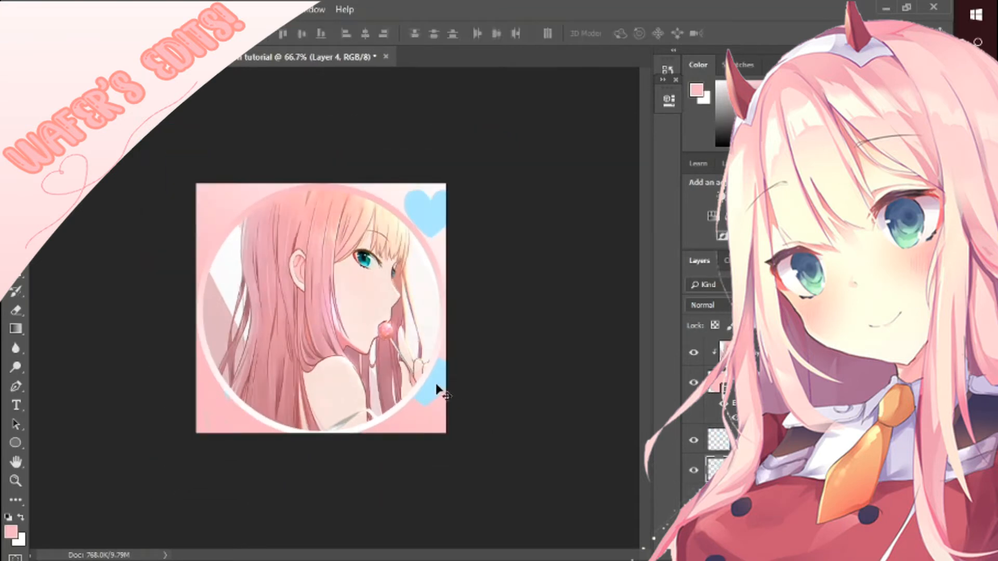
pyautogui.moveTo(437, 386); pyautogui.dragTo(380, 326)
pyautogui.click(694, 383)
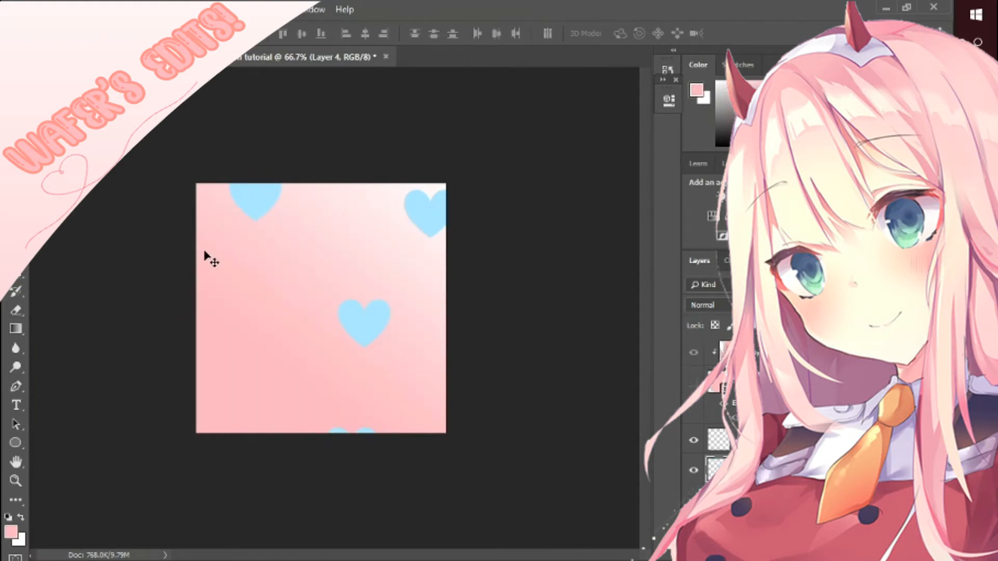
# Lasso the complete heart near the middle of the canvas and copy it onto its own layer.
pyautogui.press('l')
pyautogui.moveTo(382, 286)
pyautogui.mouseDown()
pyautogui.moveTo(325, 286)
pyautogui.moveTo(325, 382)
pyautogui.moveTo(427, 360)
pyautogui.moveTo(416, 291)
pyautogui.moveTo(374, 287)
pyautogui.mouseUp()
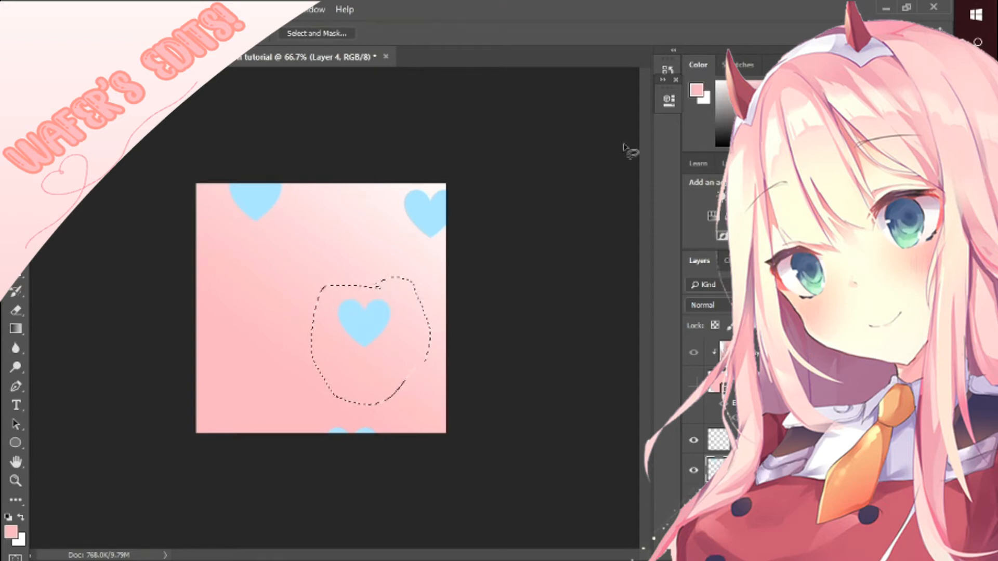
pyautogui.hotkey('ctrl', 'j')
pyautogui.click(694, 471)
pyautogui.click(694, 470)
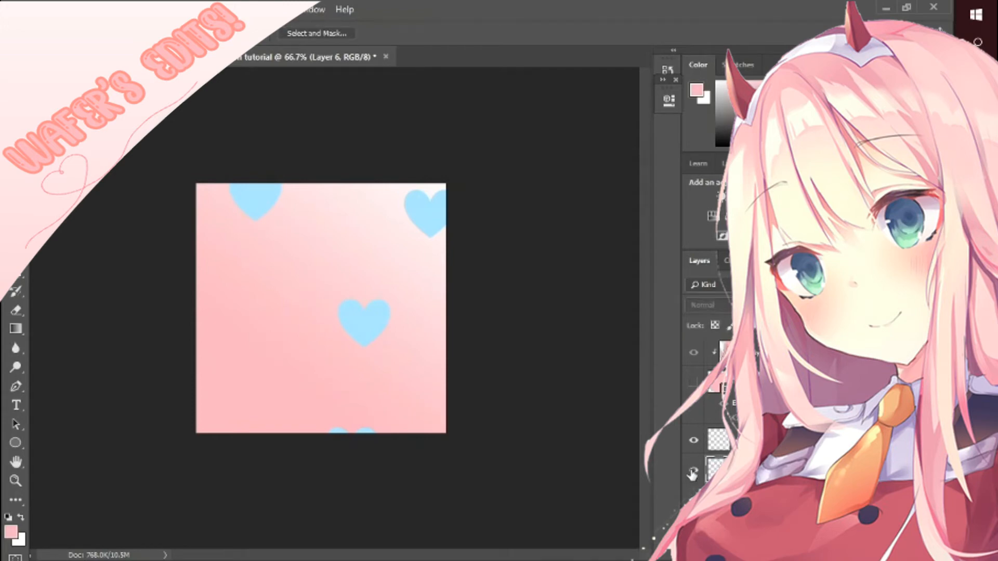
# Delete the extra layer above the single heart's layer and the original hearts pattern layer, Layer 4.
pyautogui.click(725, 446)
pyautogui.press('Delete')
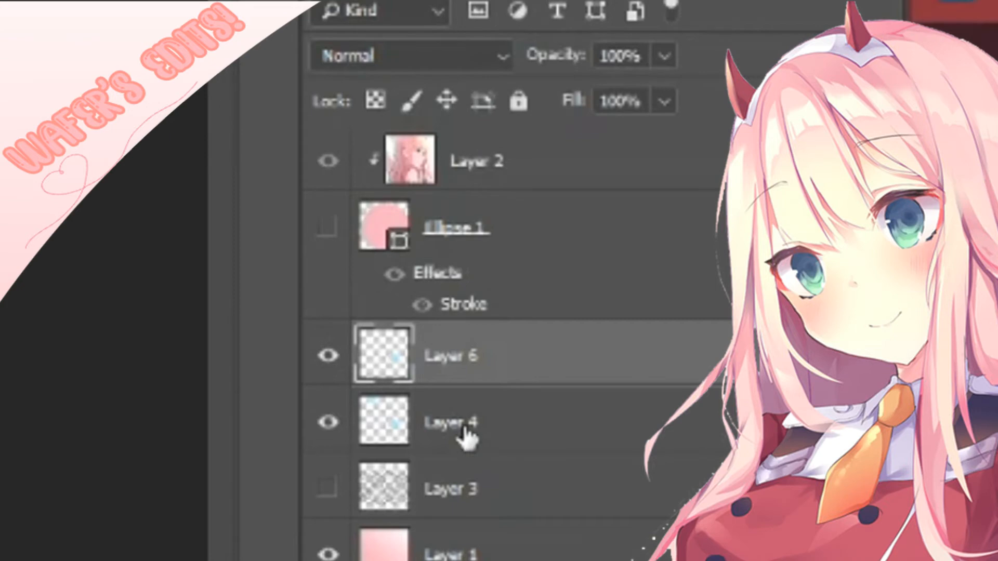
pyautogui.click(466, 437)
pyautogui.press('Delete')
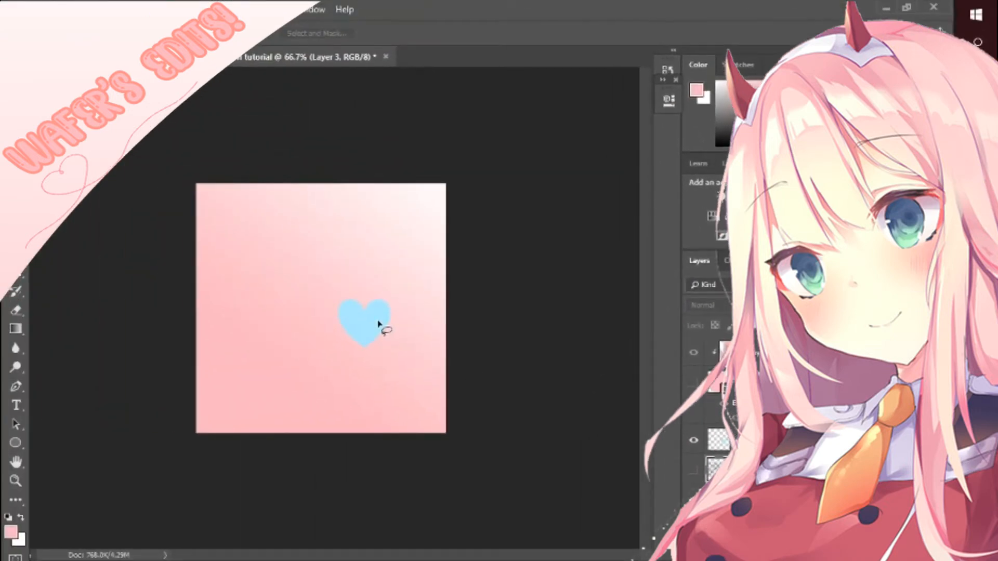
# Add a Color Overlay effect to the single blue heart's layer.
pyautogui.press('v')
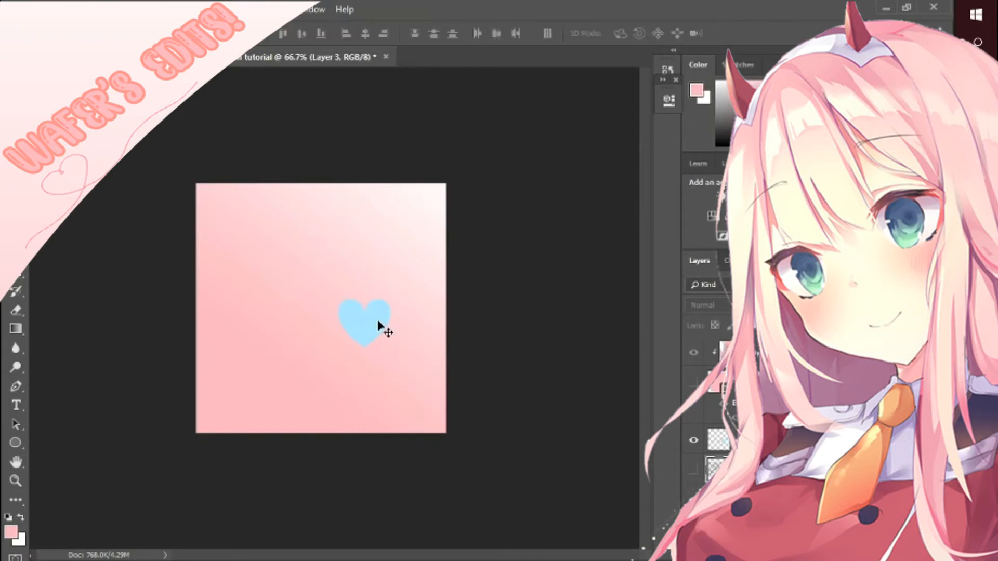
pyautogui.click(365, 324)
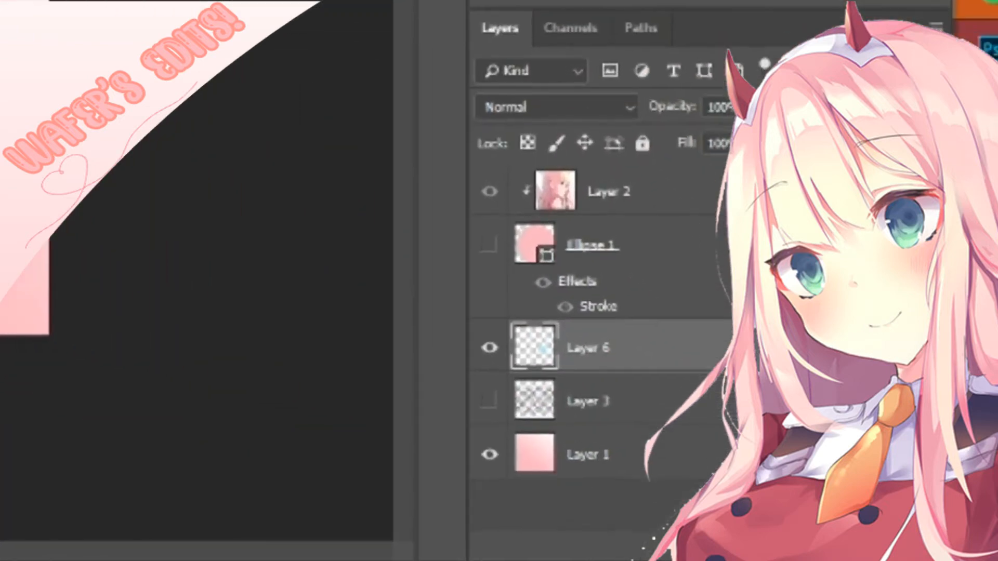
pyautogui.click(733, 547)
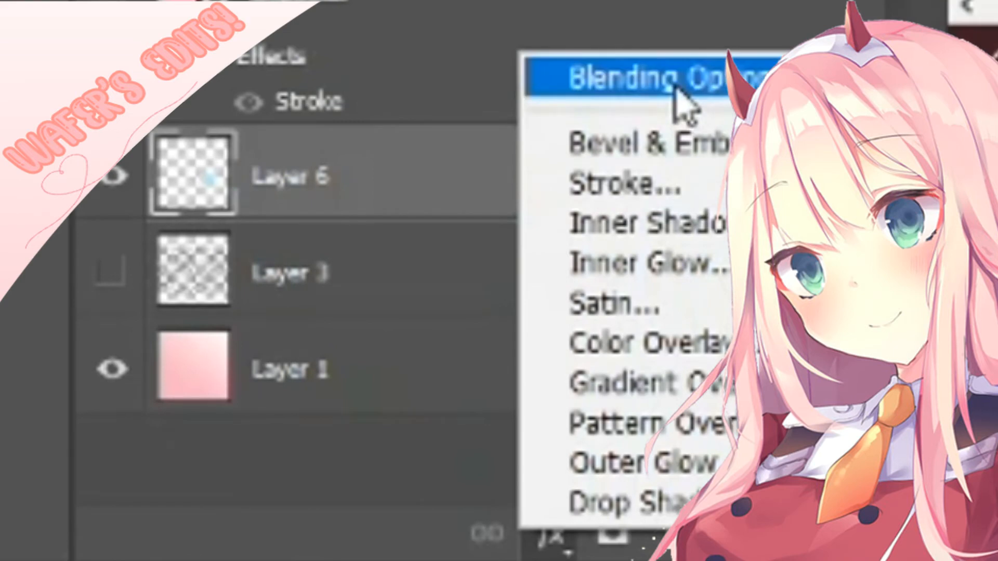
pyautogui.click(681, 104)
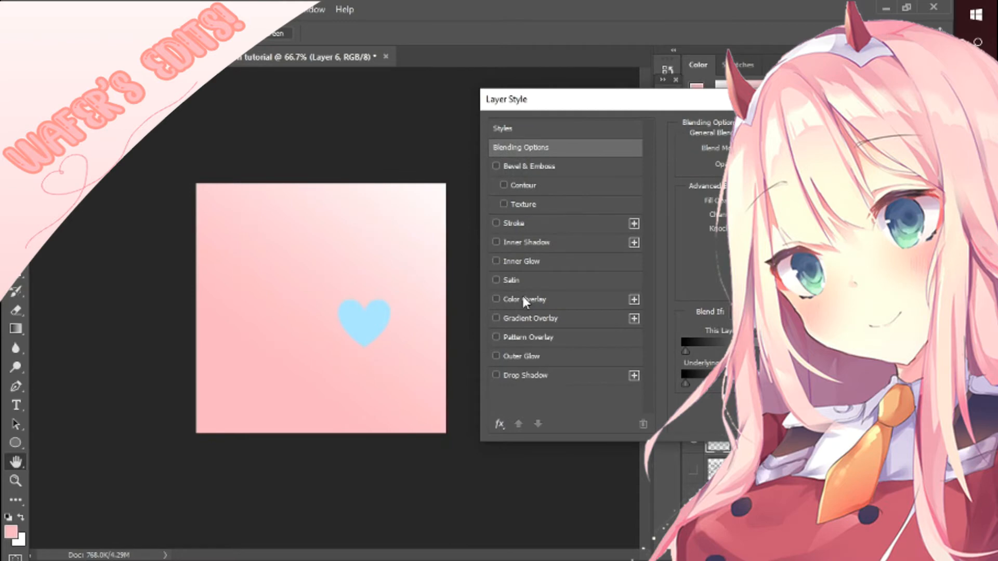
pyautogui.click(523, 297)
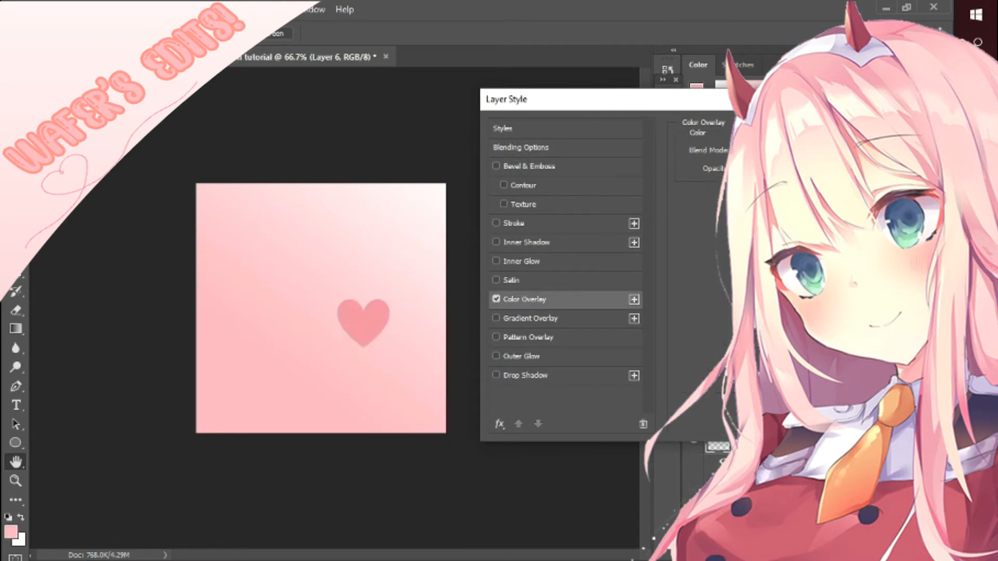
# Set the heart's overlay colour to pink #f8a3b1 with the Normal blend mode and apply the layer style.
pyautogui.click(759, 150)
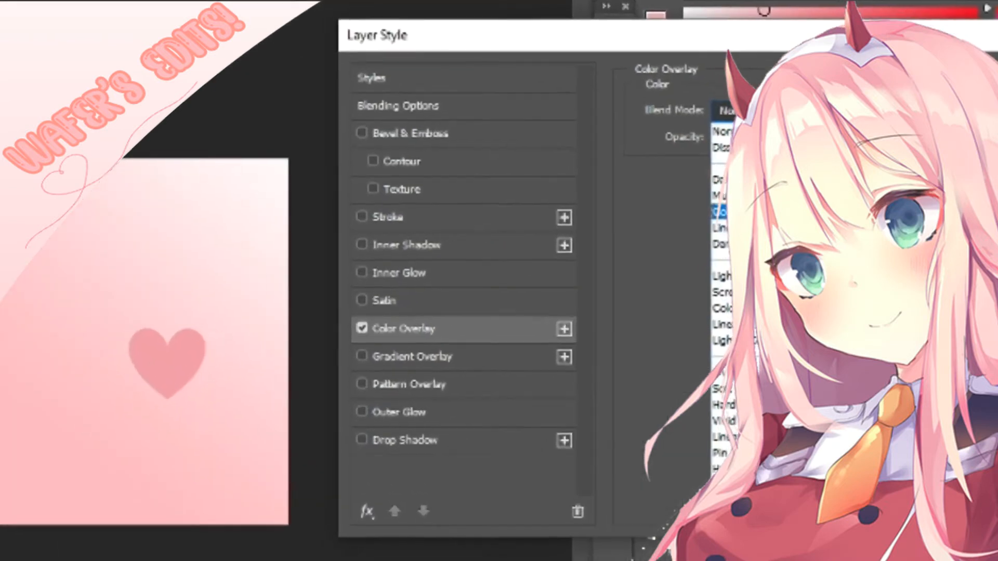
pyautogui.click(741, 132)
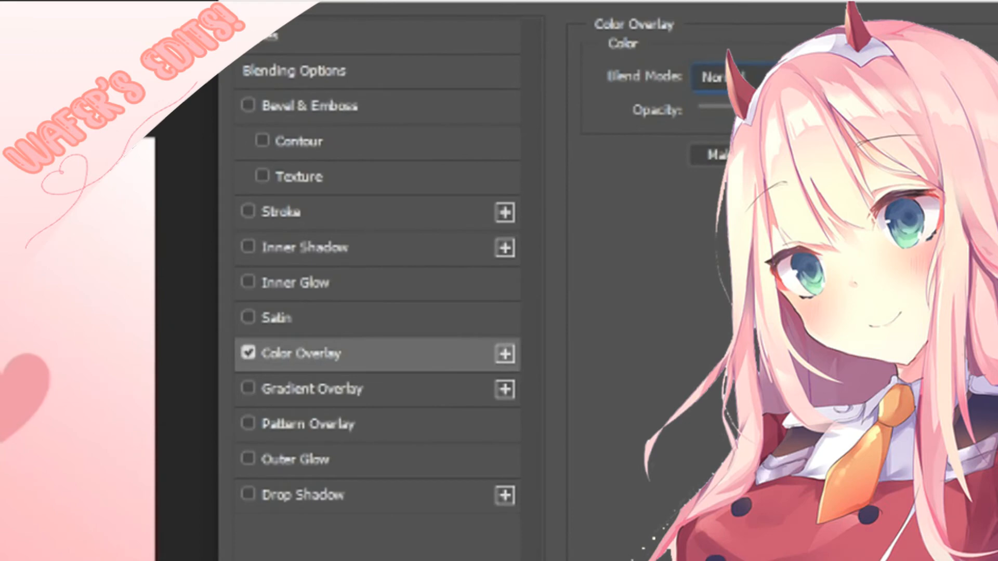
pyautogui.click(902, 77)
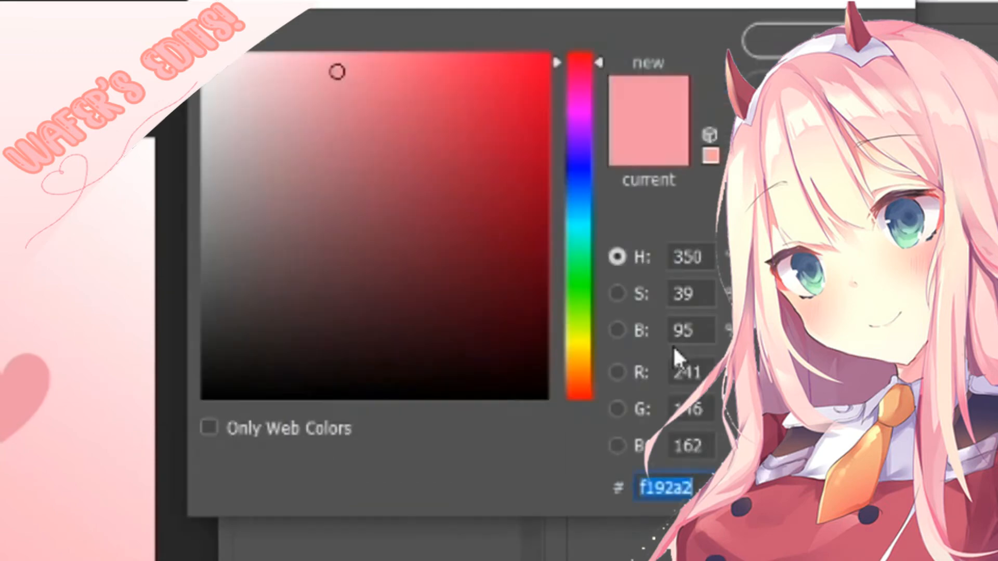
pyautogui.click(320, 62)
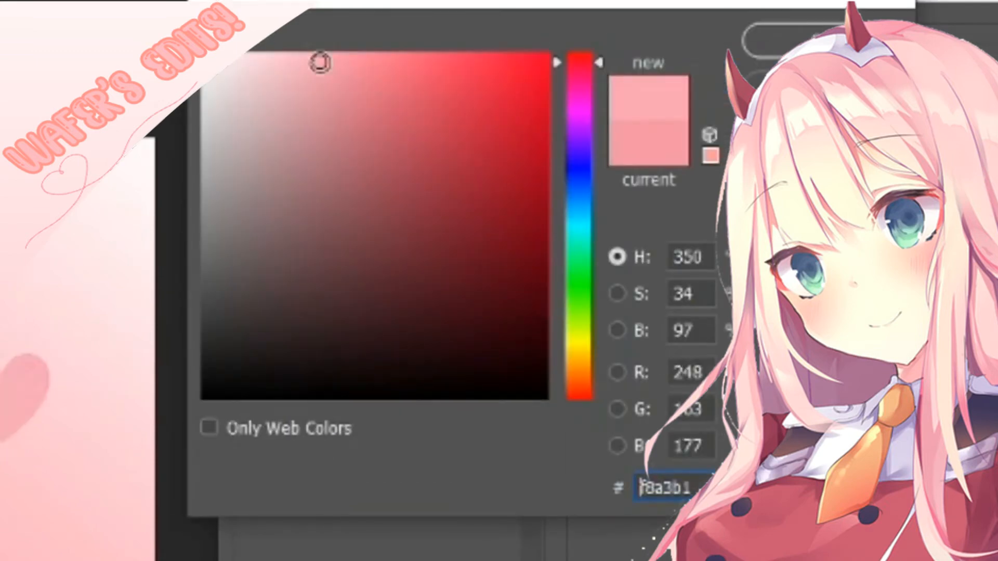
pyautogui.click(778, 35)
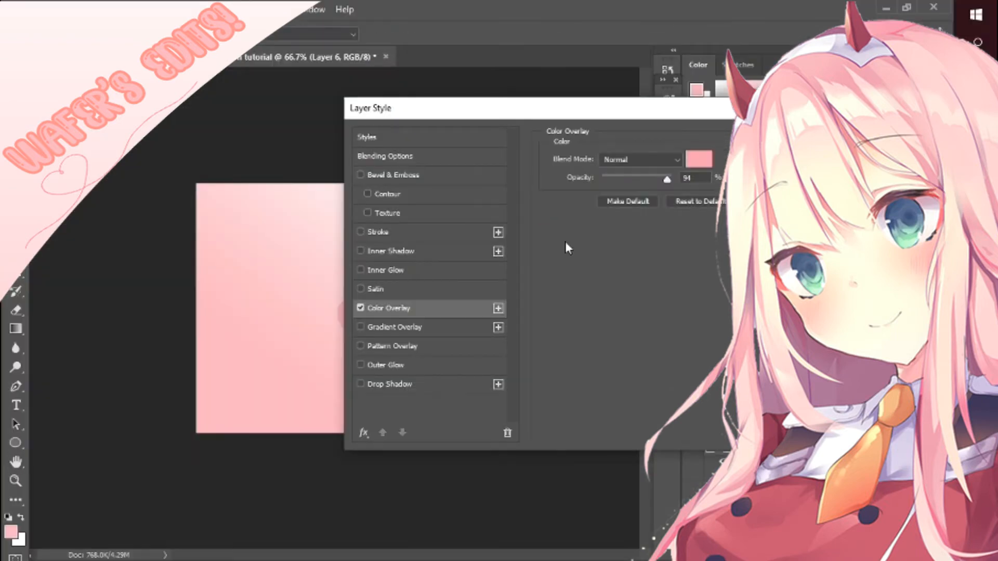
pyautogui.press('Return')
# Scale the pink heart down slightly and move it into the canvas's bottom-right corner.
pyautogui.hotkey('ctrl', 't')
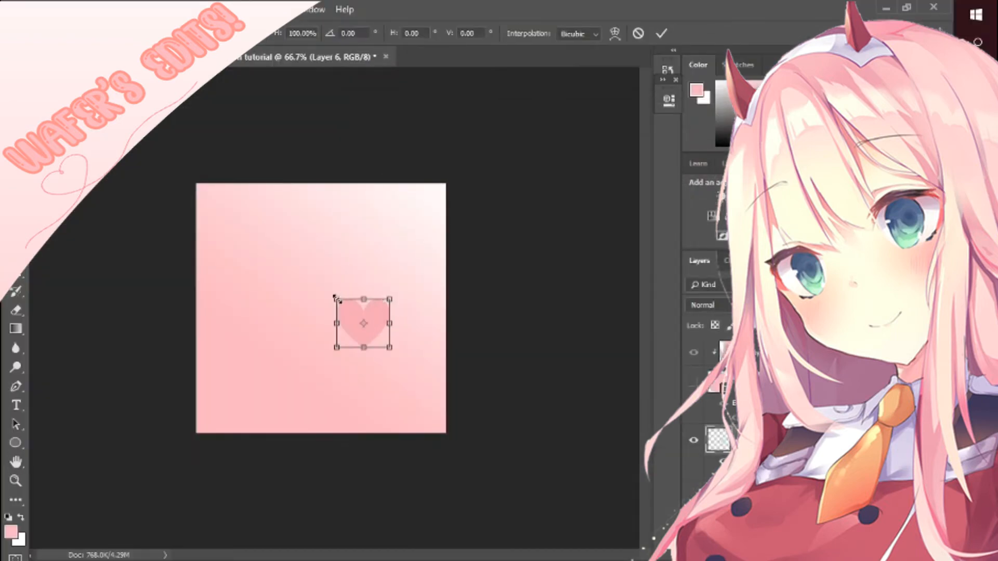
pyautogui.moveTo(339, 301)
pyautogui.mouseDown()
pyautogui.moveTo(351, 305)
pyautogui.moveTo(342, 319)
pyautogui.moveTo(342, 310)
pyautogui.mouseUp()
pyautogui.click(661, 33)
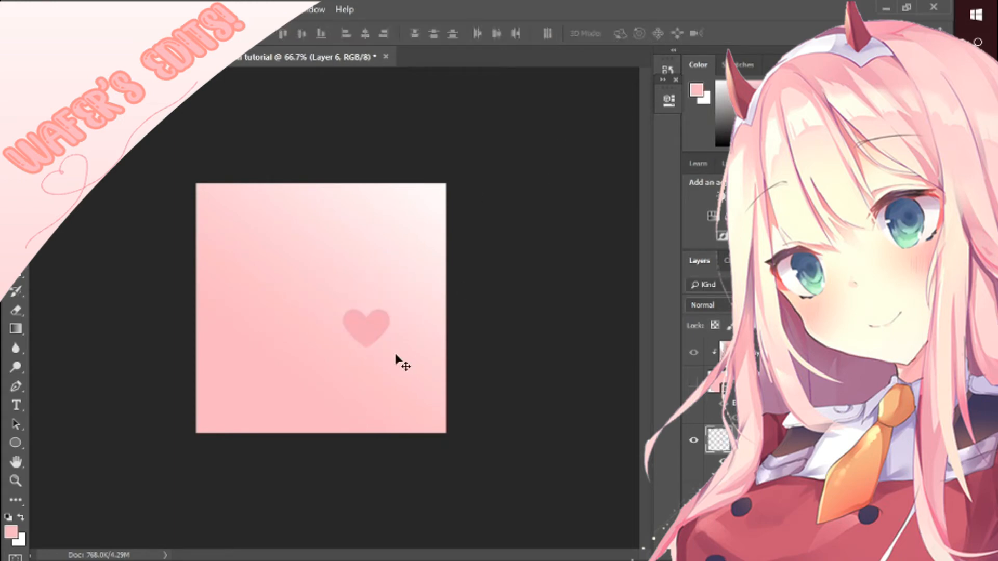
pyautogui.moveTo(382, 338); pyautogui.dragTo(423, 413)
# Duplicate the heart into the other three canvas corners and show the ellipse layer with its clipped image again.
pyautogui.hotkey('ctrl', 'j')
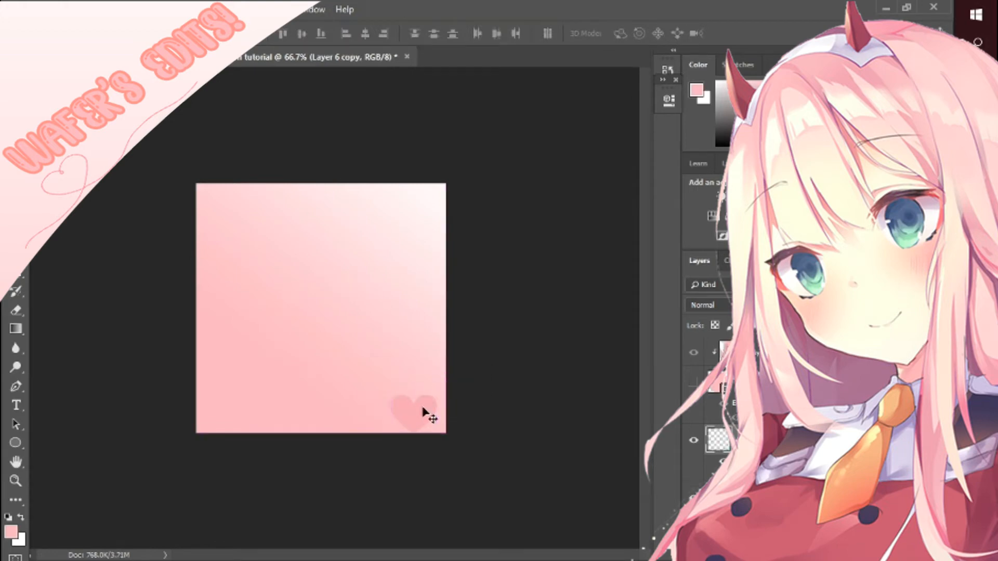
pyautogui.moveTo(423, 411); pyautogui.dragTo(241, 416)
pyautogui.hotkey('ctrl', 'j')
pyautogui.moveTo(233, 418); pyautogui.dragTo(424, 205)
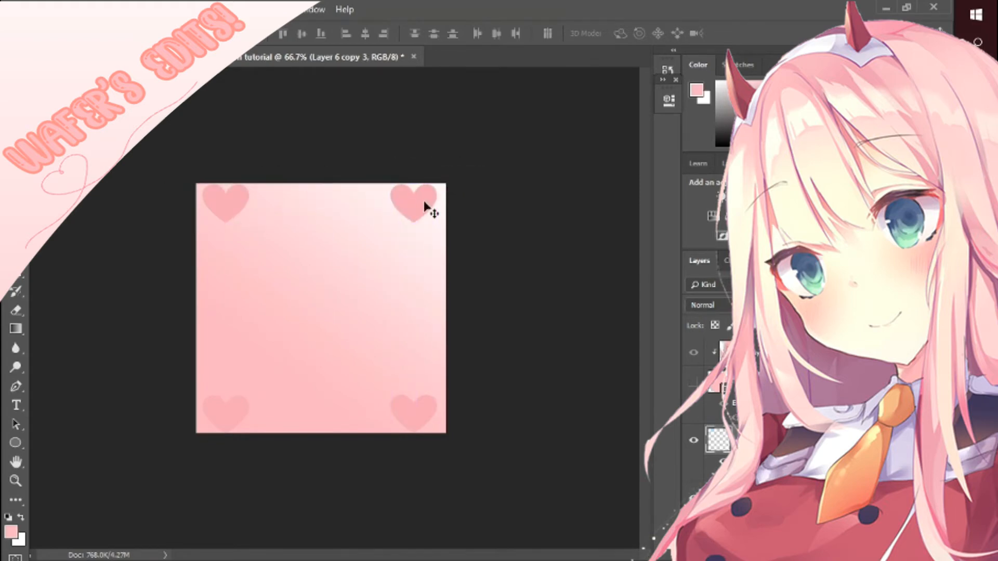
pyautogui.click(693, 384)
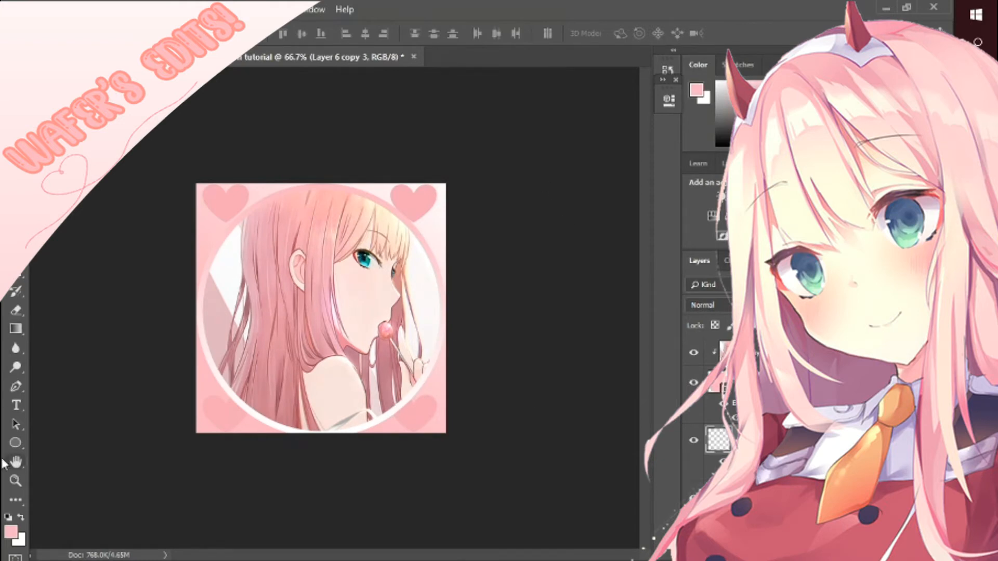
# Add the text "MS!" over the lower part of the image and place its layer above all others.
pyautogui.click(18, 408)
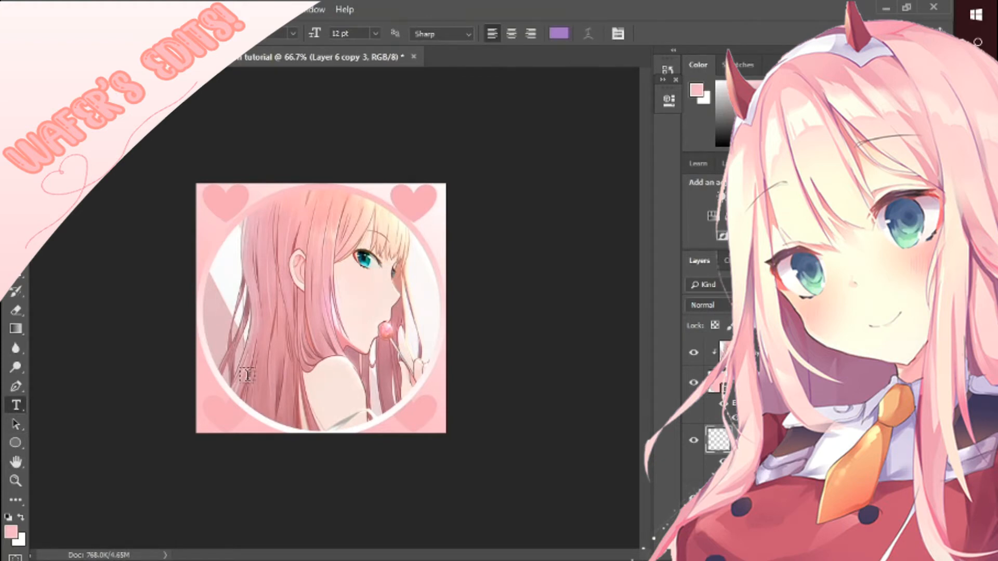
pyautogui.click(247, 376)
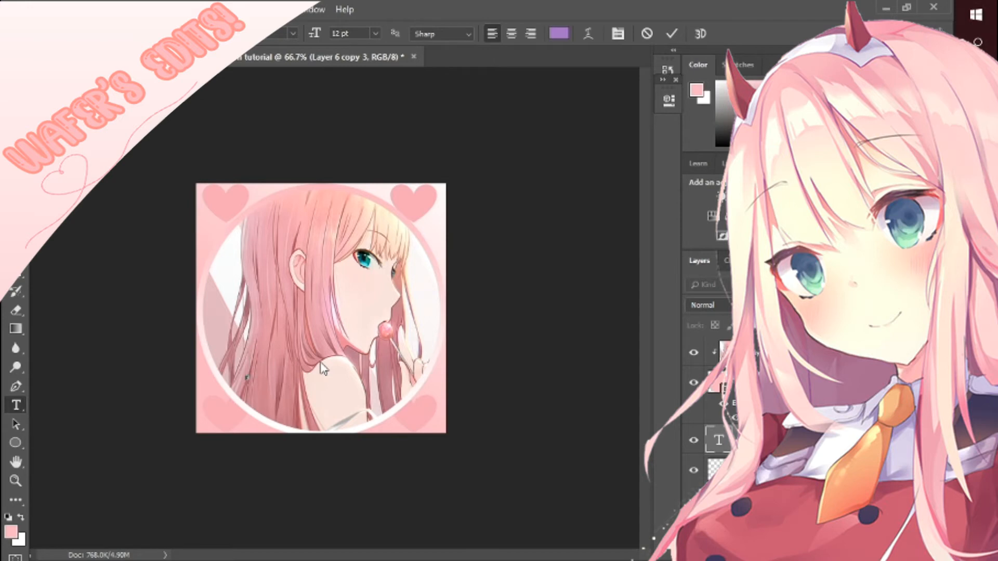
pyautogui.write('Z')
pyautogui.click(558, 34)
pyautogui.click(821, 128)
pyautogui.click(671, 34)
pyautogui.moveTo(749, 440); pyautogui.dragTo(749, 342)
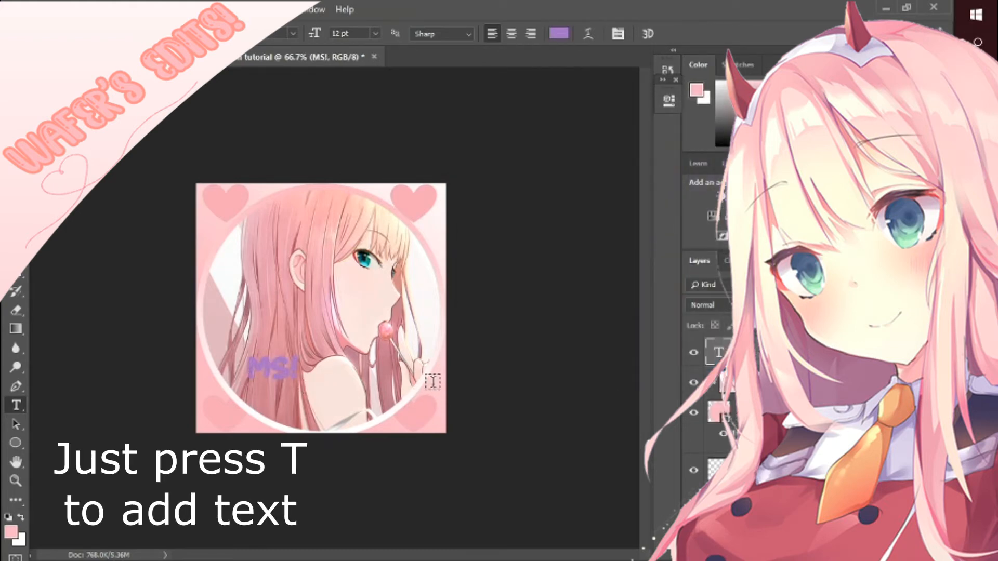
# Enlarge the "MS!" text to about 204% and centre it along the bottom of the circle.
pyautogui.press('v')
pyautogui.hotkey('ctrl', 't')
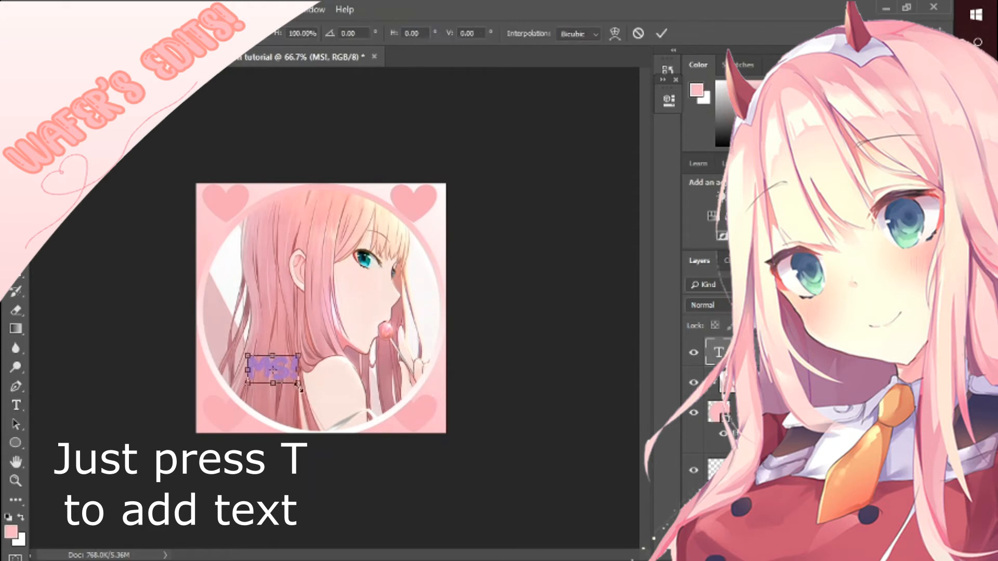
pyautogui.moveTo(298, 371); pyautogui.dragTo(313, 414)
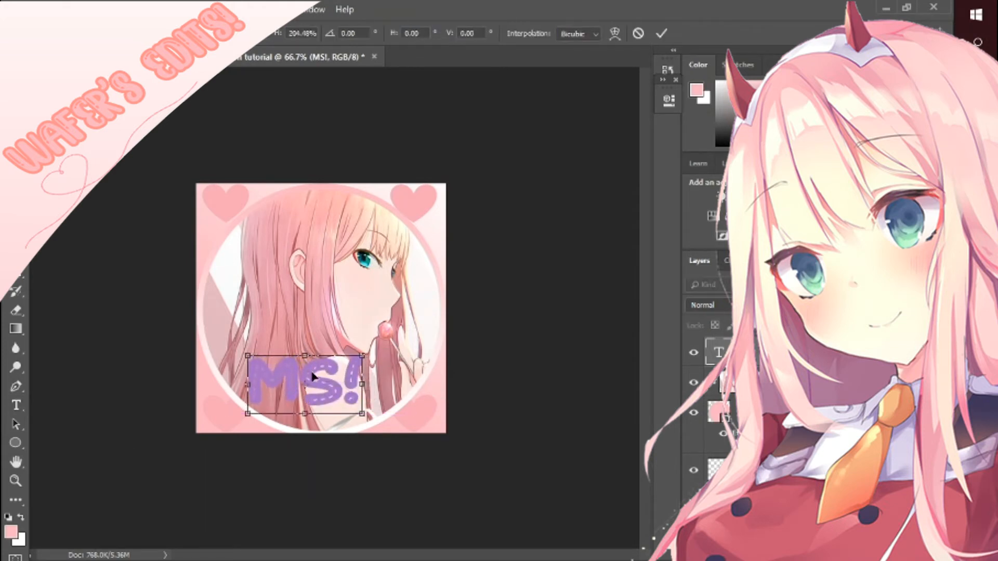
pyautogui.moveTo(310, 377); pyautogui.dragTo(334, 393)
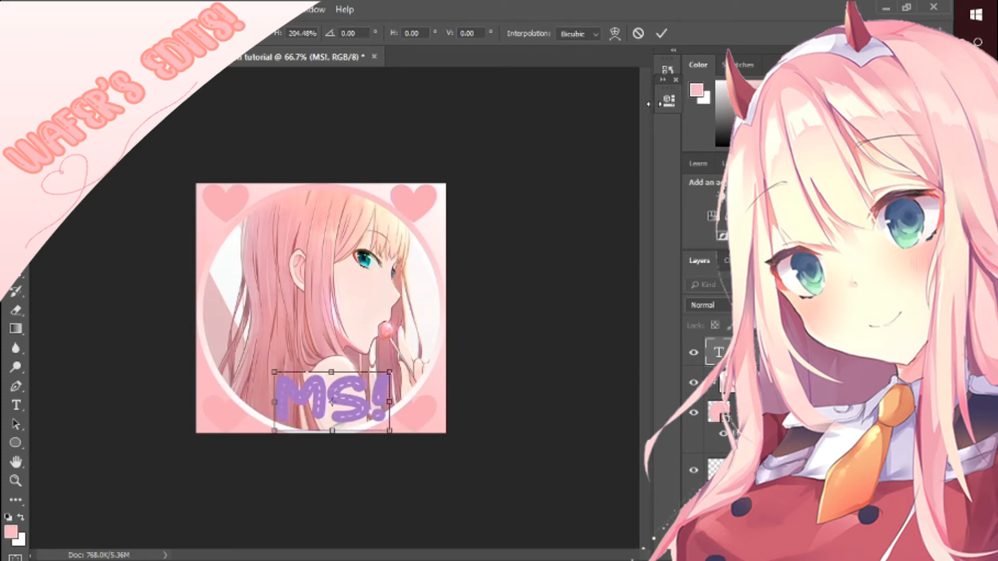
pyautogui.press('Return')
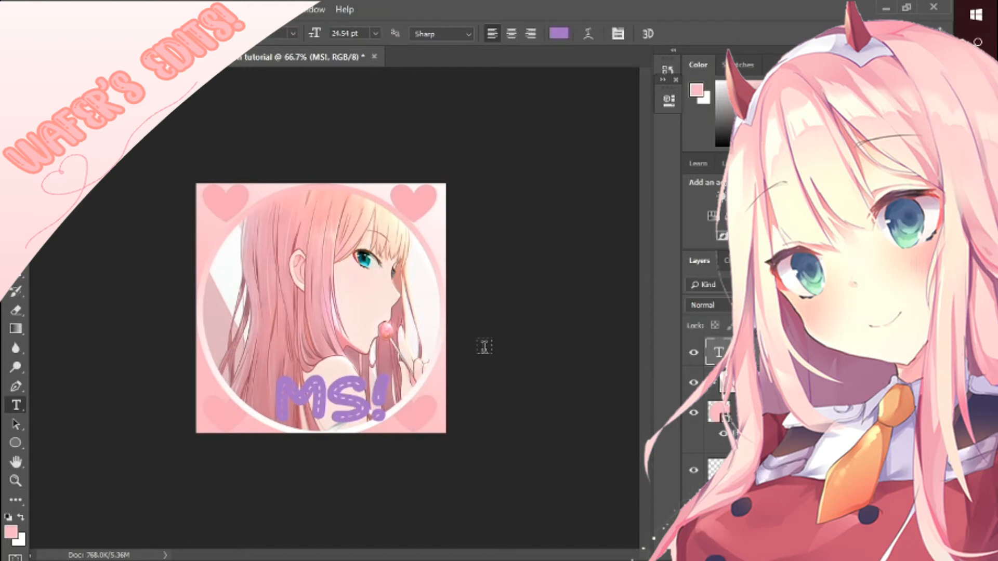
pyautogui.press('v')
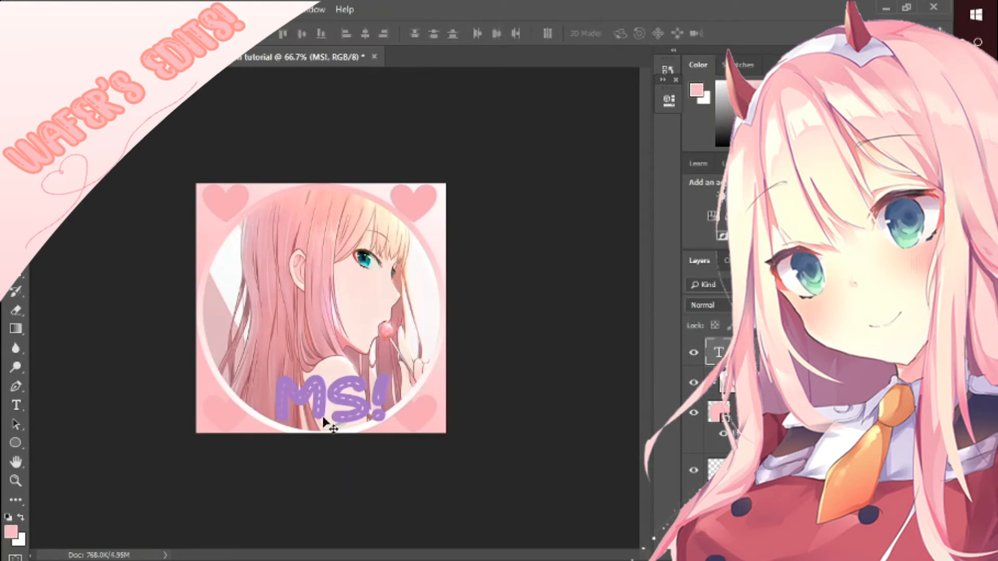
pyautogui.moveTo(324, 414); pyautogui.dragTo(315, 414)
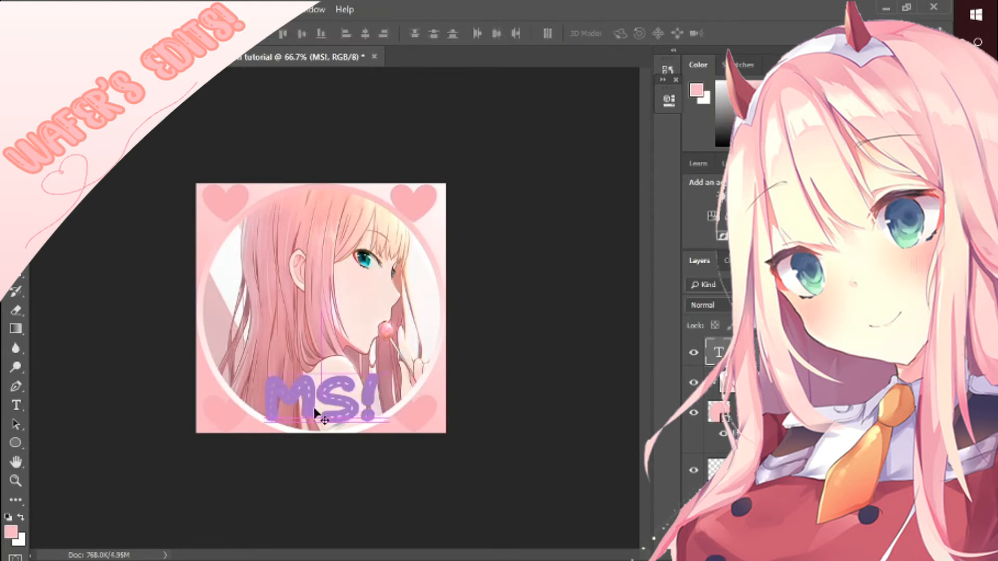
pyautogui.click(669, 100)
pyautogui.click(557, 279)
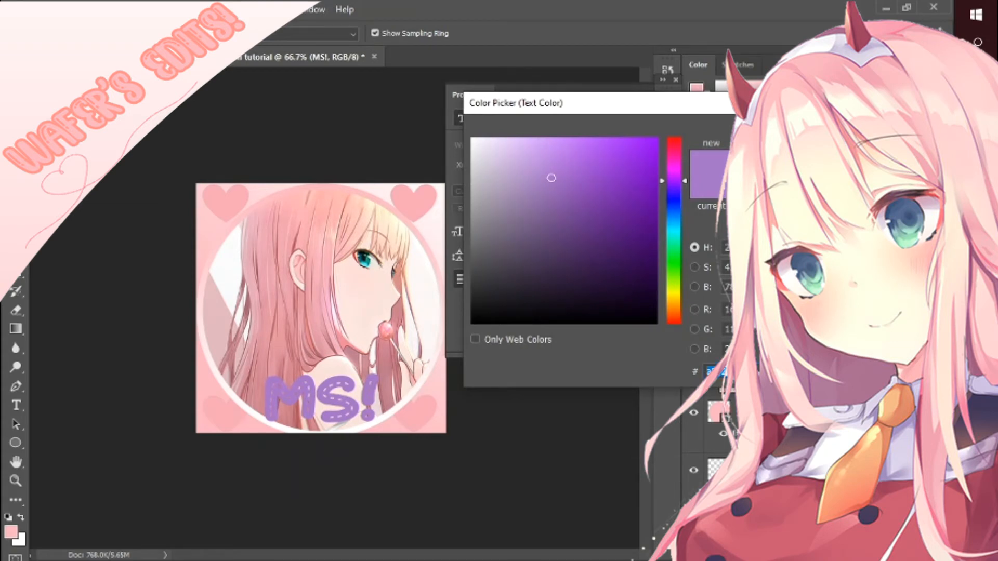
pyautogui.press('Return')
pyautogui.click(669, 100)
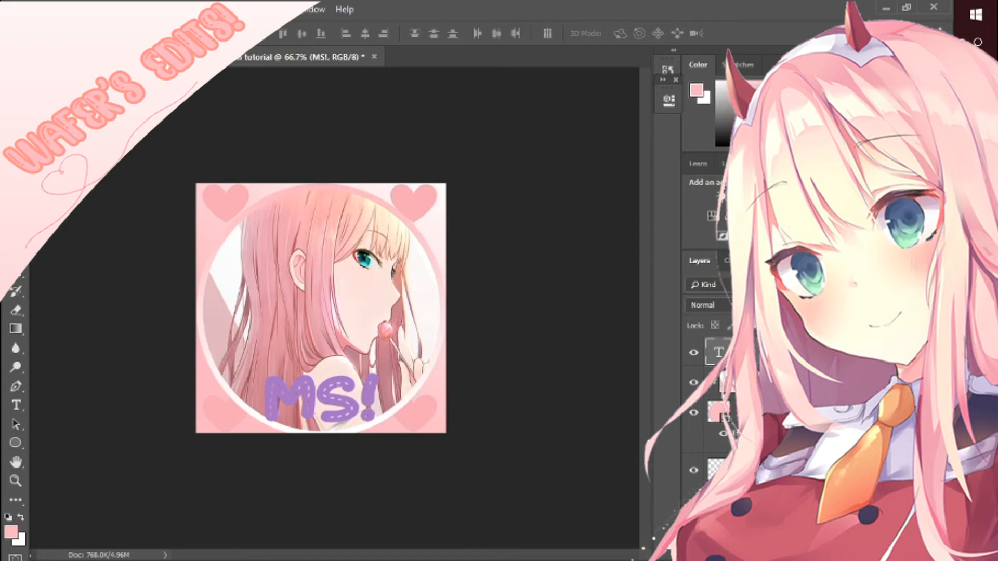
# Add a pink Color Overlay and a Stroke effect to the "MS!" text layer.
pyautogui.click(801, 468)
pyautogui.moveTo(580, 109); pyautogui.dragTo(655, 111)
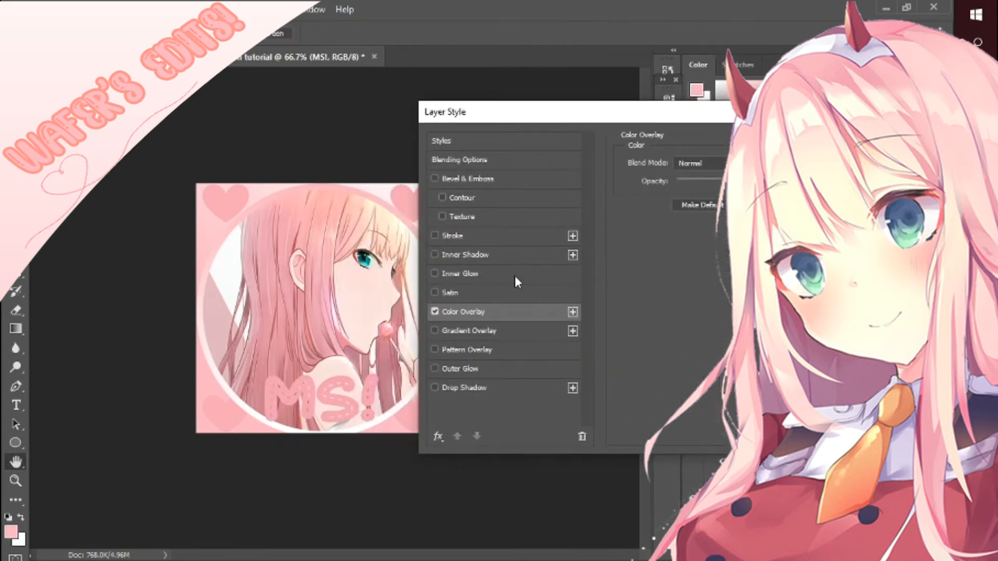
pyautogui.click(434, 236)
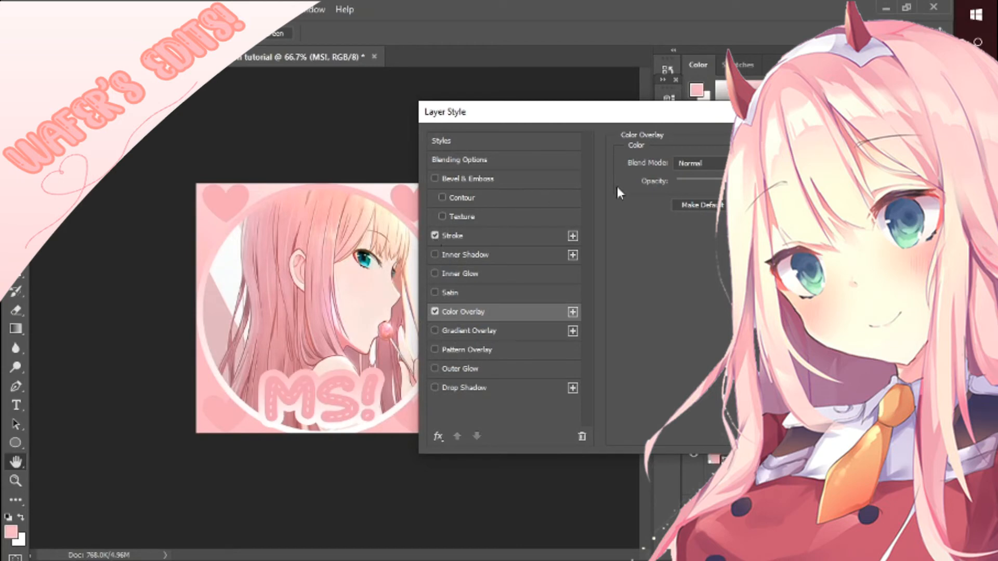
# Give the text's outside stroke a size of 7 and a solid colour fill of #f3f3f3.
pyautogui.click(469, 235)
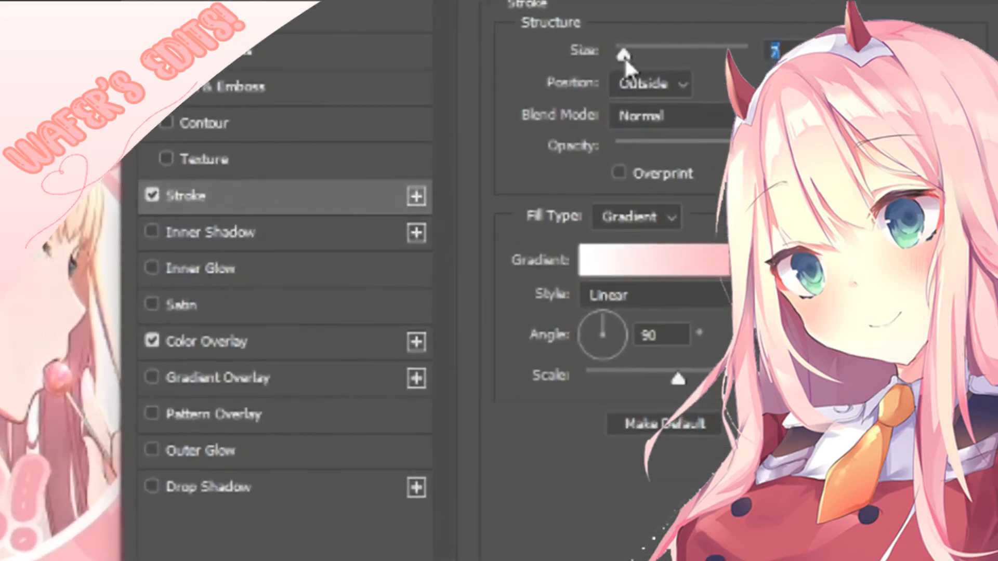
pyautogui.click(652, 208)
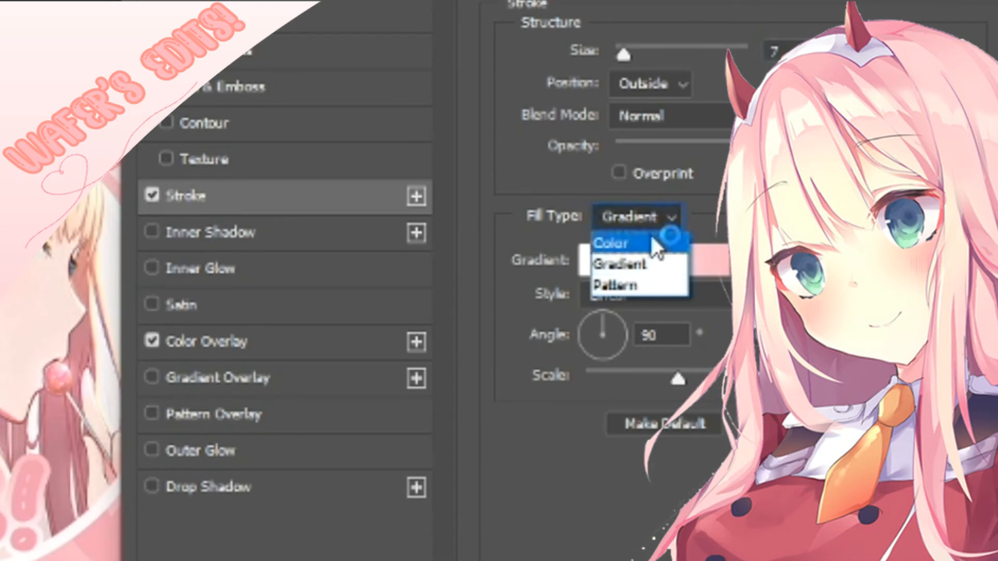
pyautogui.click(649, 238)
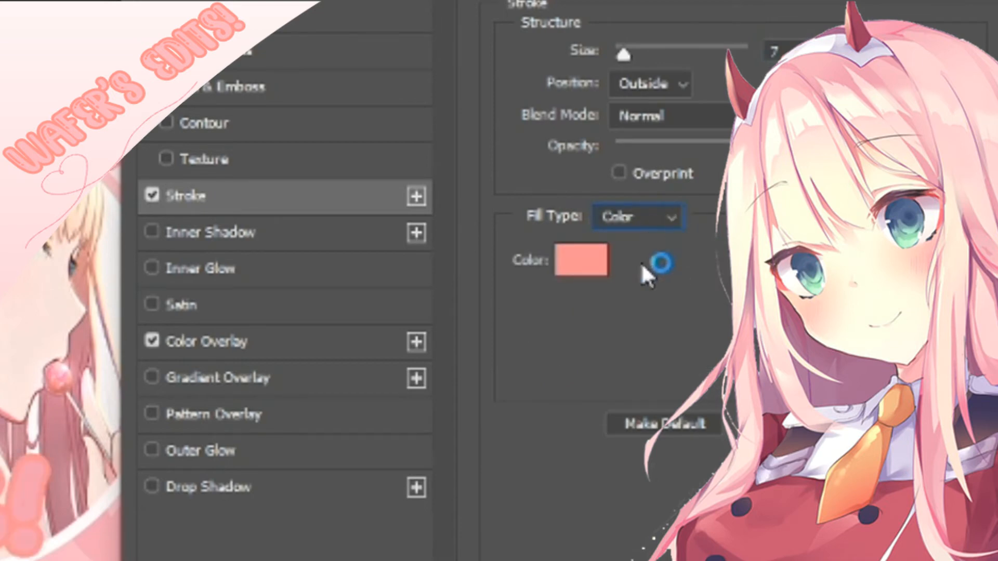
pyautogui.click(577, 274)
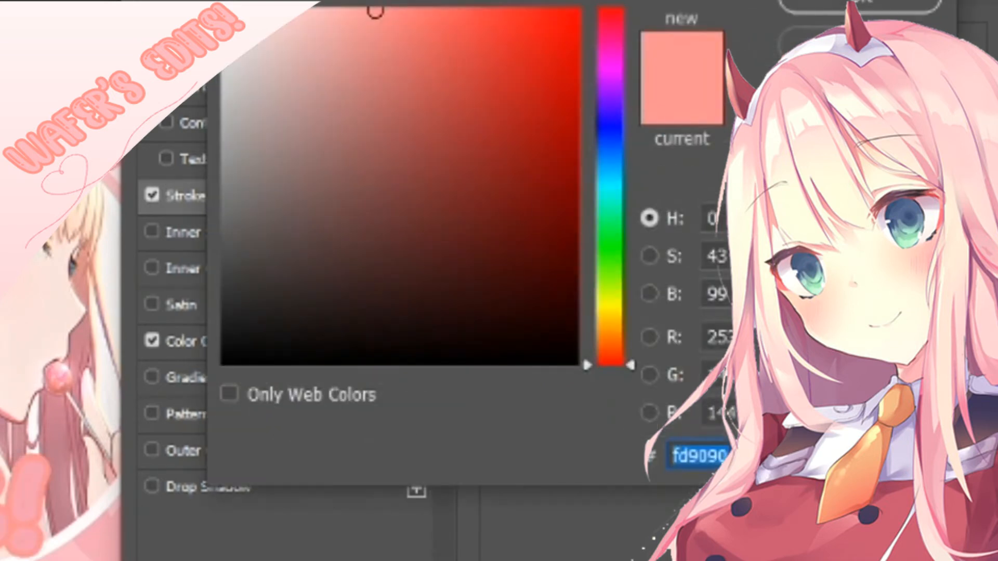
pyautogui.write('f3f3f3')
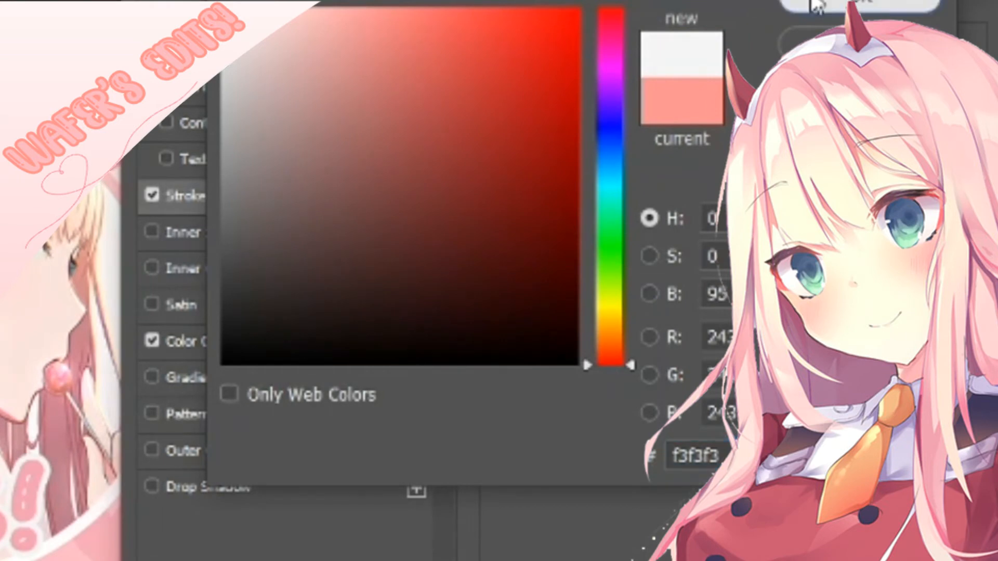
pyautogui.click(861, 5)
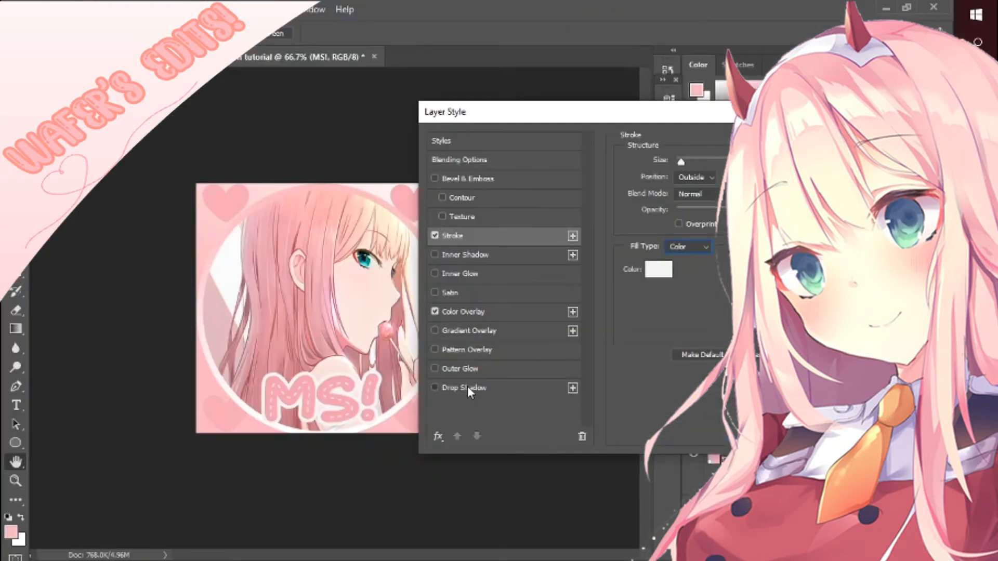
# Add a Drop Shadow effect in a muted rose-pink colour to the "MS!" text and apply the layer style.
pyautogui.click(213, 484)
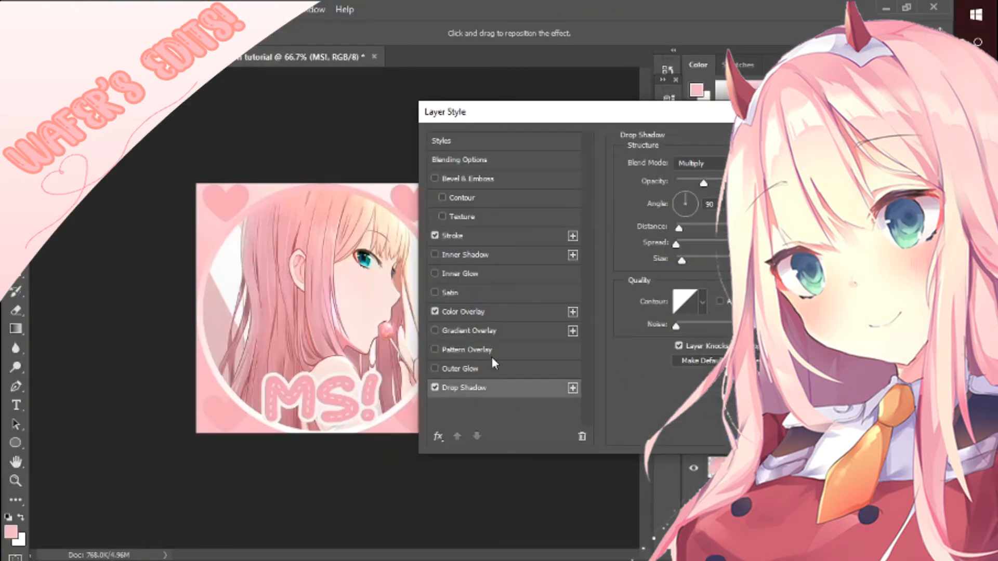
pyautogui.click(776, 163)
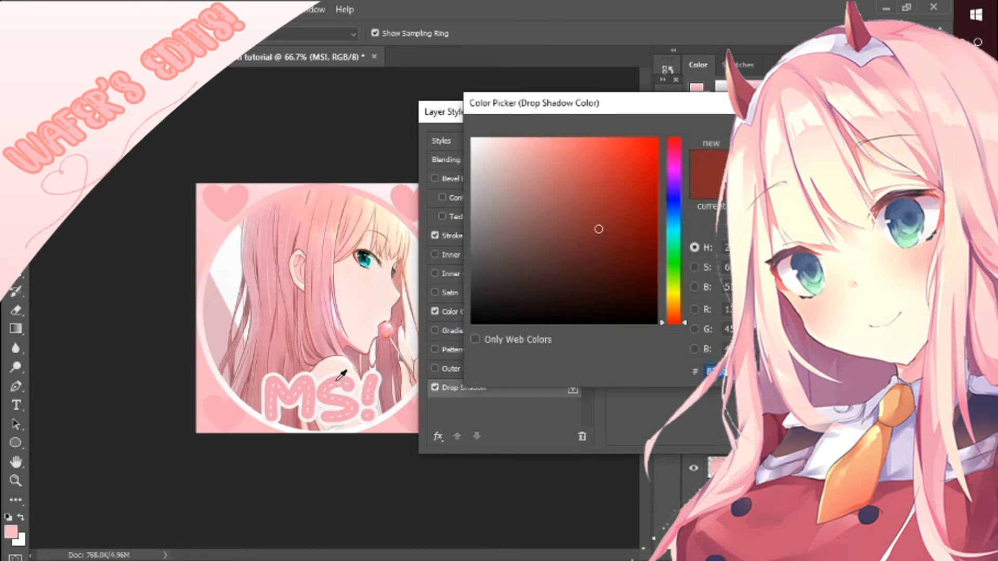
pyautogui.hotkey('ctrl', 'v')
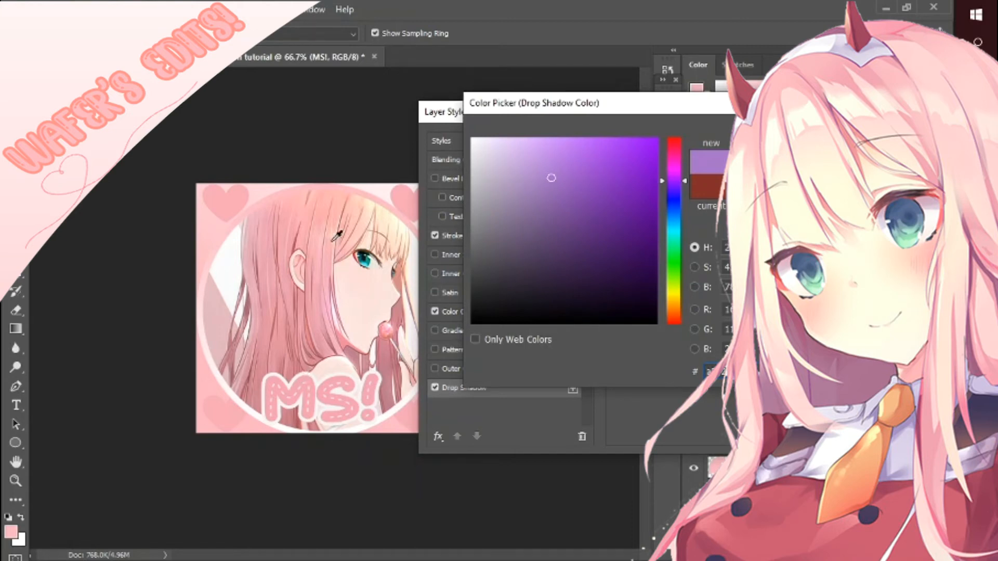
pyautogui.click(334, 231)
pyautogui.click(328, 245)
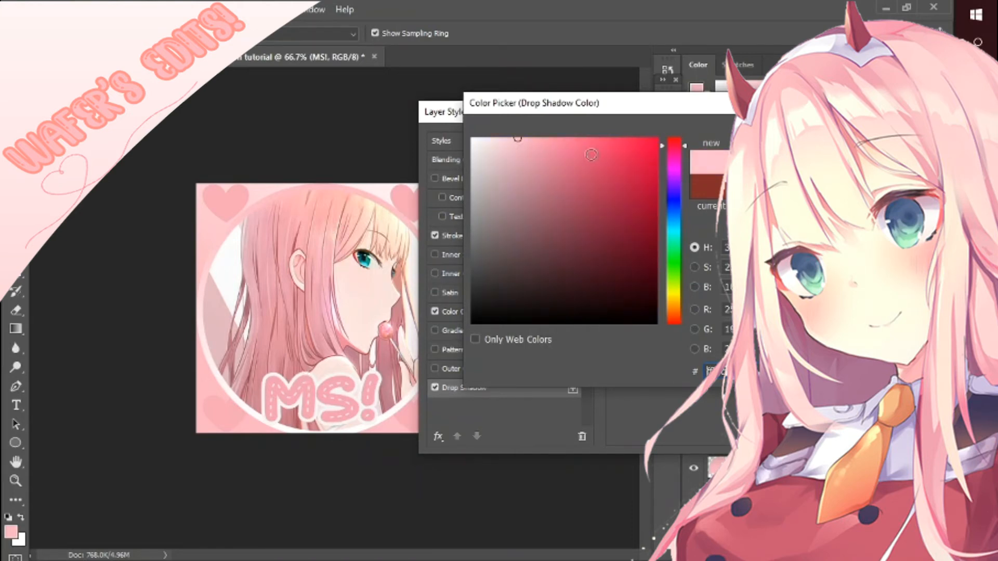
pyautogui.click(581, 203)
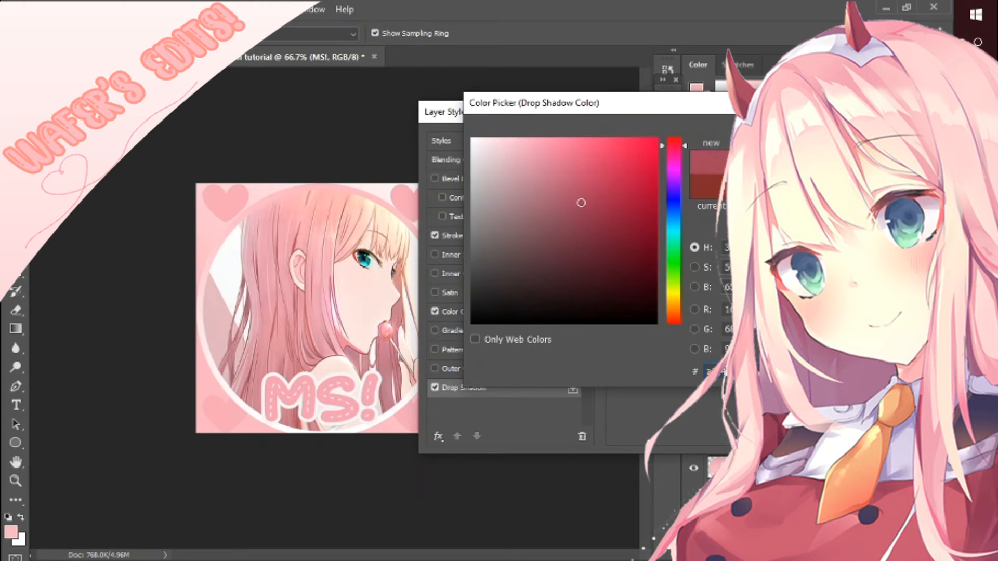
pyautogui.click(580, 176)
pyautogui.click(563, 169)
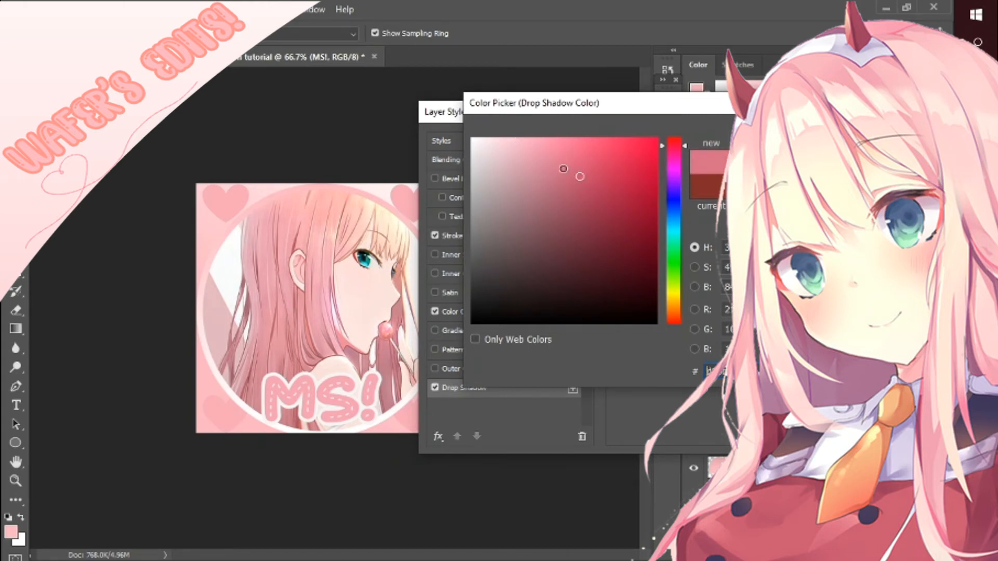
pyautogui.press('Return')
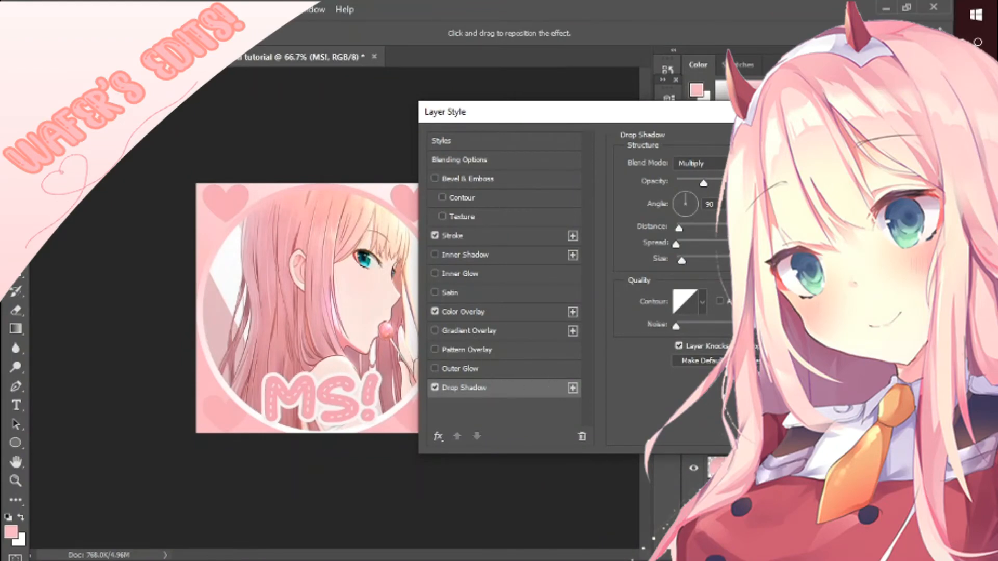
pyautogui.press('Return')
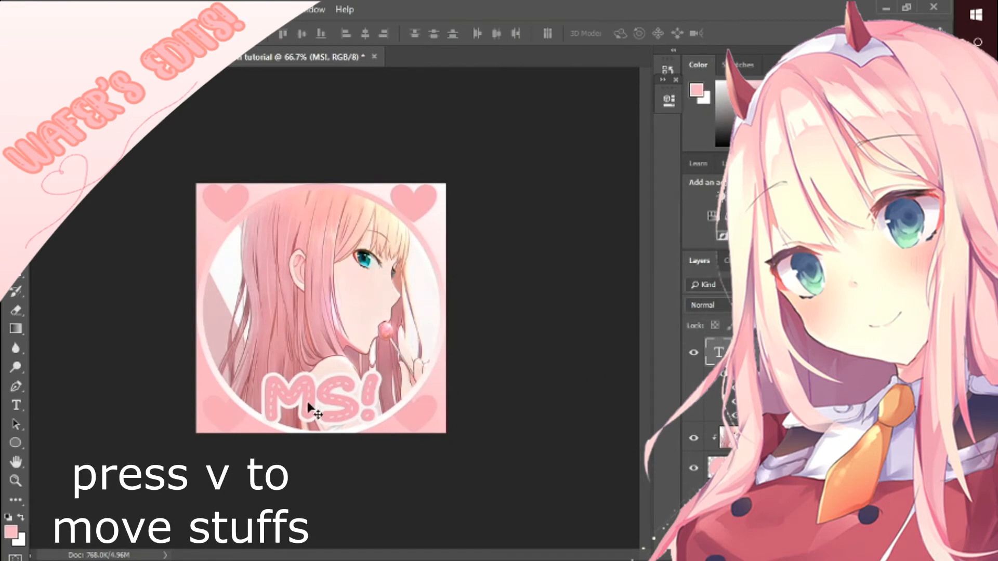
pyautogui.press('t')
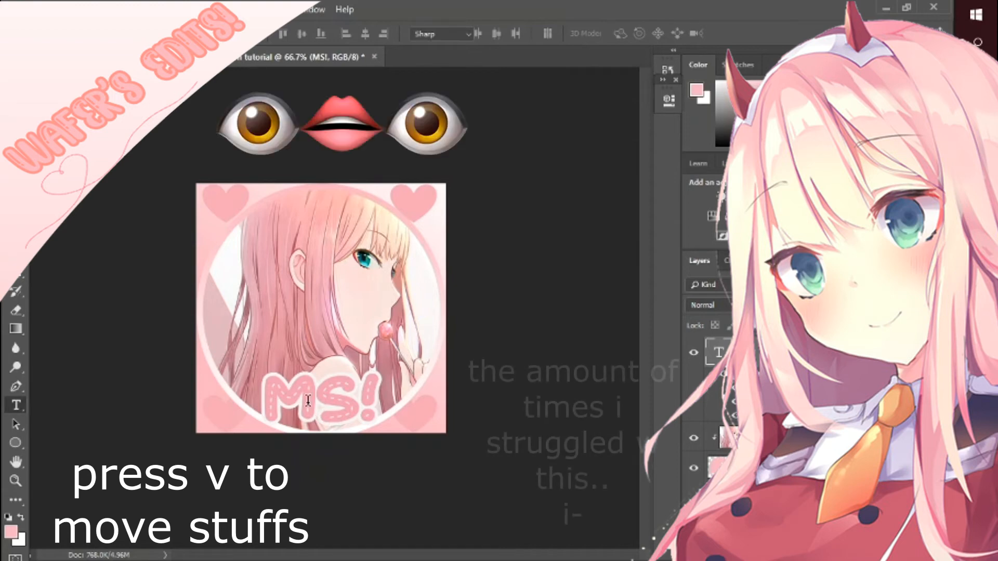
pyautogui.moveTo(264, 398); pyautogui.dragTo(367, 418)
pyautogui.press('Escape')
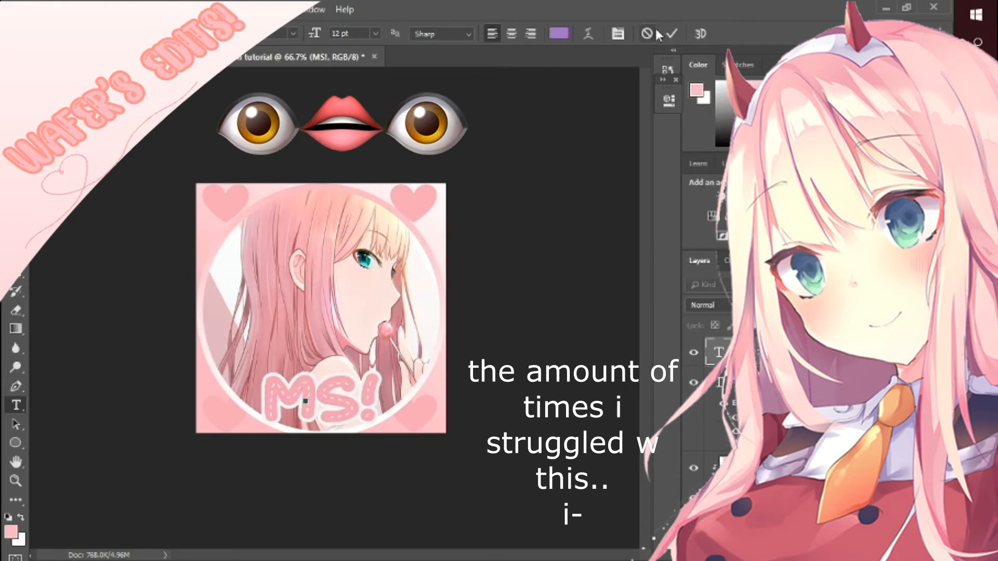
pyautogui.moveTo(264, 393); pyautogui.dragTo(308, 396)
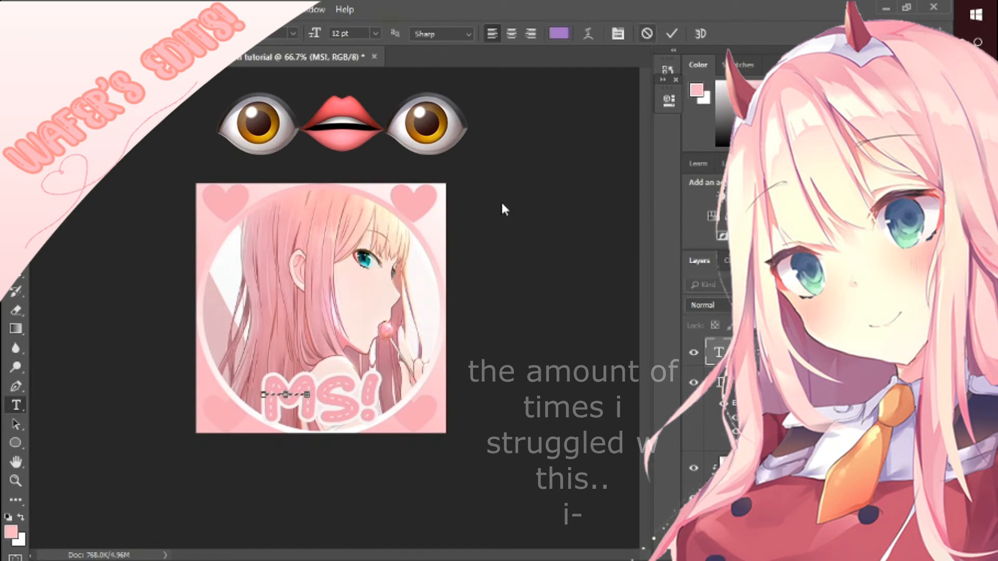
pyautogui.press('Escape')
# Change the font of the whole "MS!" text to BubbleGum and commit the edit.
pyautogui.moveTo(377, 397); pyautogui.dragTo(242, 401)
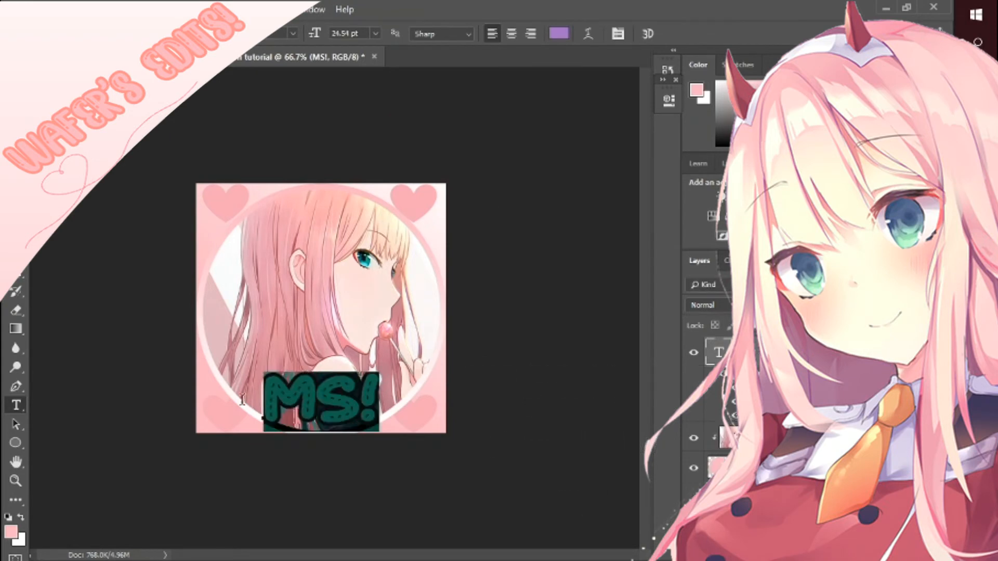
pyautogui.click(196, 33)
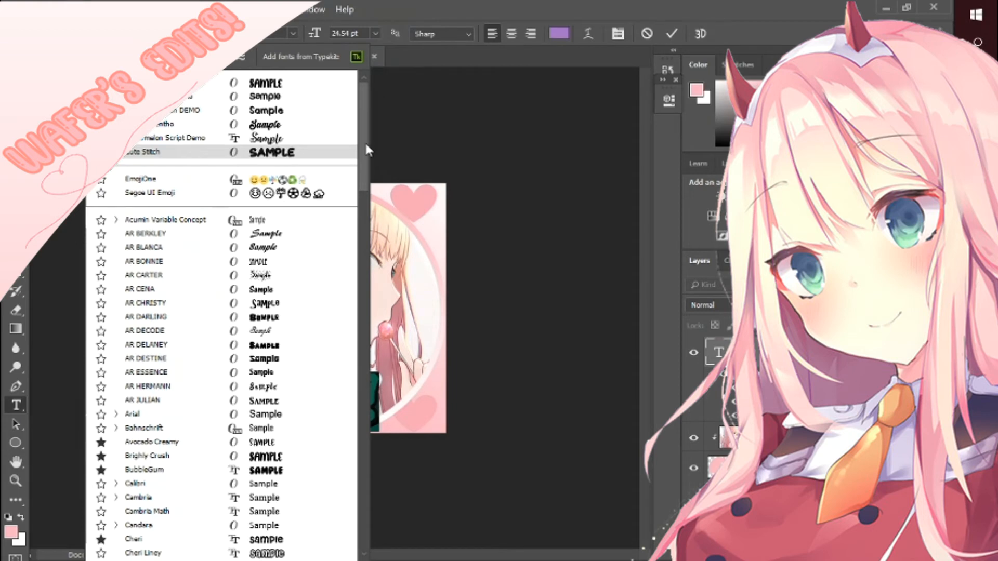
pyautogui.moveTo(366, 147); pyautogui.dragTo(366, 221)
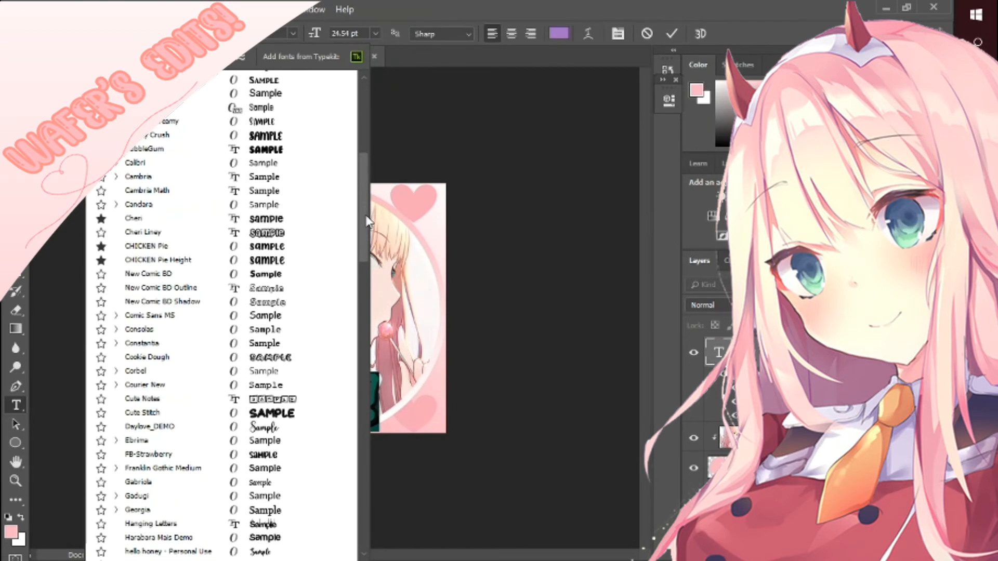
pyautogui.click(271, 150)
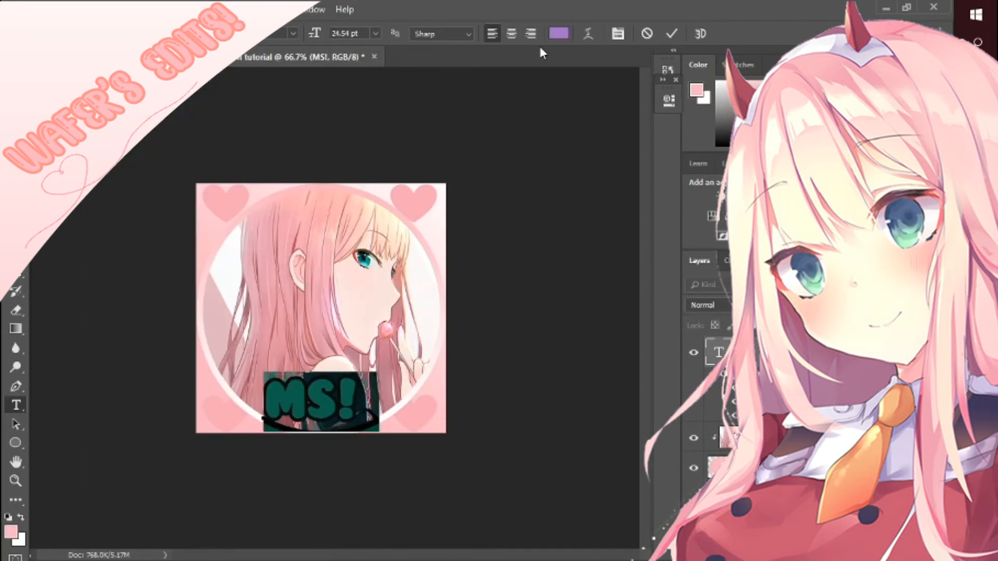
pyautogui.click(674, 34)
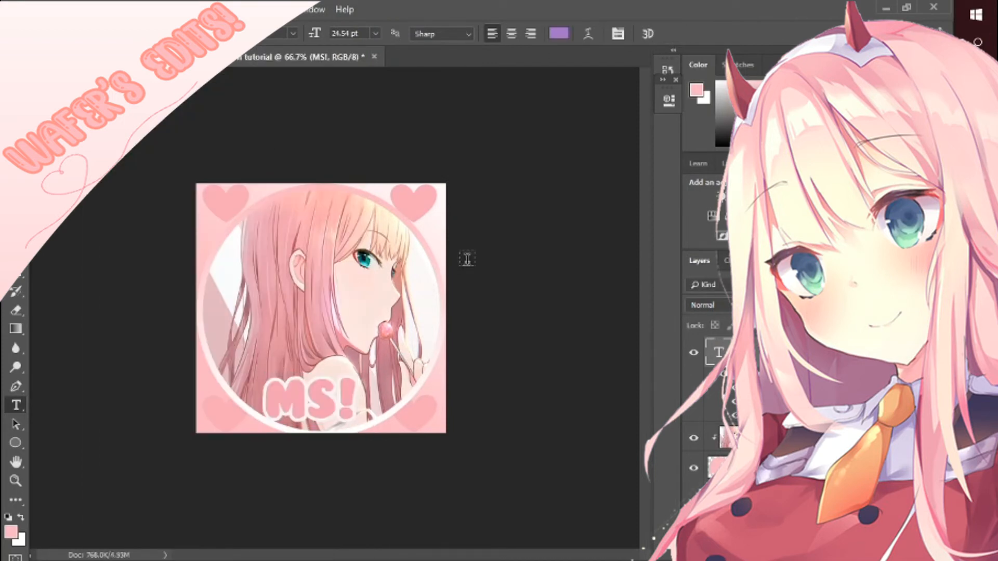
# Move the "MS!" text slightly to the right so it is centred along the bottom of the circle.
pyautogui.press('b')
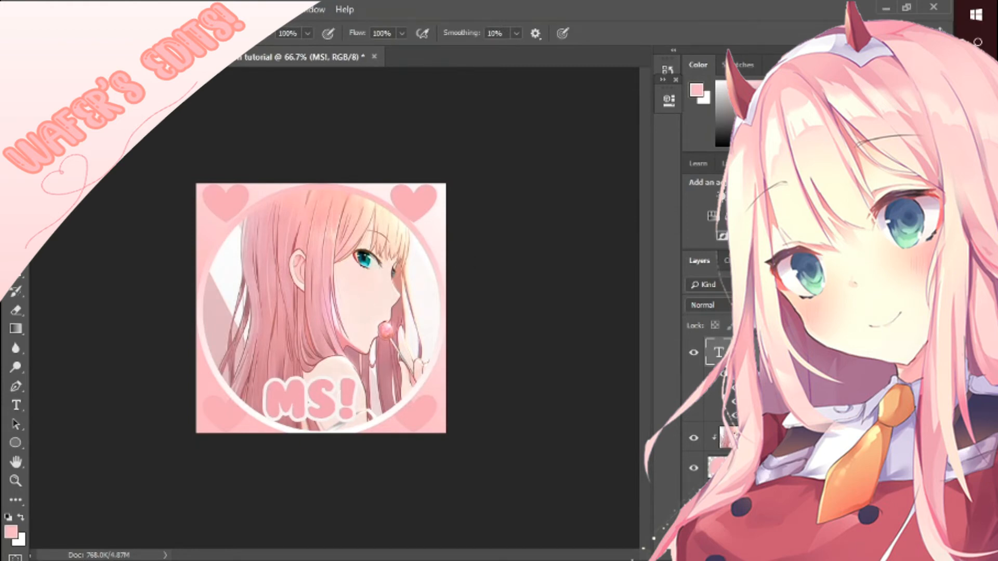
pyautogui.press('v')
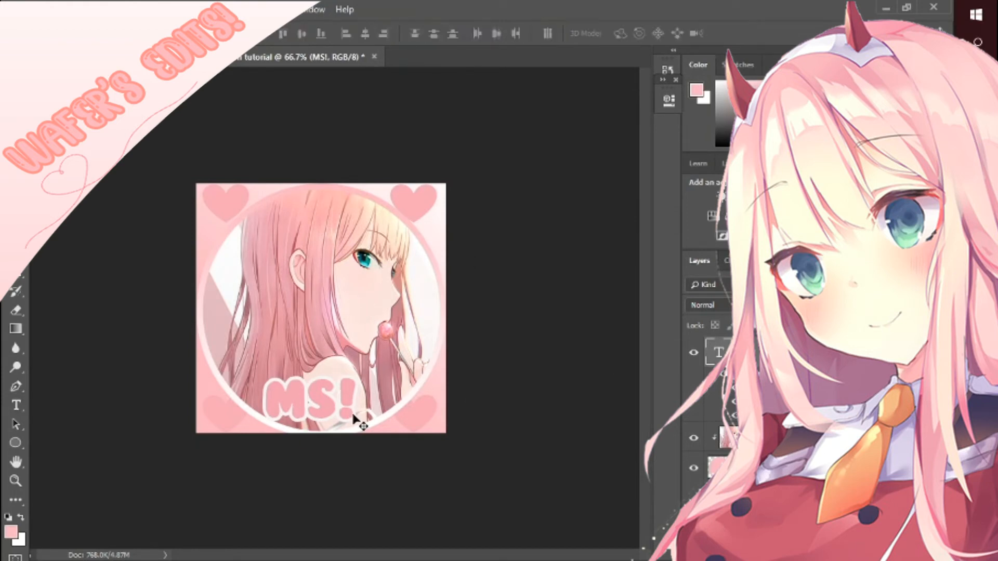
pyautogui.moveTo(299, 408)
pyautogui.mouseDown()
pyautogui.moveTo(318, 409)
pyautogui.moveTo(307, 410)
pyautogui.mouseUp()
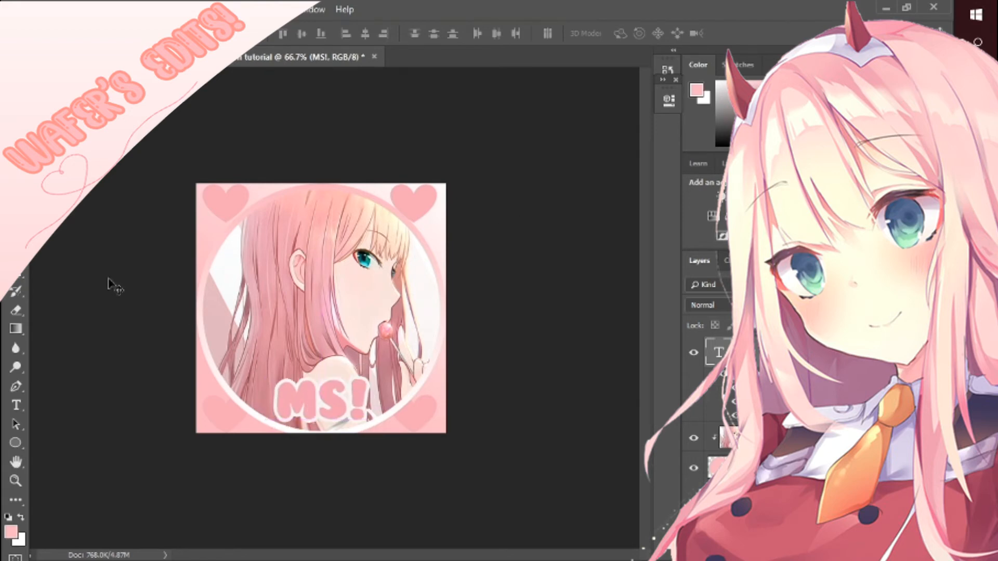
pyautogui.hotkey('ctrl', 'shift', 's')
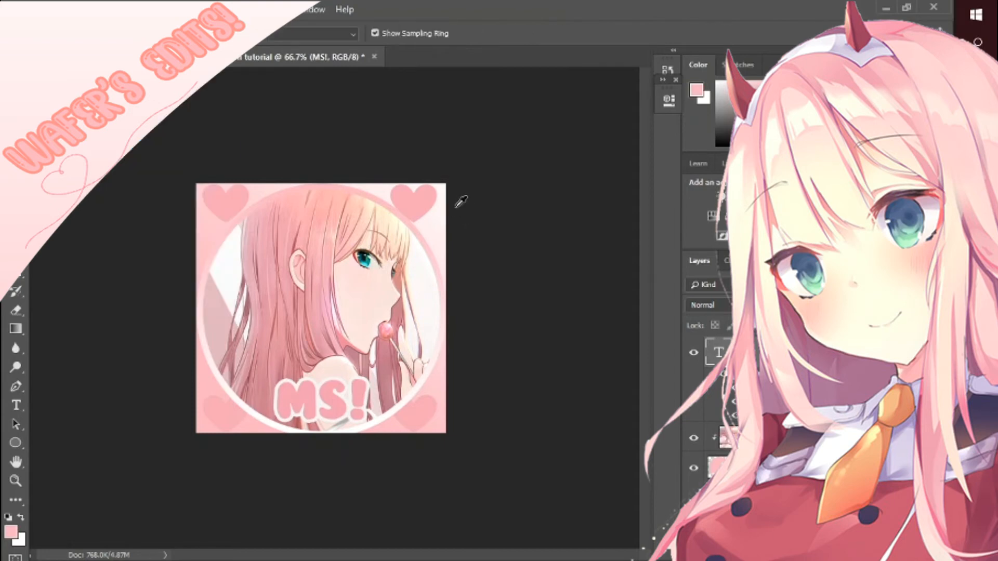
pyautogui.hotkey('alt', 'i')
pyautogui.press('g')
pyautogui.press('9')
pyautogui.hotkey('ctrl', '-')
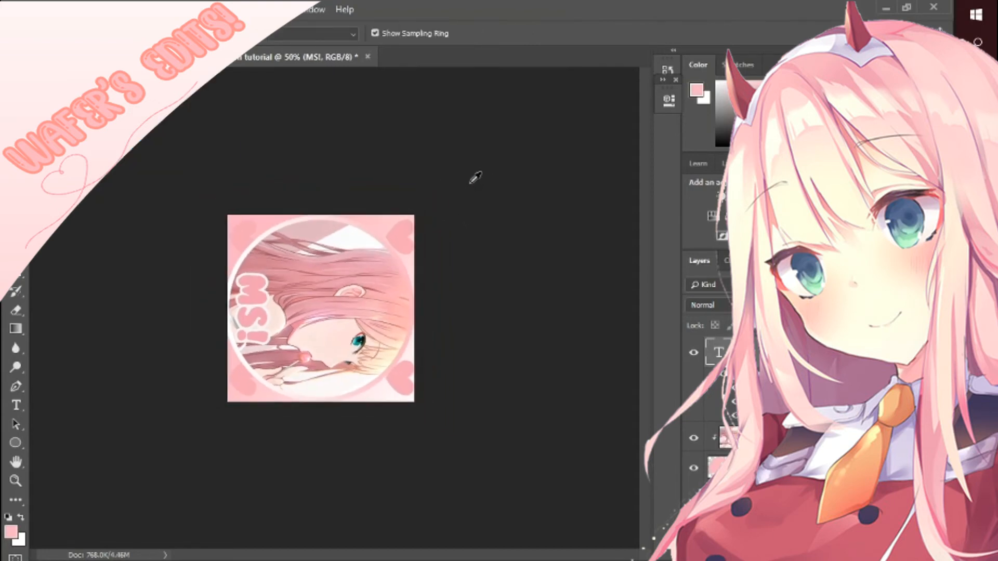
pyautogui.hotkey('ctrl', '-')
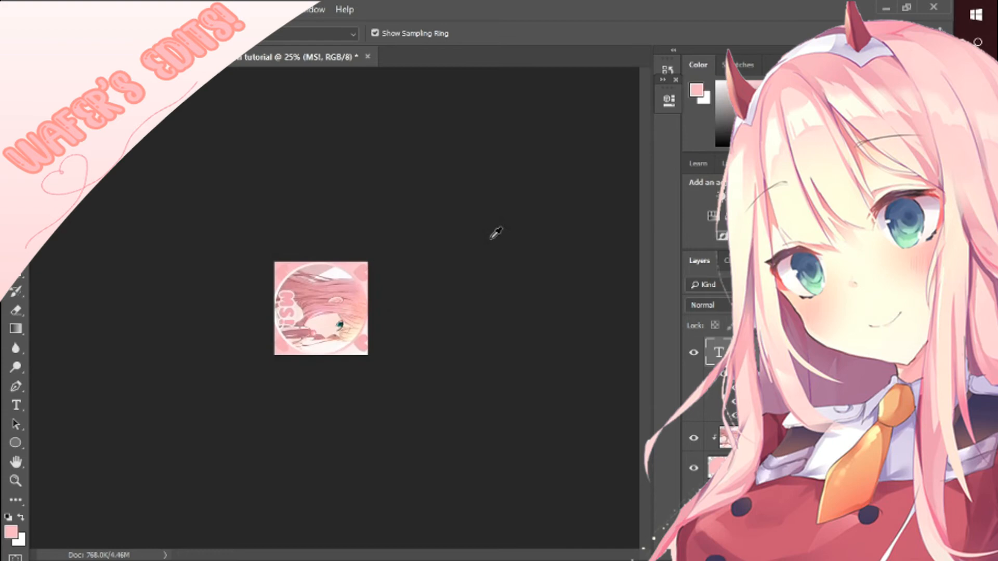
pyautogui.hotkey('ctrl', 'z')
pyautogui.hotkey('ctrl', 'z')
pyautogui.hotkey('ctrl', 'z')
pyautogui.hotkey('ctrl', '+')
pyautogui.hotkey('ctrl', '+')
pyautogui.hotkey('ctrl', '+')
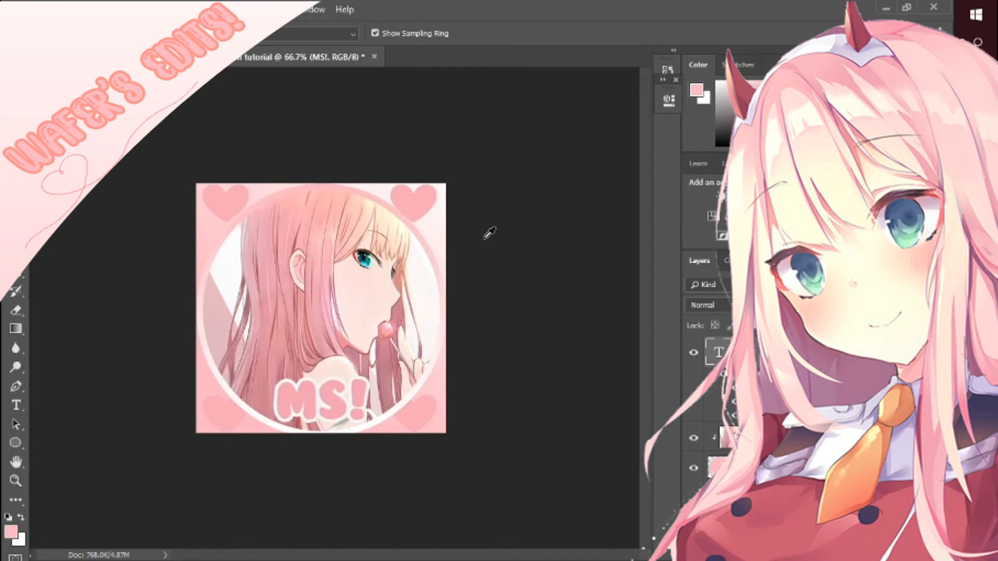
# Switch to the Motion workspace and create a video timeline for the icon.
pyautogui.hotkey('ctrl', '+')
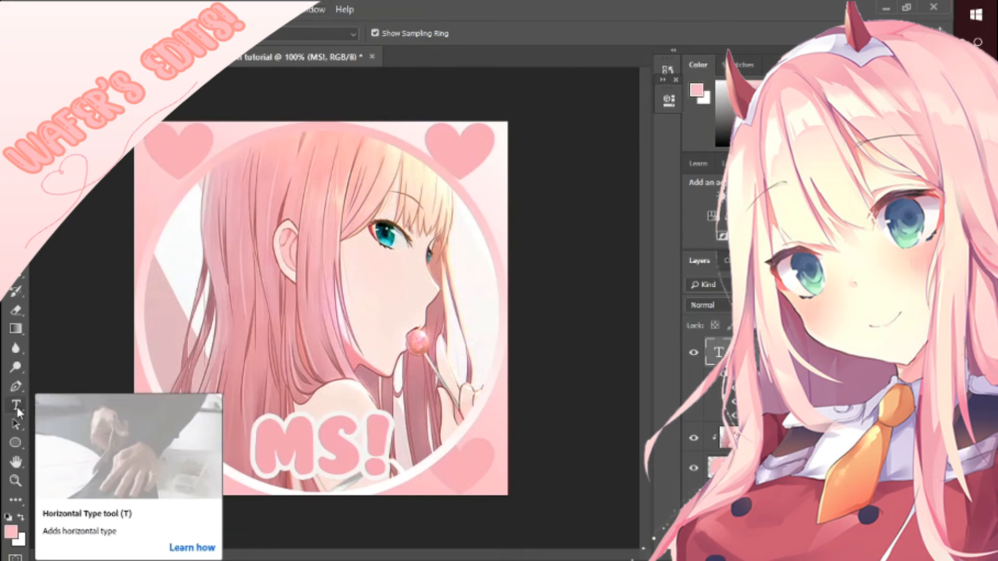
pyautogui.click(309, 10)
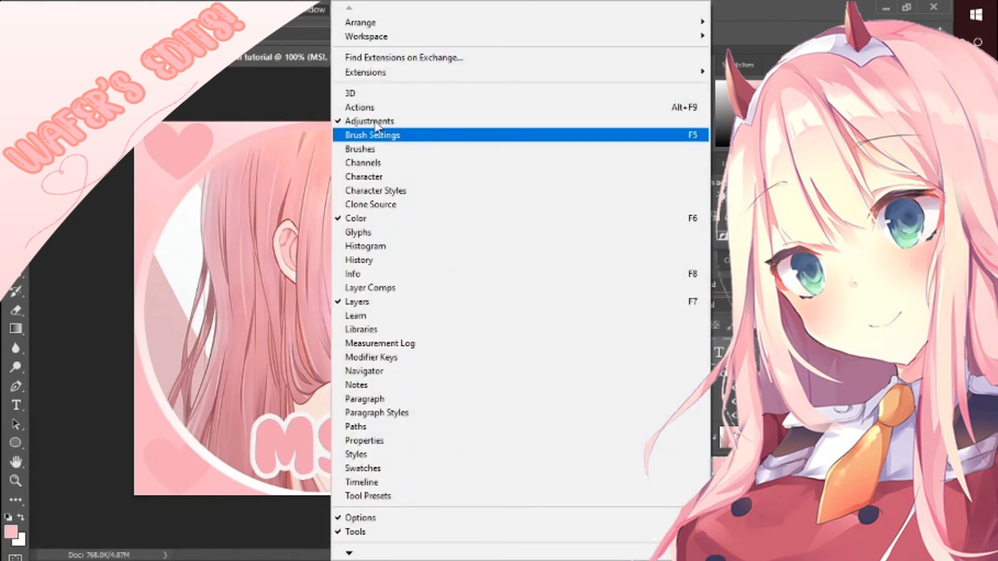
pyautogui.moveTo(446, 38)
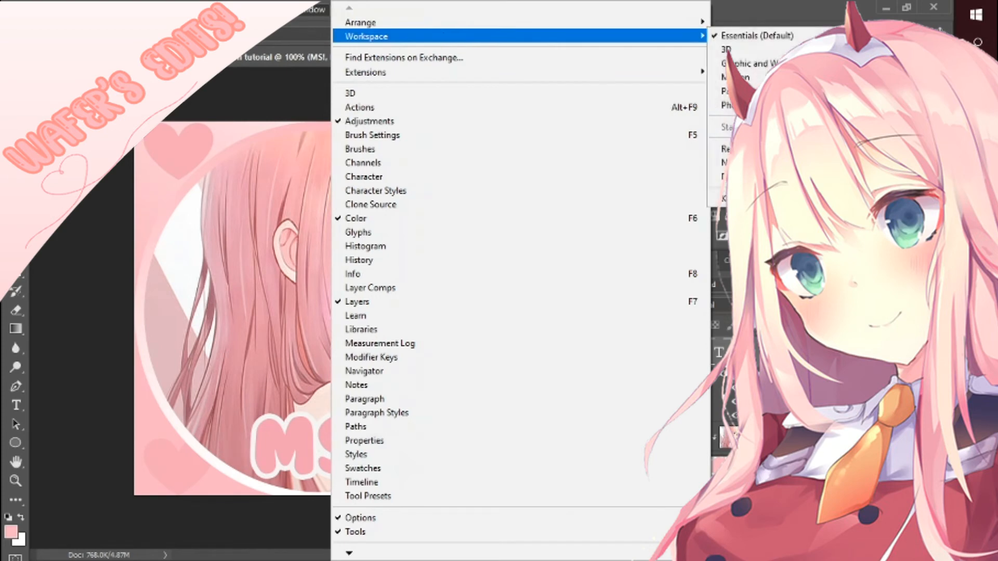
pyautogui.click(730, 77)
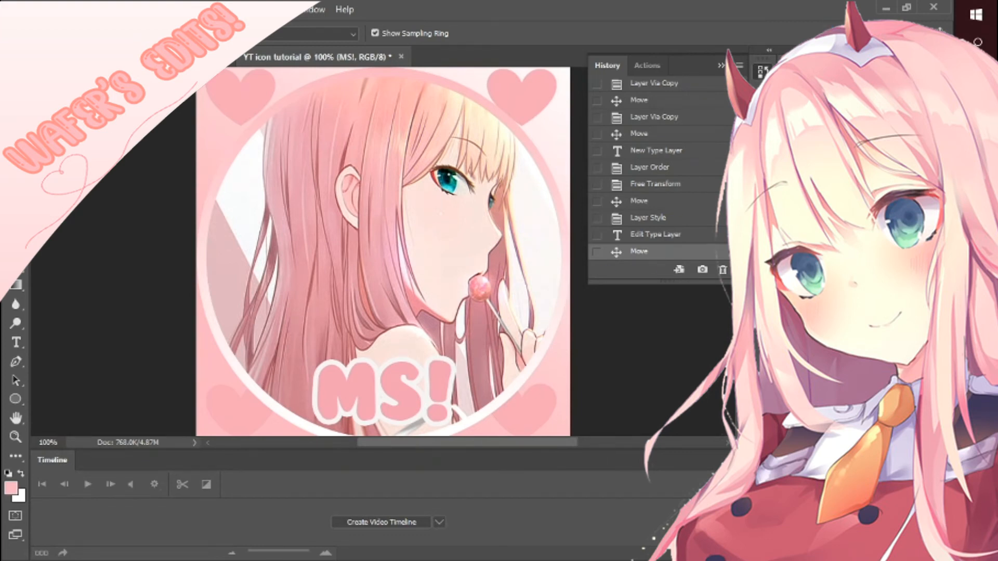
pyautogui.click(413, 523)
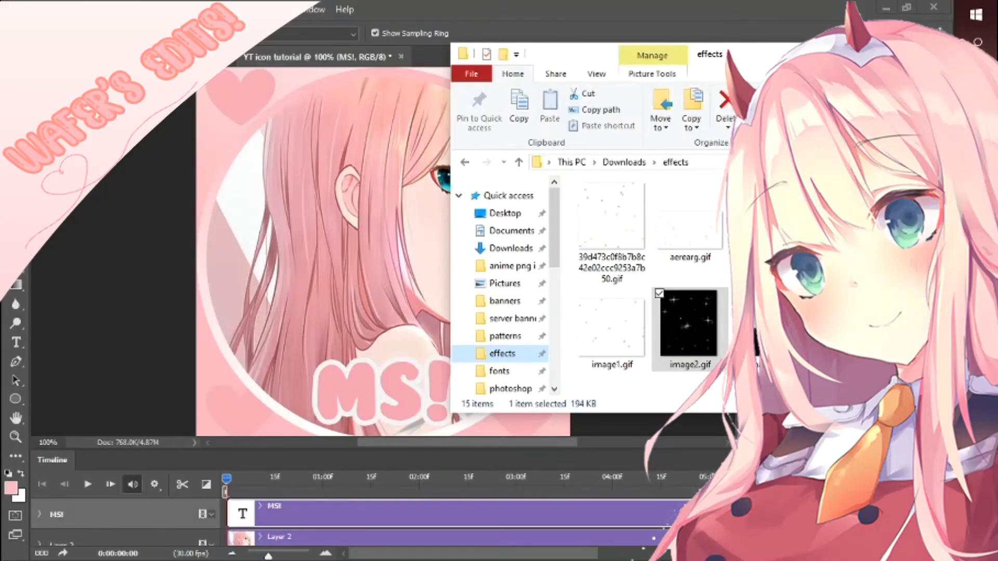
# Place the SakuraCherryBlossomEffectmp4 clip from the effects folder above the artwork and stretch it vertically to fill the canvas.
pyautogui.moveTo(769, 327); pyautogui.dragTo(316, 344)
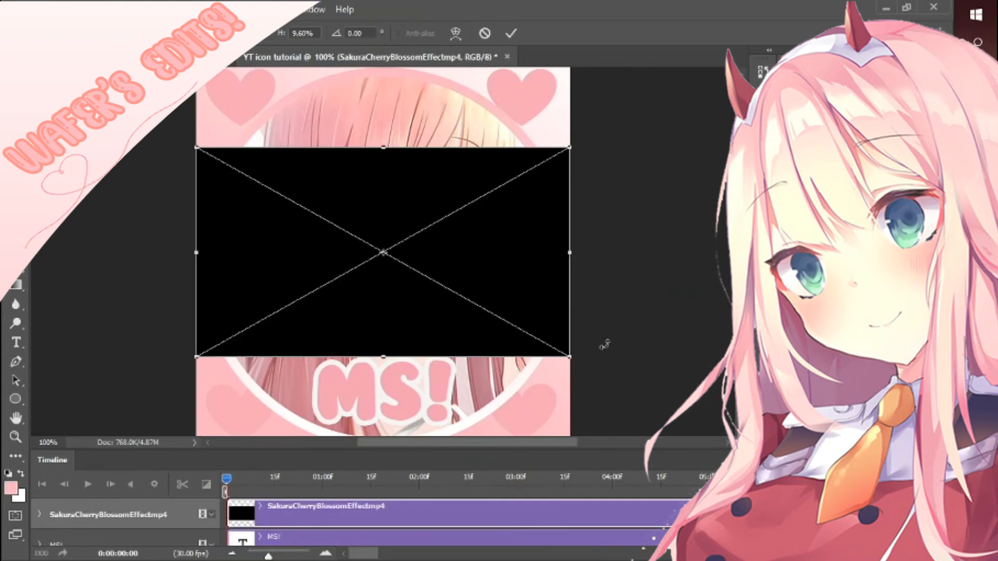
pyautogui.moveTo(384, 357); pyautogui.dragTo(385, 437)
pyautogui.moveTo(384, 147); pyautogui.dragTo(383, 68)
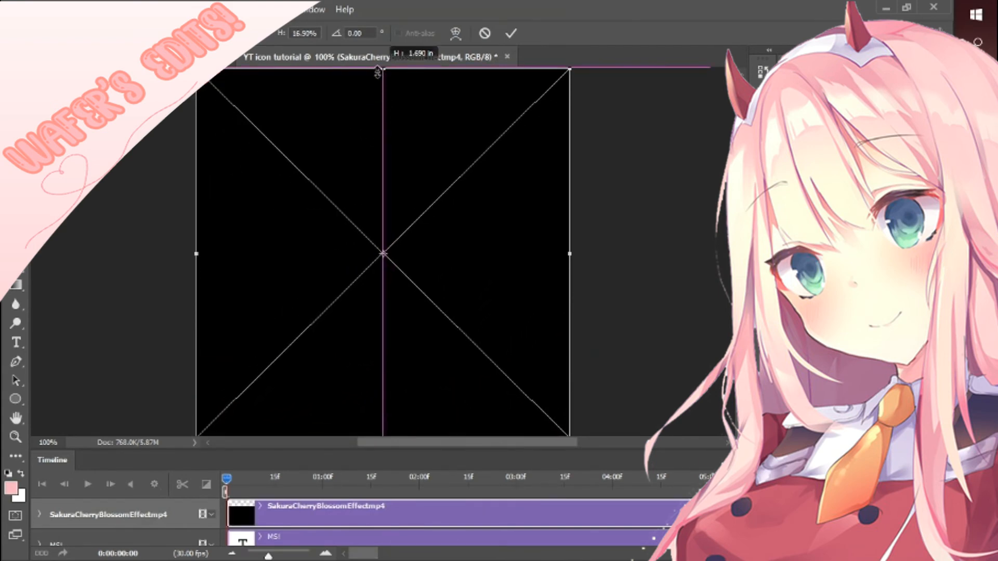
pyautogui.click(515, 41)
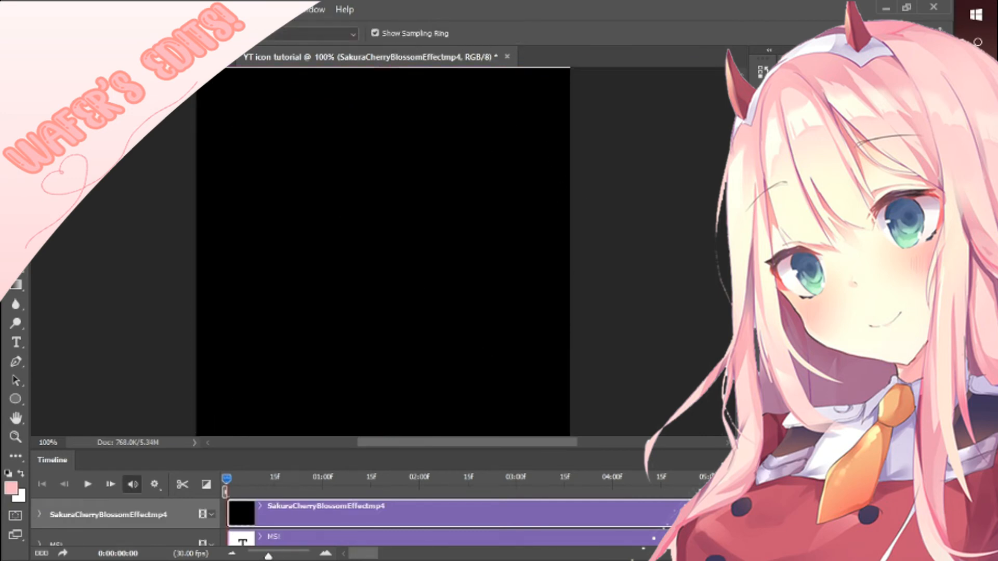
# Play the cherry blossom clip briefly and trim its end back to the 5-second mark so it matches the other layers.
pyautogui.click(88, 484)
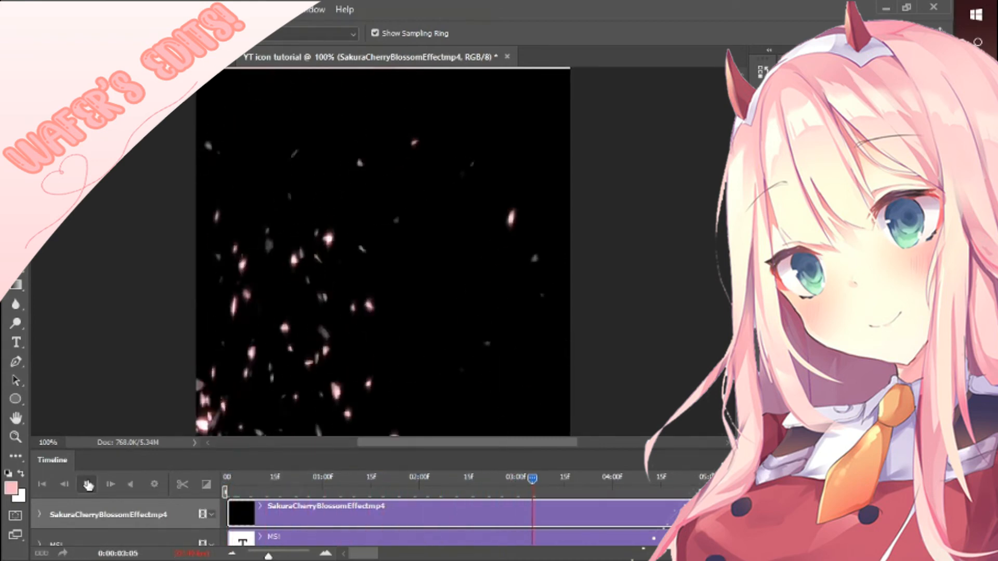
pyautogui.click(88, 485)
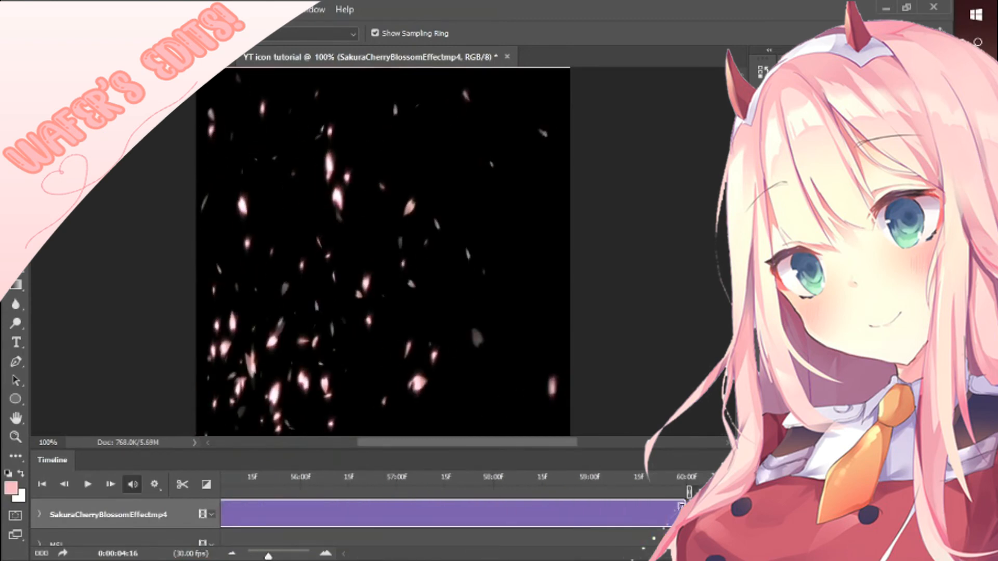
pyautogui.moveTo(684, 516); pyautogui.dragTo(173, 518)
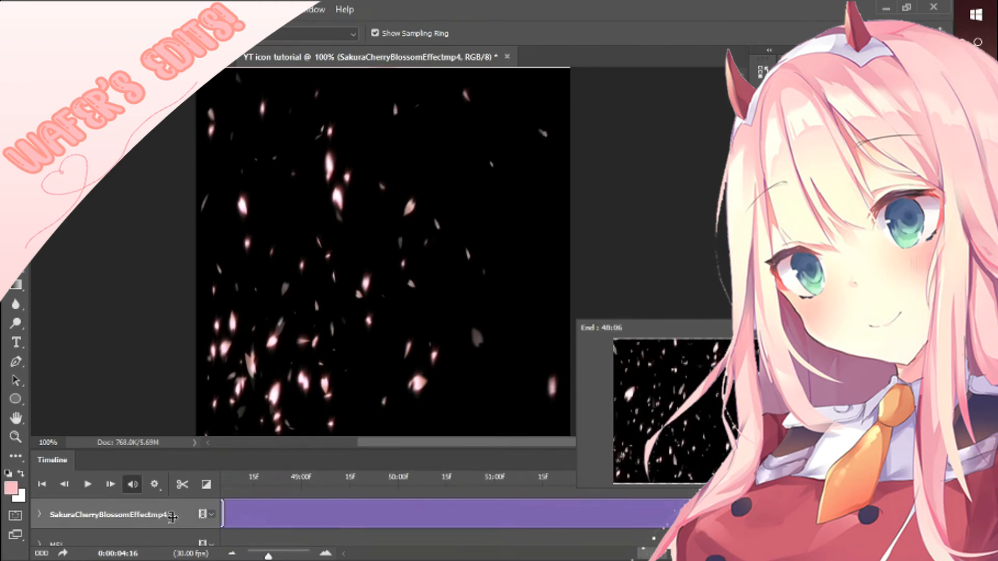
pyautogui.moveTo(173, 518); pyautogui.dragTo(173, 517)
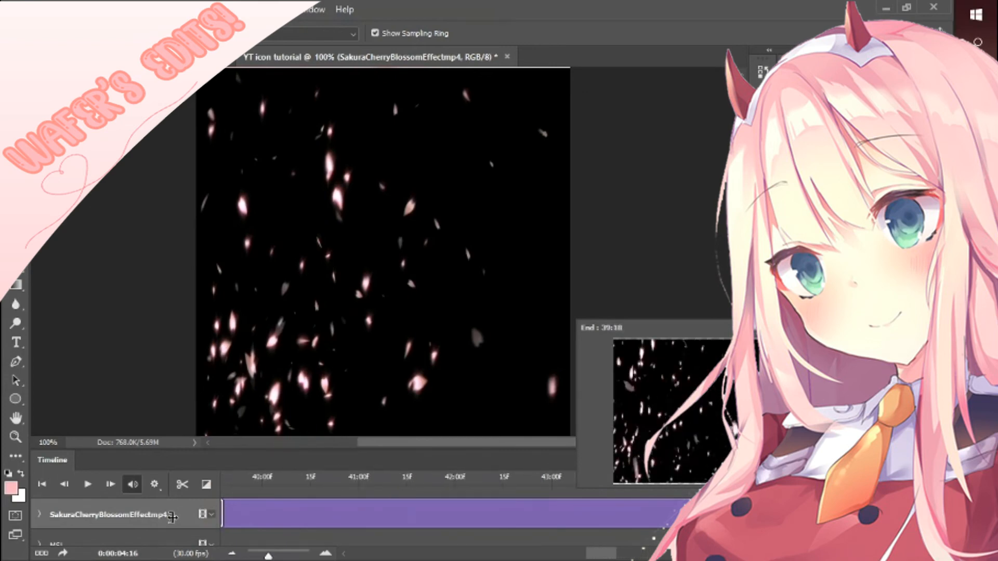
pyautogui.moveTo(173, 518); pyautogui.dragTo(173, 518)
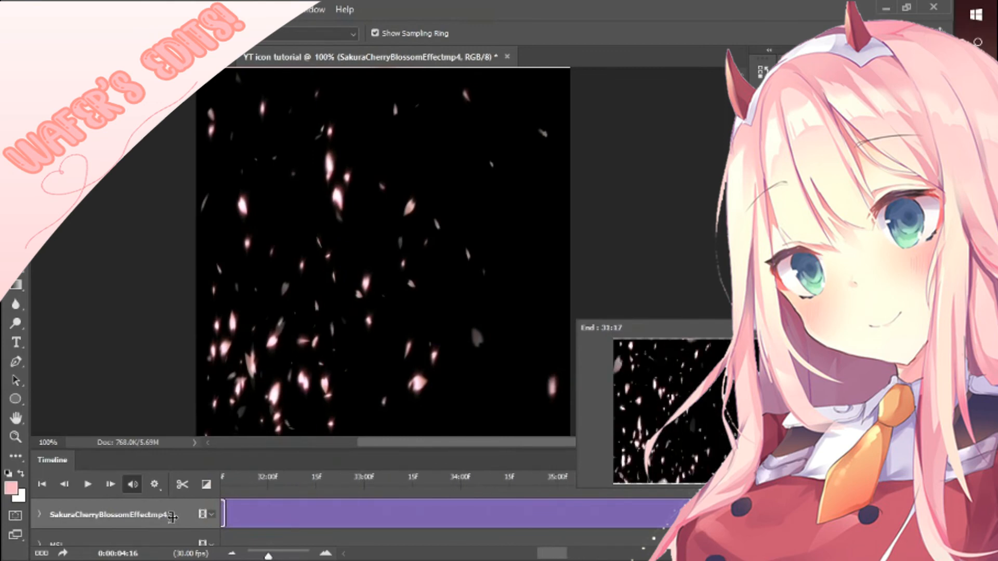
pyautogui.moveTo(173, 518); pyautogui.dragTo(173, 518)
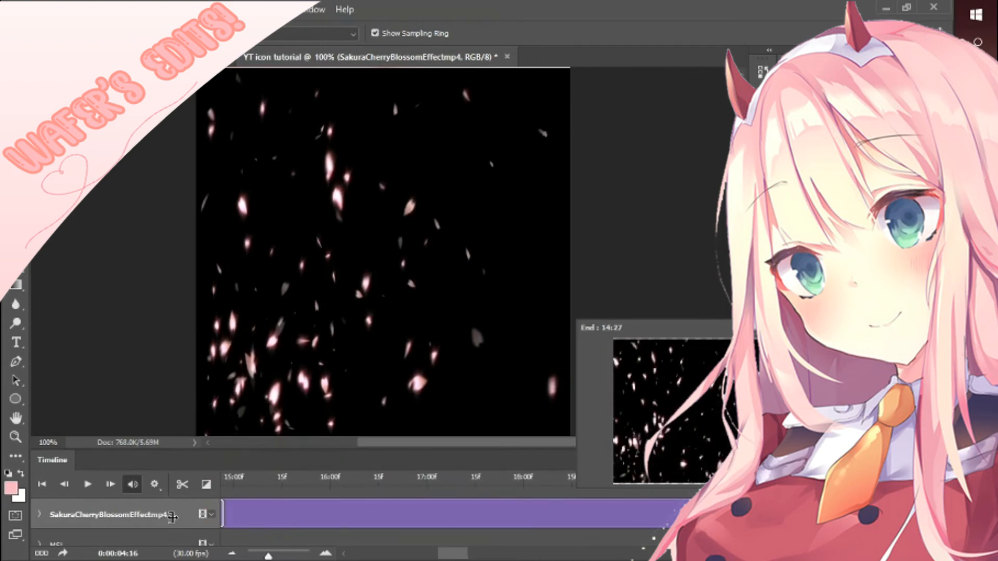
pyautogui.moveTo(173, 518); pyautogui.dragTo(173, 517)
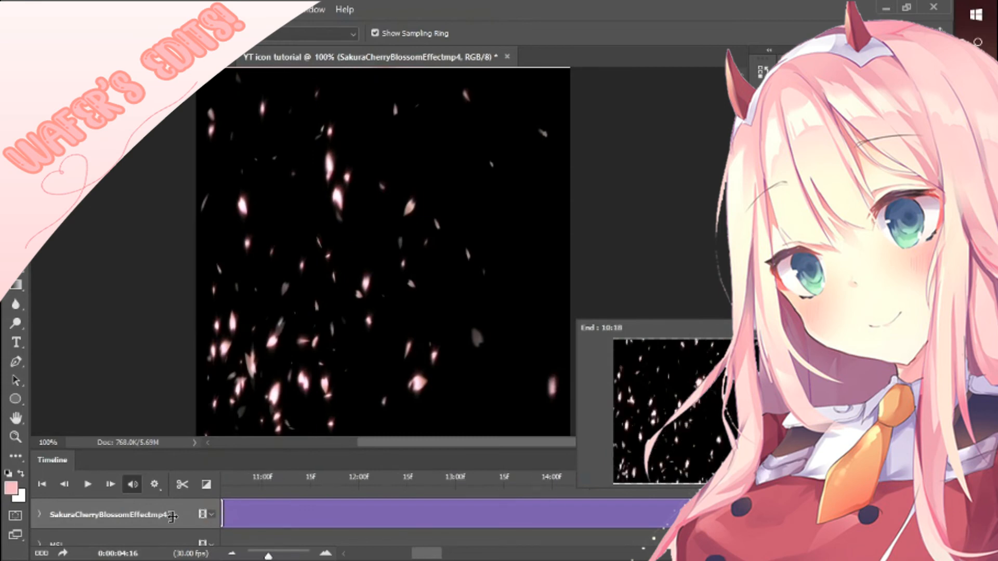
pyautogui.moveTo(173, 517); pyautogui.dragTo(352, 518)
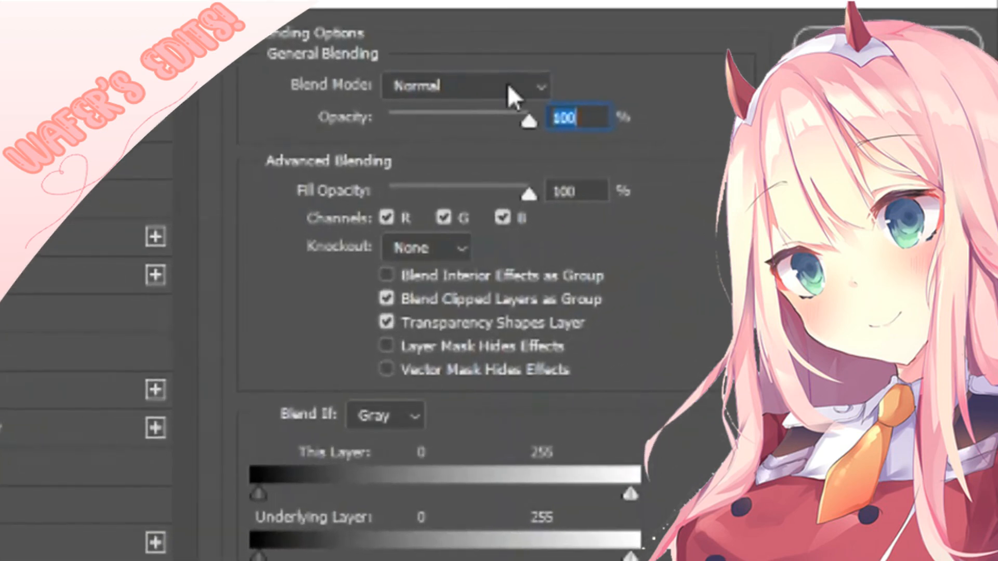
# Set the cherry blossom clip's blend mode to Screen and preview the animation from the start of the timeline.
pyautogui.click(606, 126)
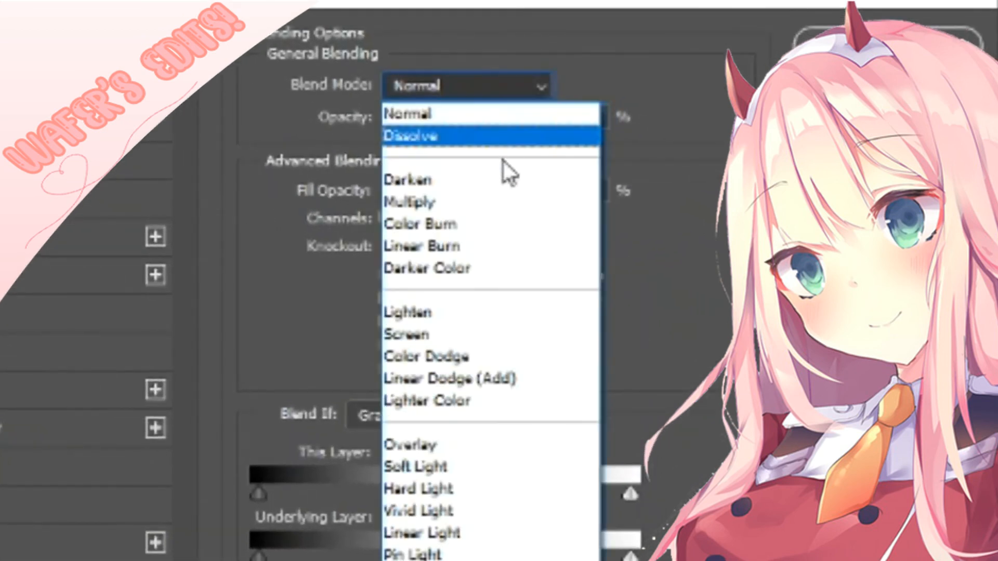
pyautogui.click(408, 340)
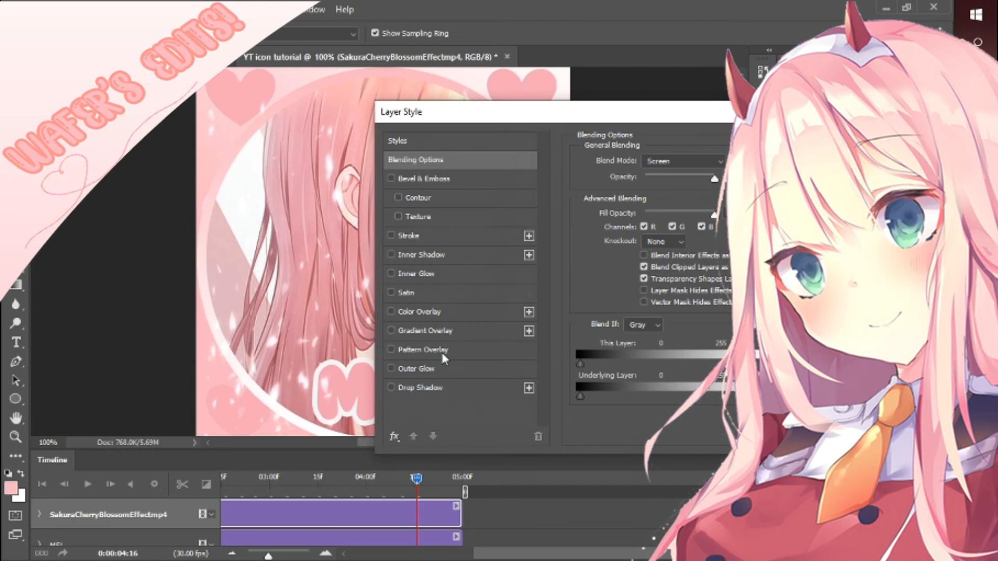
pyautogui.press('Return')
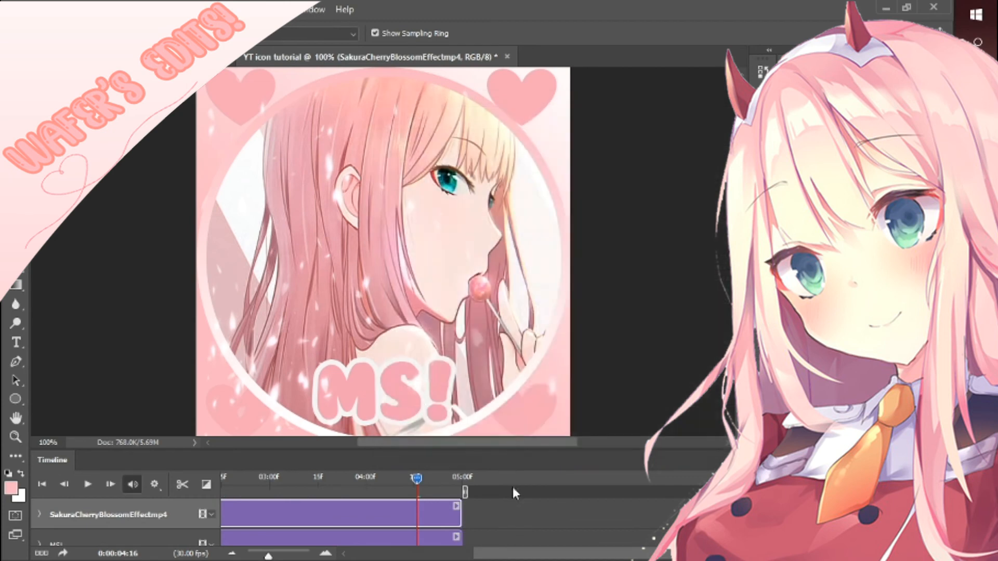
pyautogui.moveTo(505, 554); pyautogui.dragTo(318, 557)
pyautogui.click(87, 484)
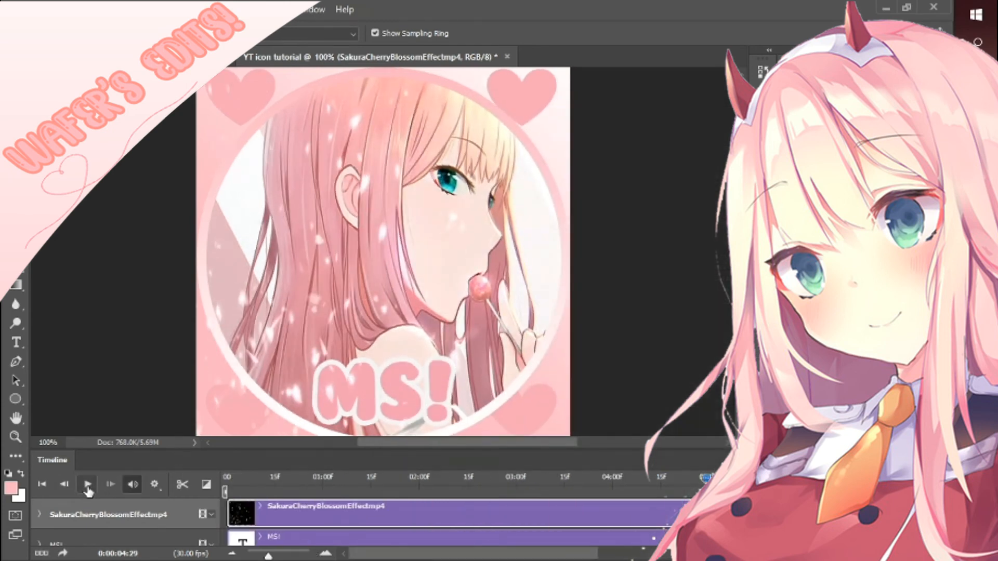
pyautogui.click(88, 486)
pyautogui.click(88, 484)
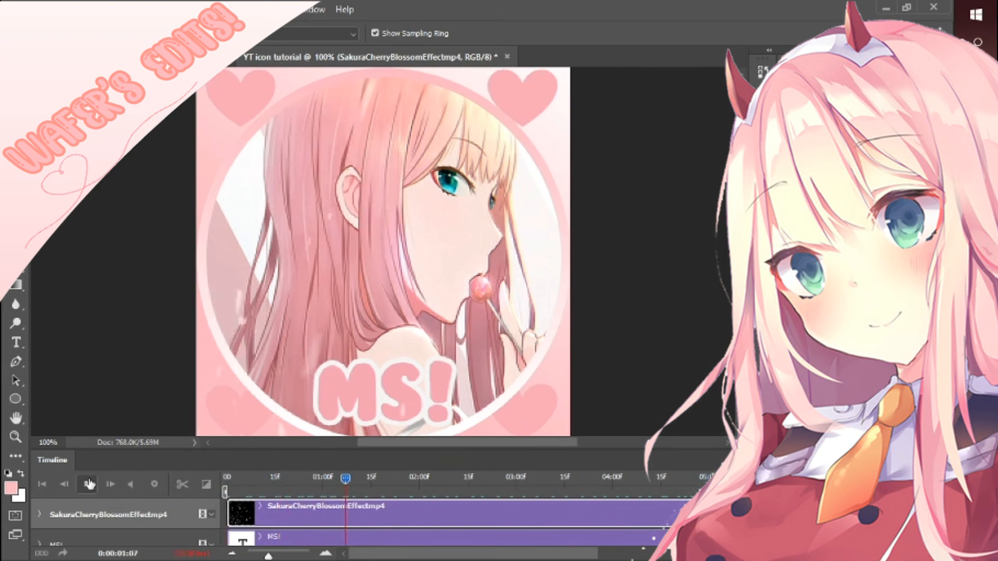
pyautogui.click(90, 485)
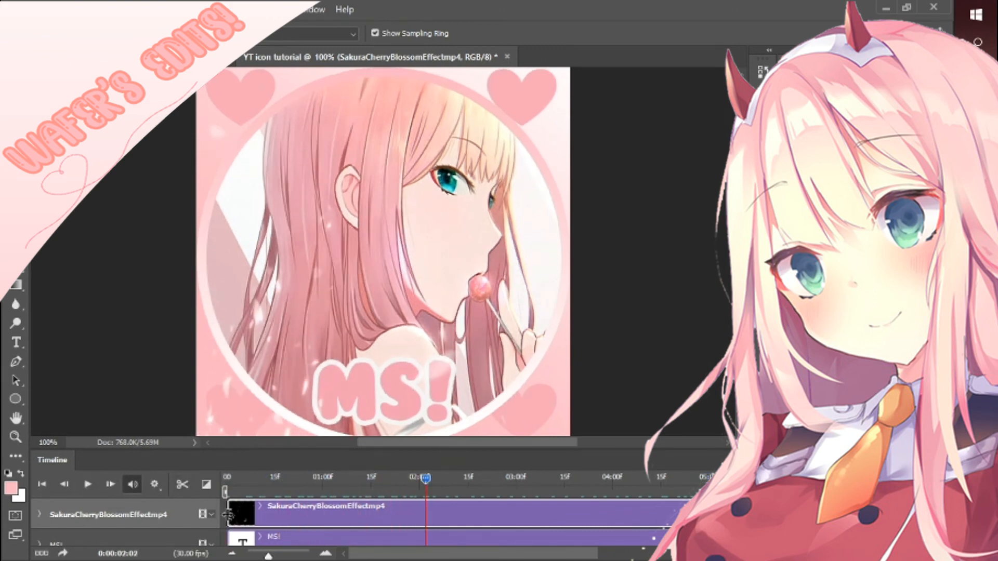
# Trim the cherry blossom clip's opening, realign it to the timeline start with its end extended to 5 seconds, and replay the animation.
pyautogui.moveTo(229, 514); pyautogui.dragTo(367, 518)
pyautogui.moveTo(432, 516); pyautogui.dragTo(314, 516)
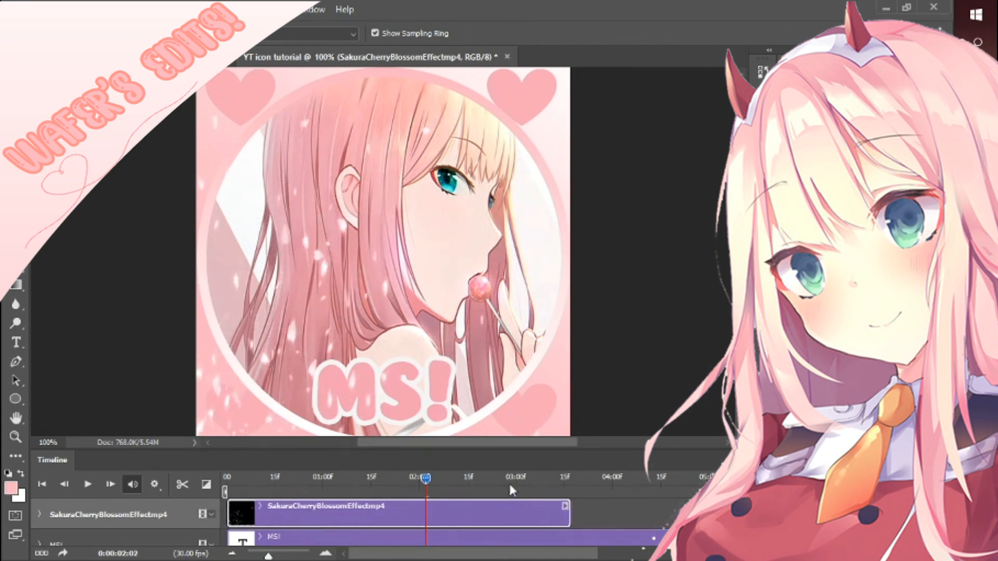
pyautogui.moveTo(568, 508); pyautogui.dragTo(691, 508)
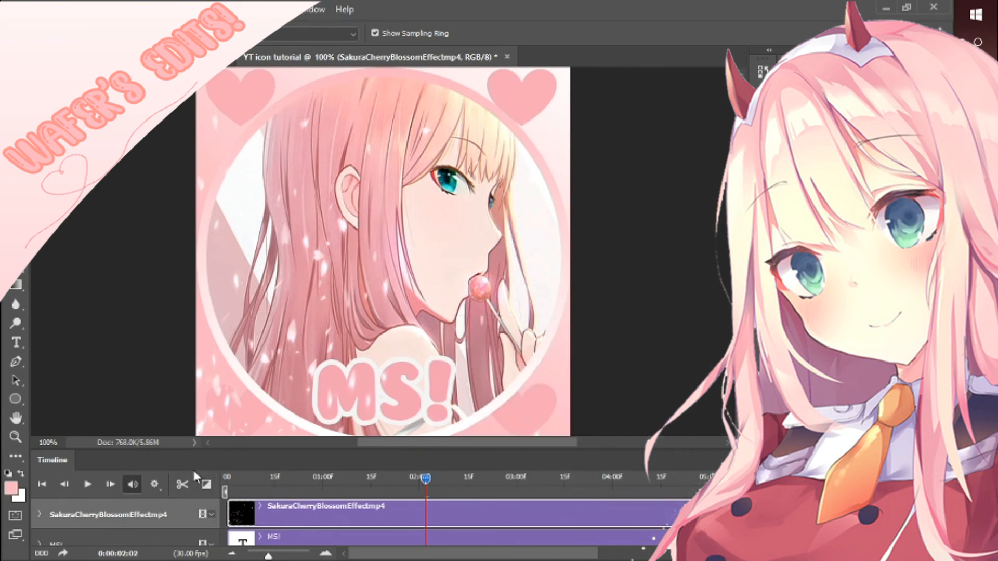
pyautogui.click(227, 487)
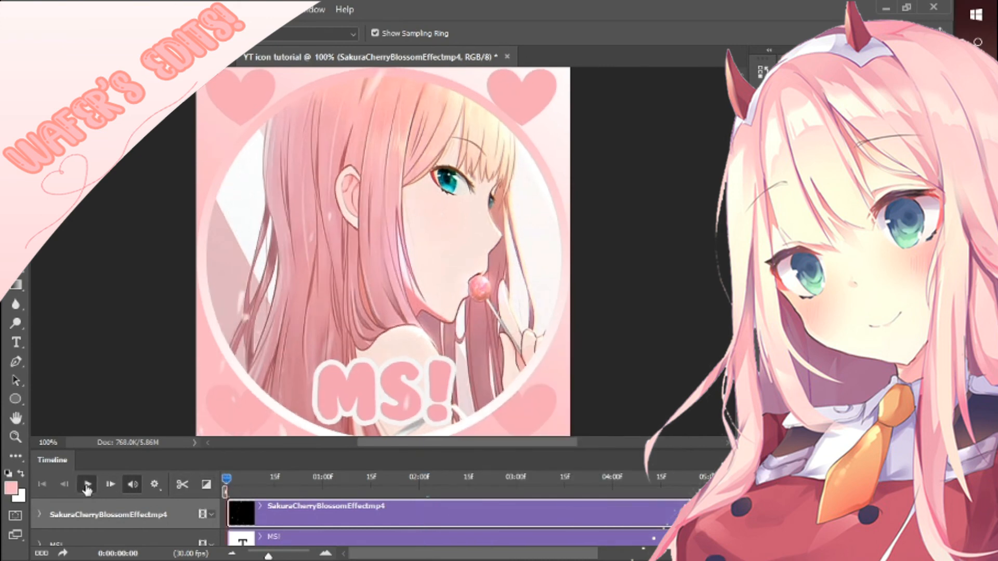
pyautogui.click(87, 485)
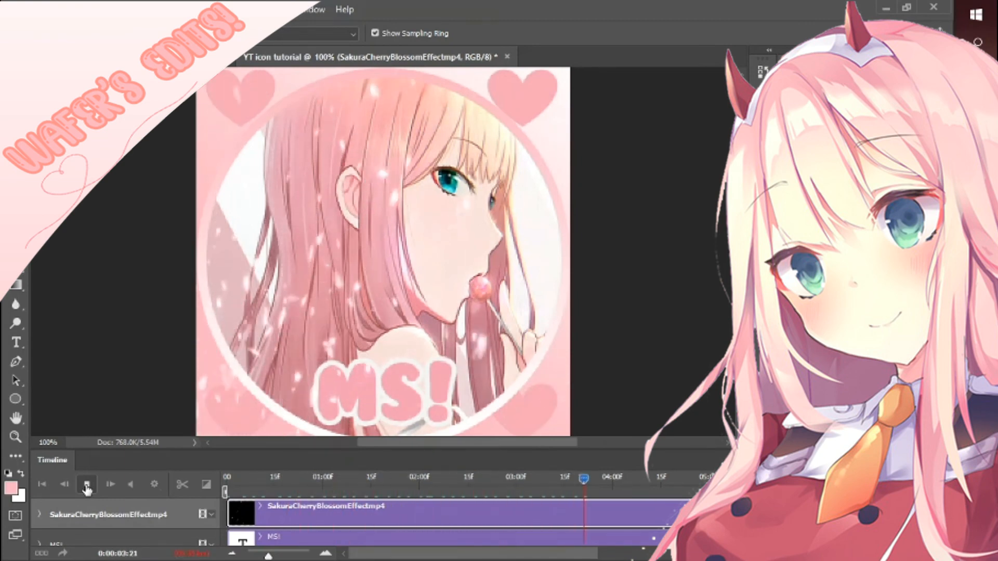
pyautogui.click(87, 488)
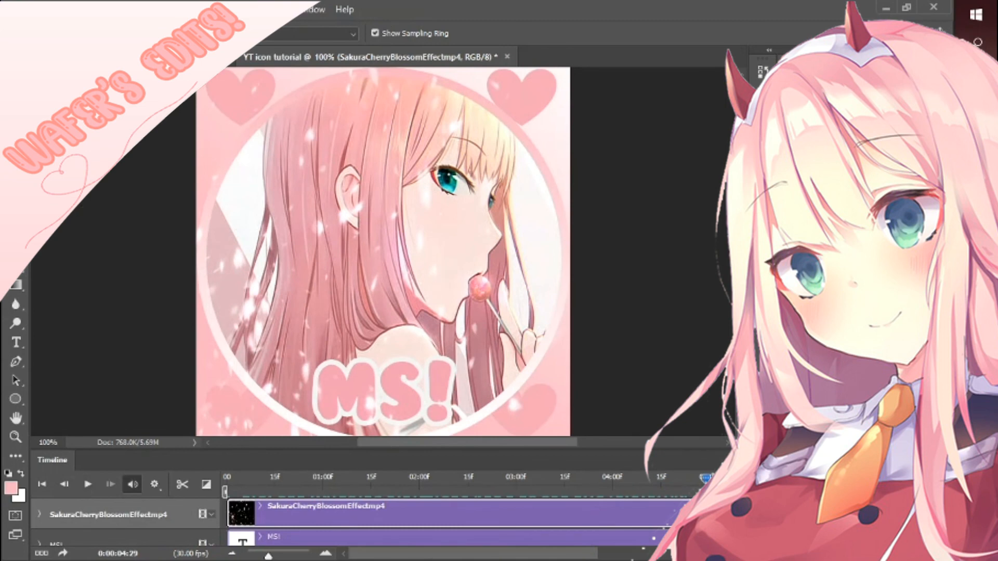
# Export the animation with Save for Web (Legacy) as a 512 x 512 px GIF that loops forever.
pyautogui.click(42, 9)
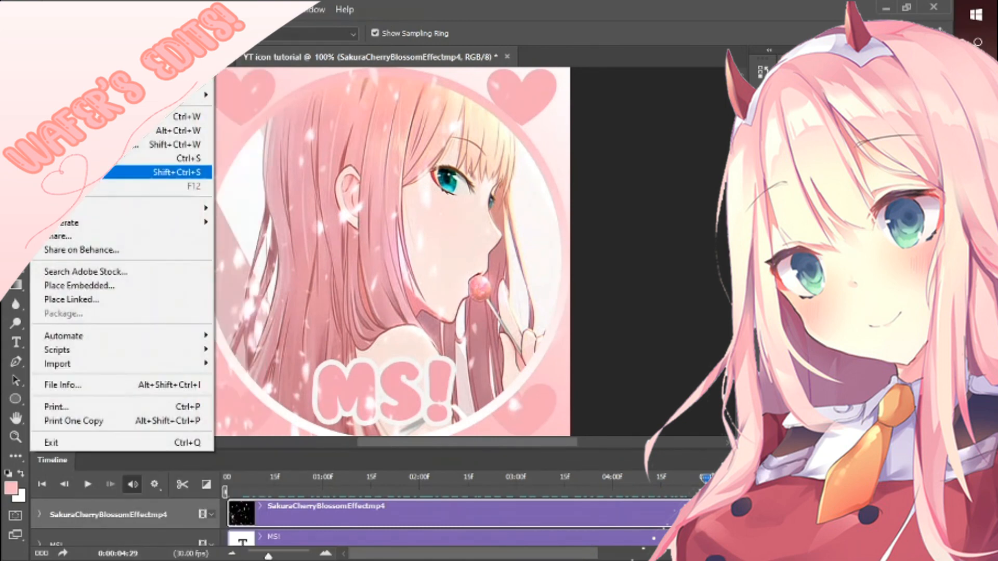
pyautogui.moveTo(81, 211)
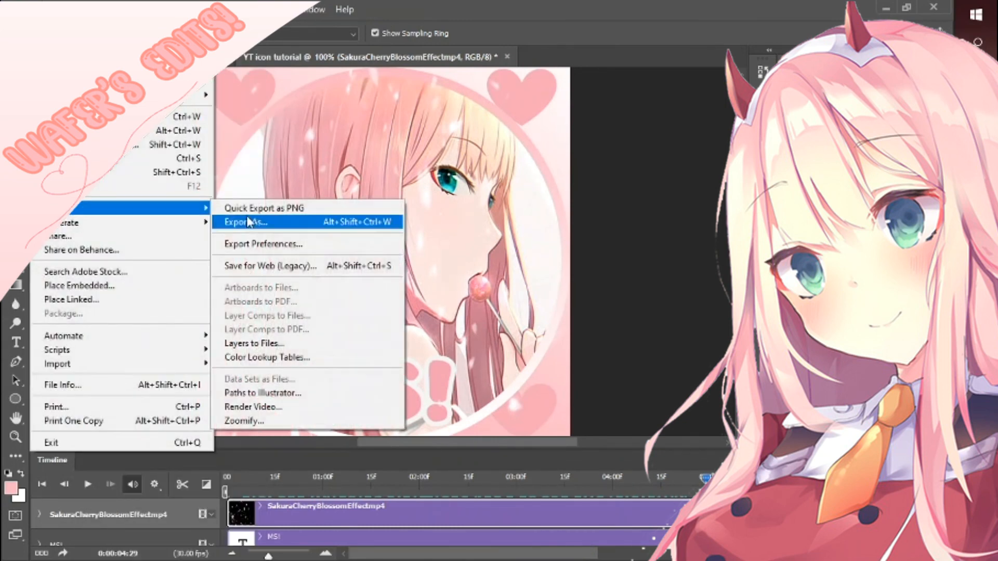
pyautogui.click(313, 268)
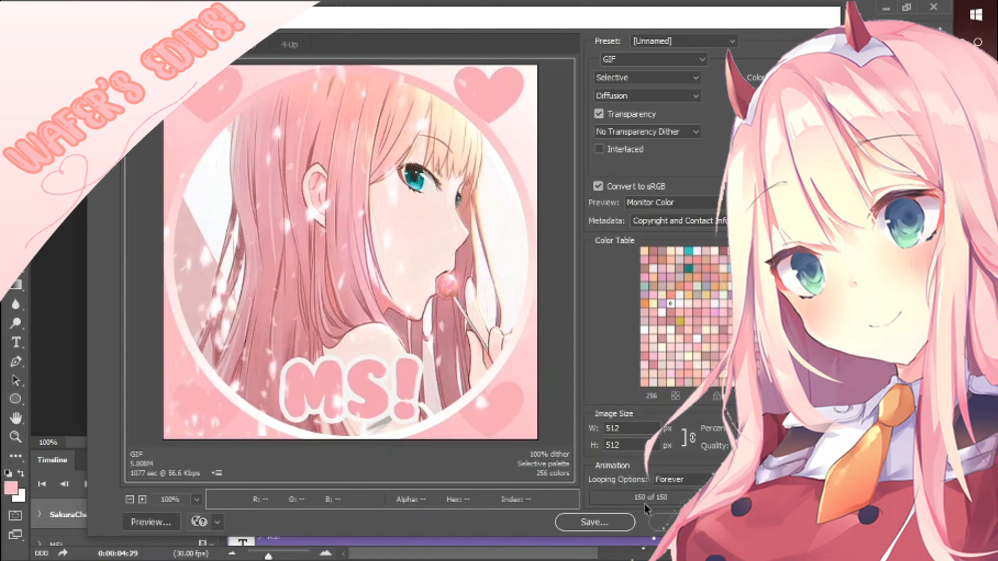
pyautogui.click(603, 530)
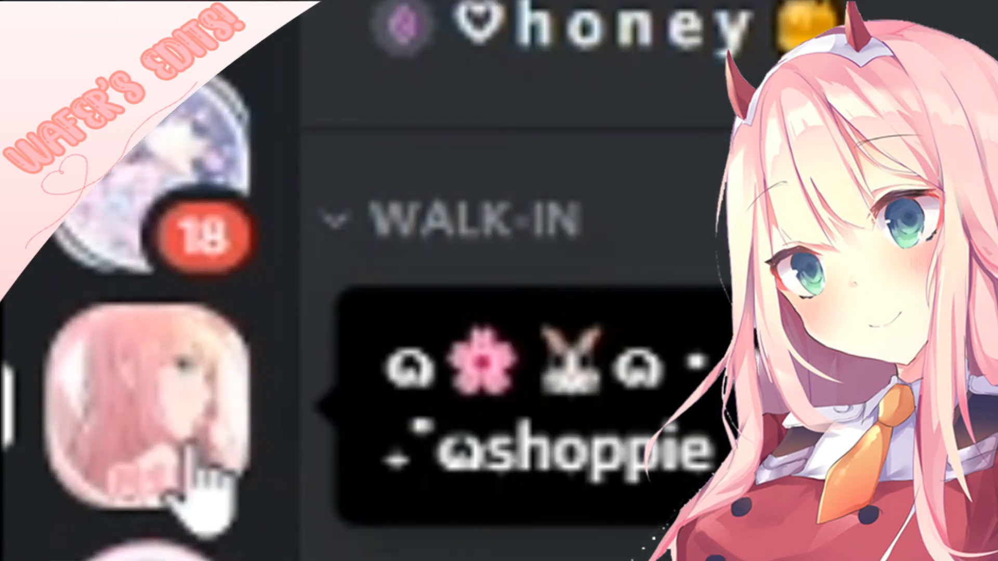
# Switch to Discord and open the server that uses the new icon to view it in place.
pyautogui.click(197, 457)
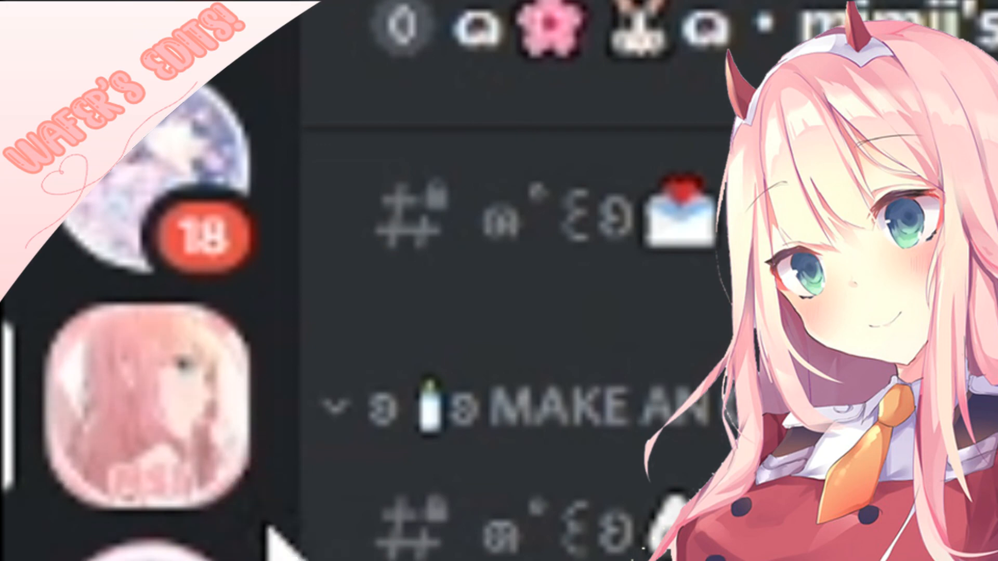